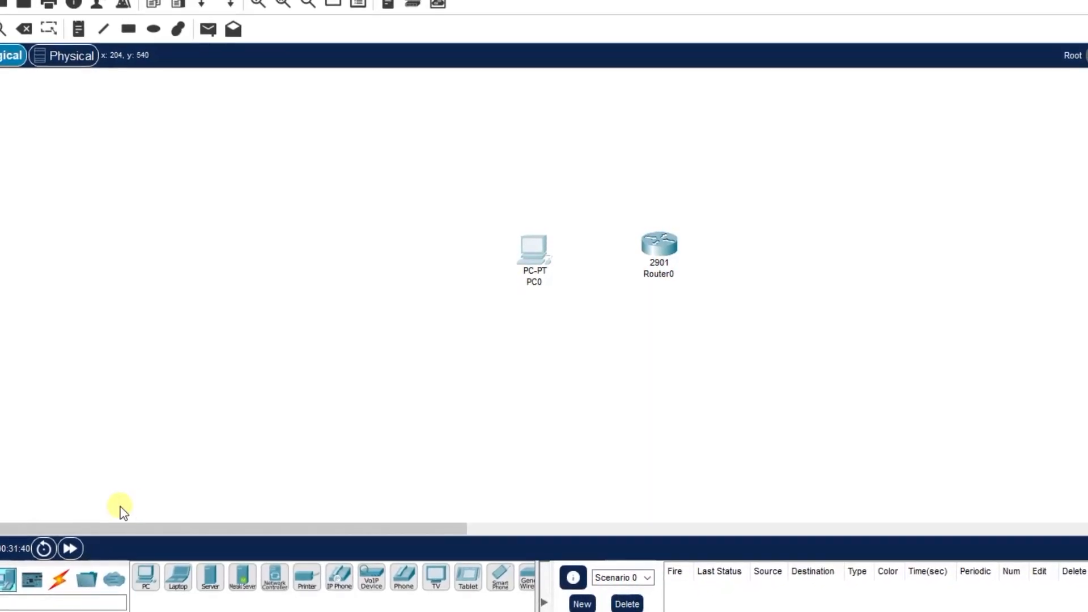
# Connect PC0's RS 232 port to Router0's Console port with a console cable.
pyautogui.click(58, 579)
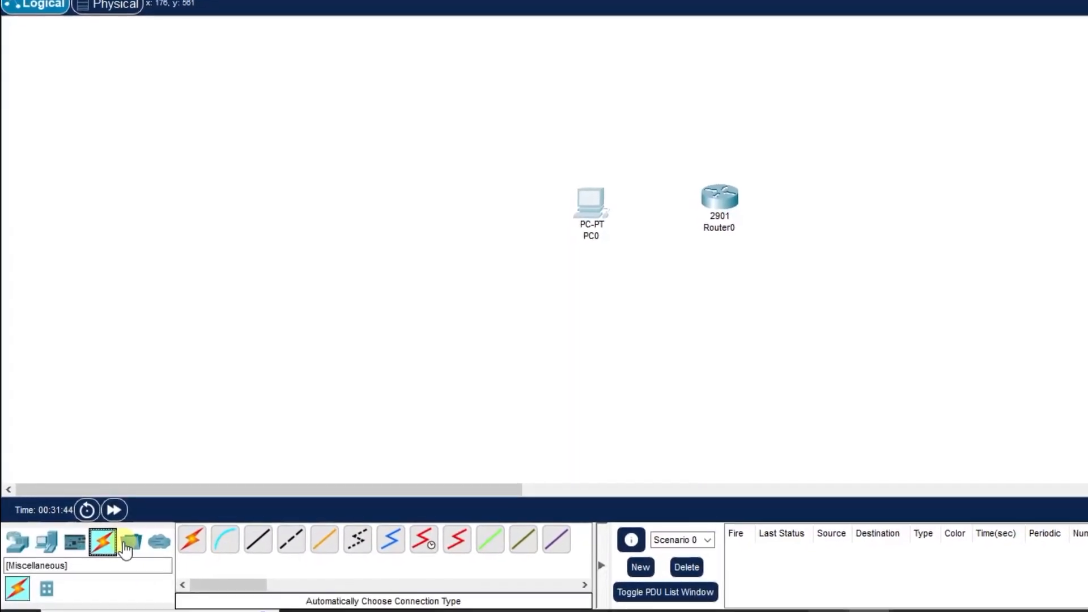
pyautogui.click(225, 540)
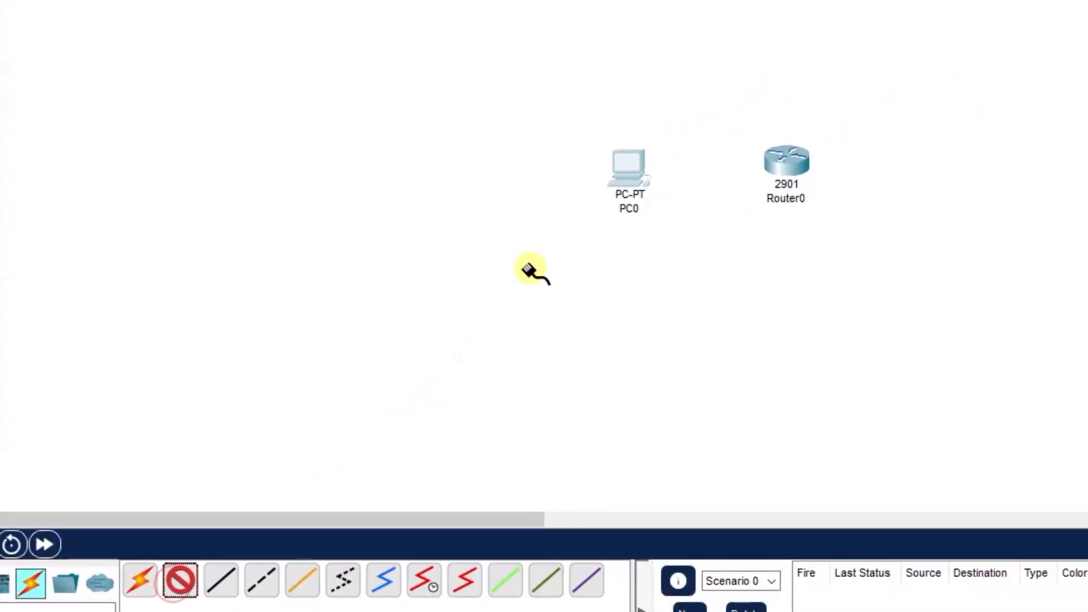
pyautogui.click(646, 184)
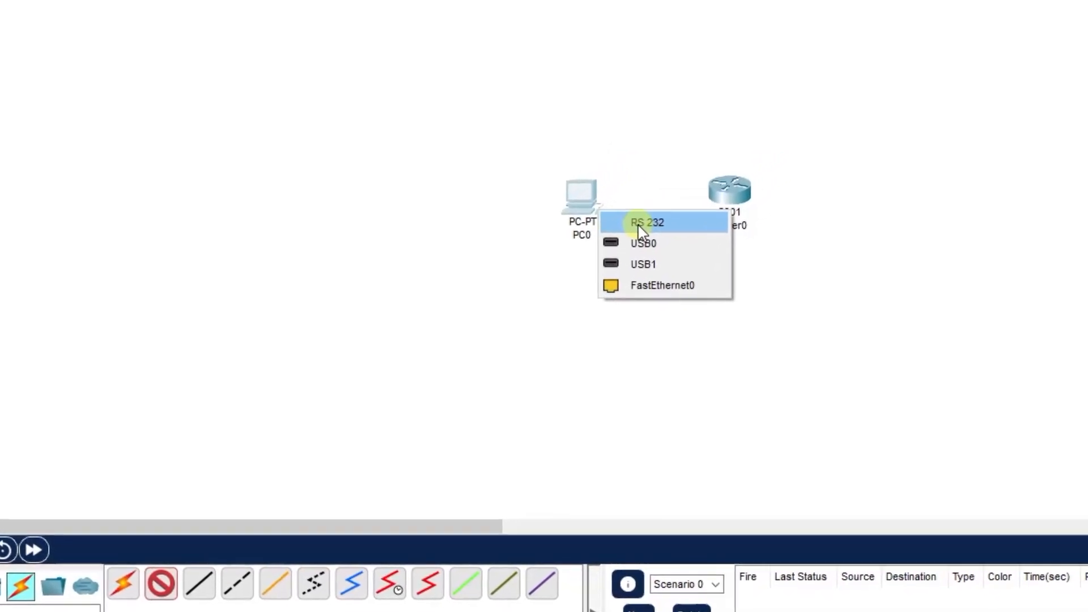
pyautogui.click(645, 224)
pyautogui.click(731, 199)
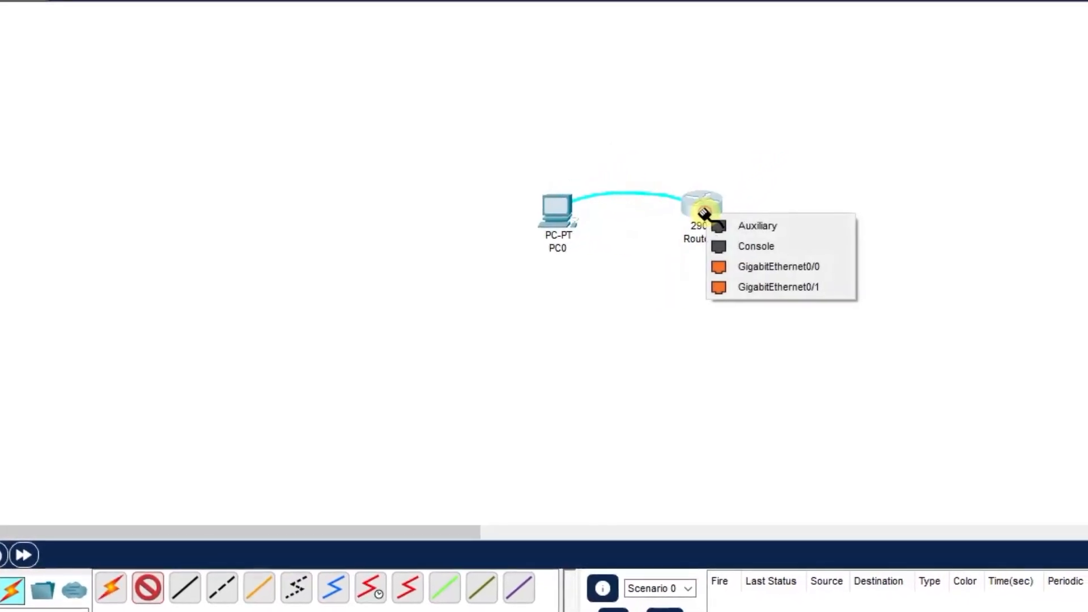
pyautogui.click(749, 246)
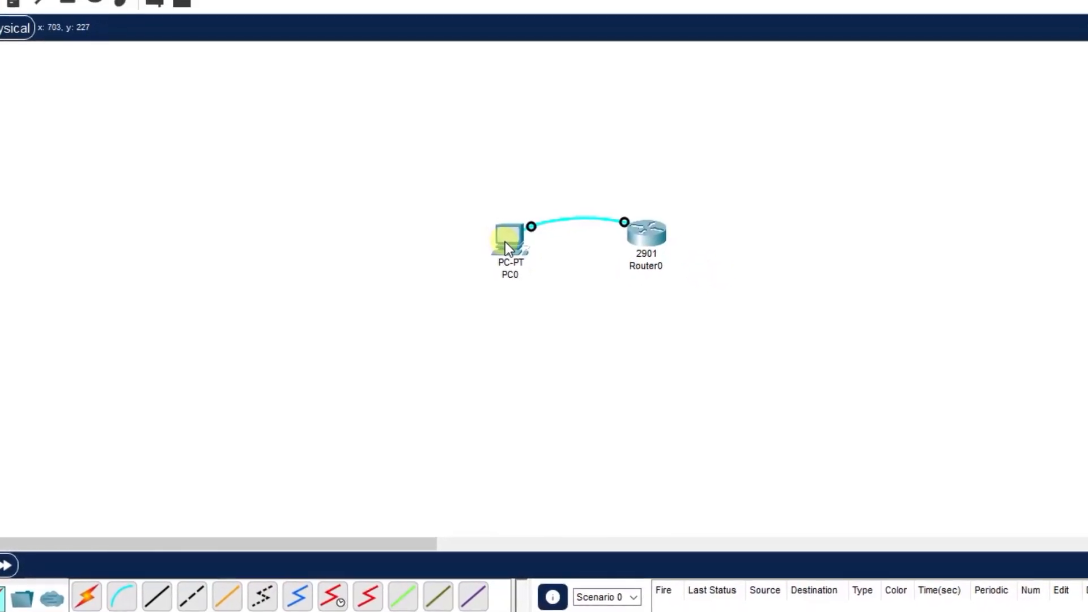
# Start a Terminal session on PC0 with the default port configuration.
pyautogui.click(506, 240)
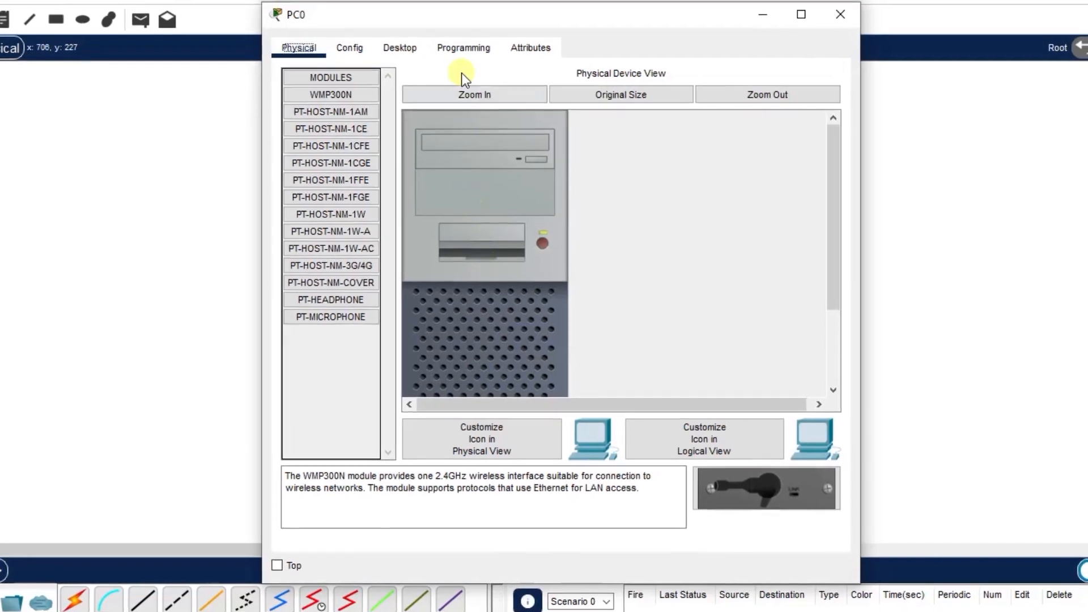
pyautogui.click(400, 48)
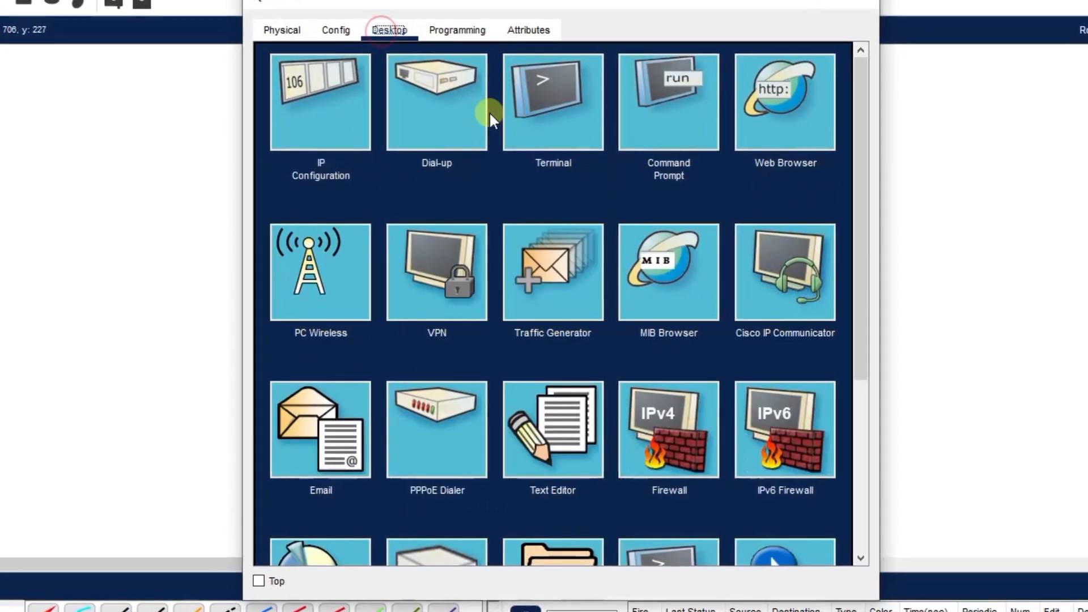
pyautogui.click(577, 111)
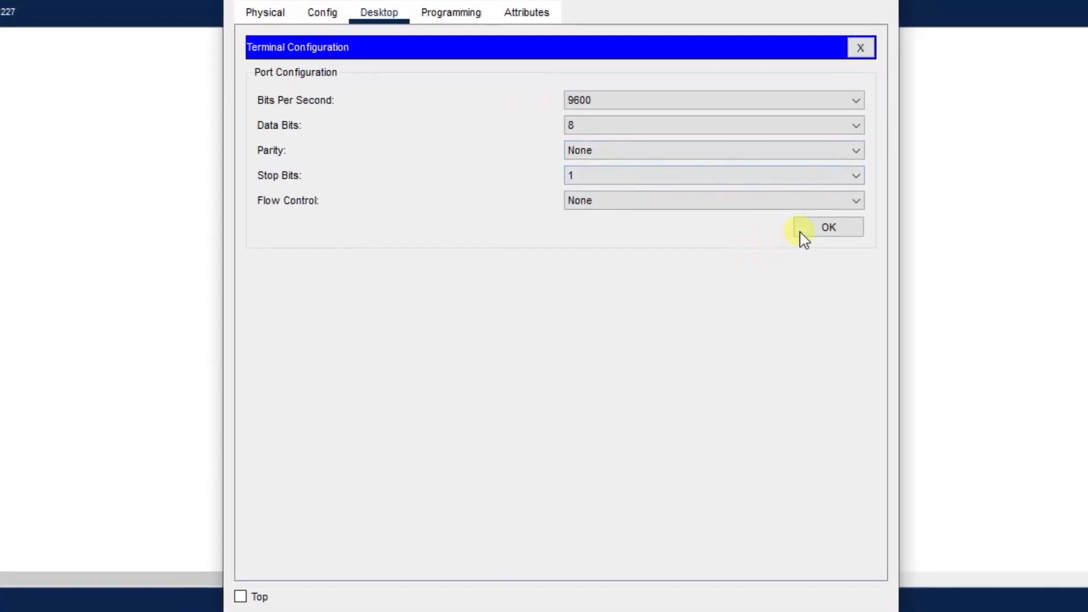
pyautogui.click(826, 229)
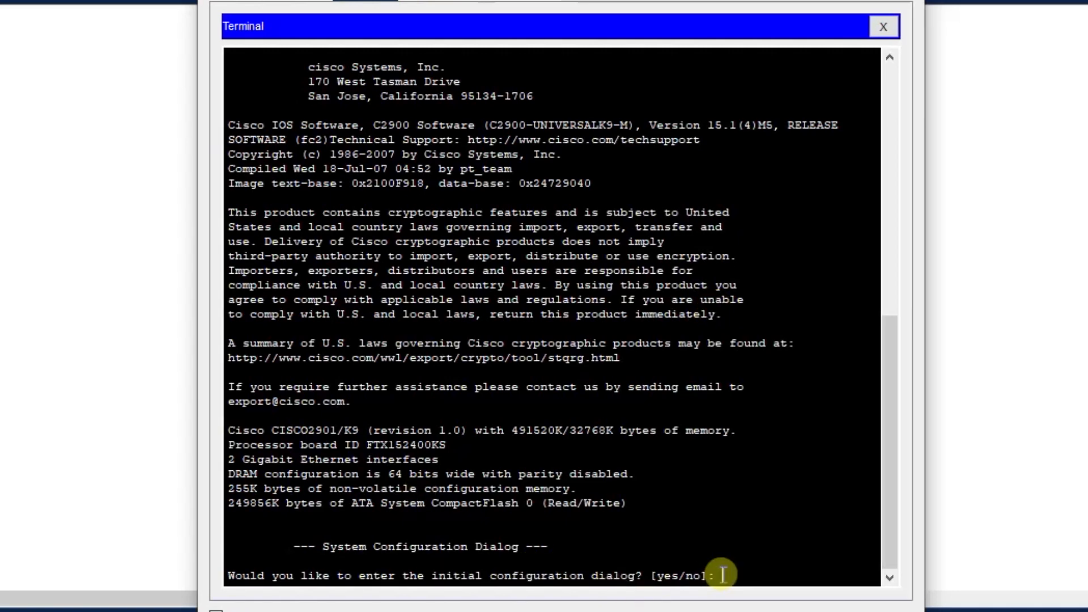
# Answer No to the initial configuration dialog and bring up the router's user prompt.
pyautogui.write('No')
pyautogui.press('Return')
pyautogui.press('Return')
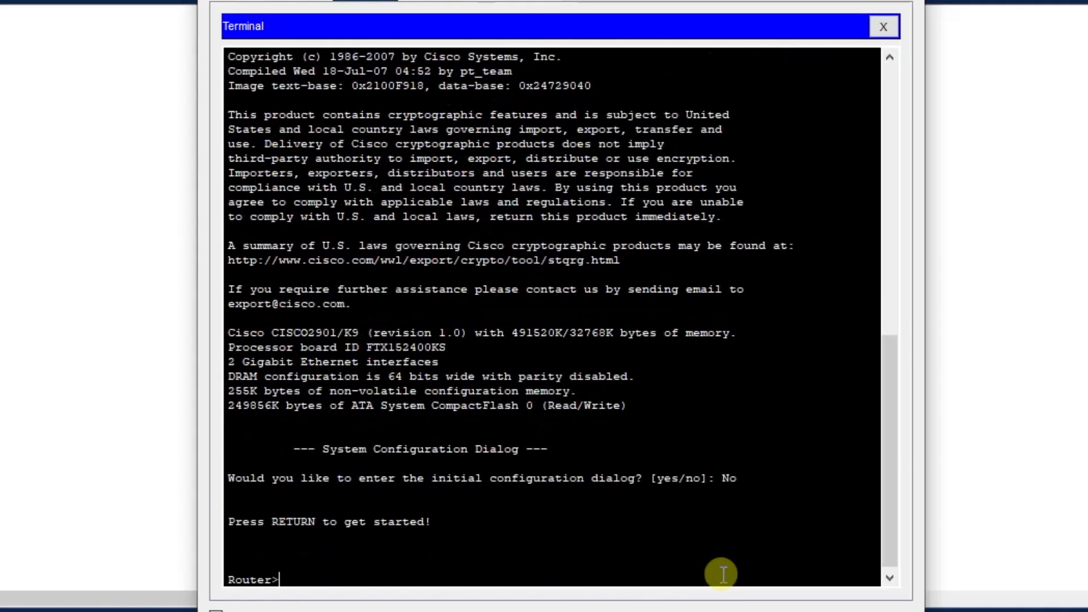
pyautogui.press('Return')
pyautogui.press('Return')
pyautogui.press('Return')
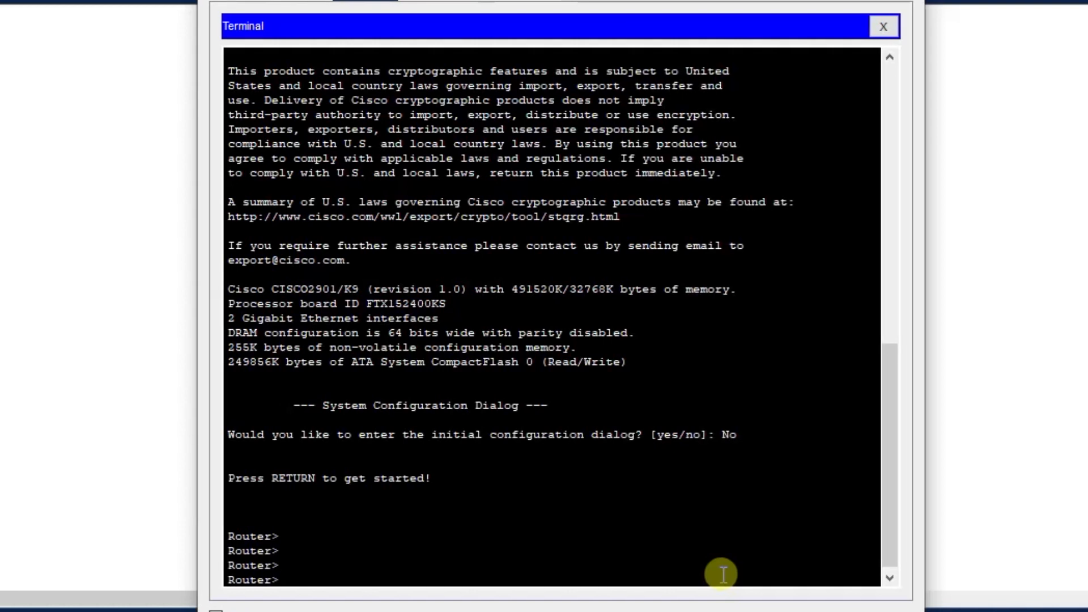
# Enter privileged EXEC mode on the router with the en command.
pyautogui.write('en')
pyautogui.press('Return')
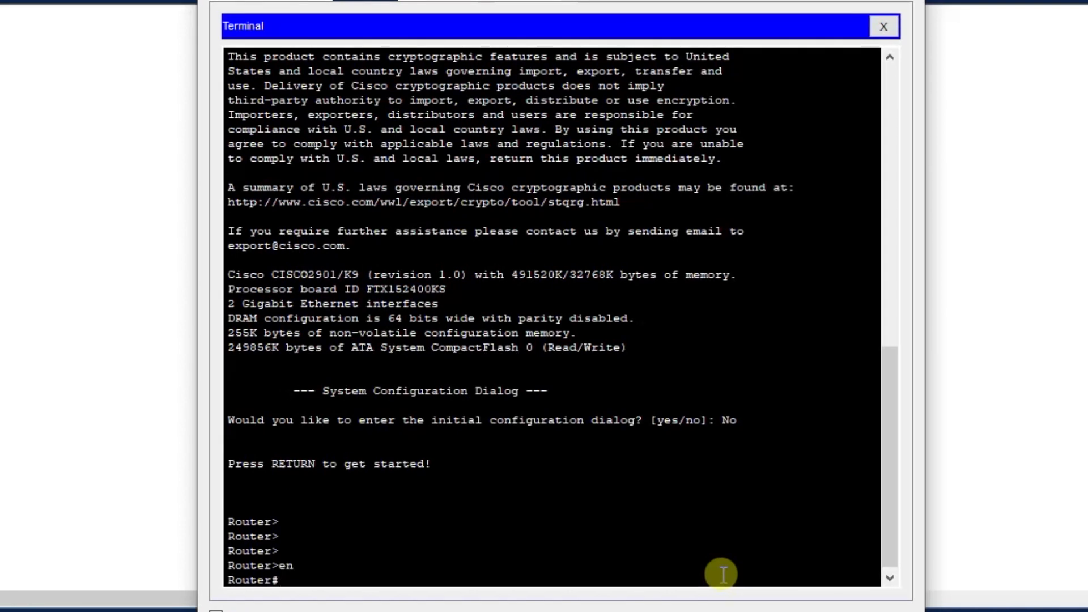
pyautogui.press('Return')
pyautogui.press('Return')
pyautogui.press('Return')
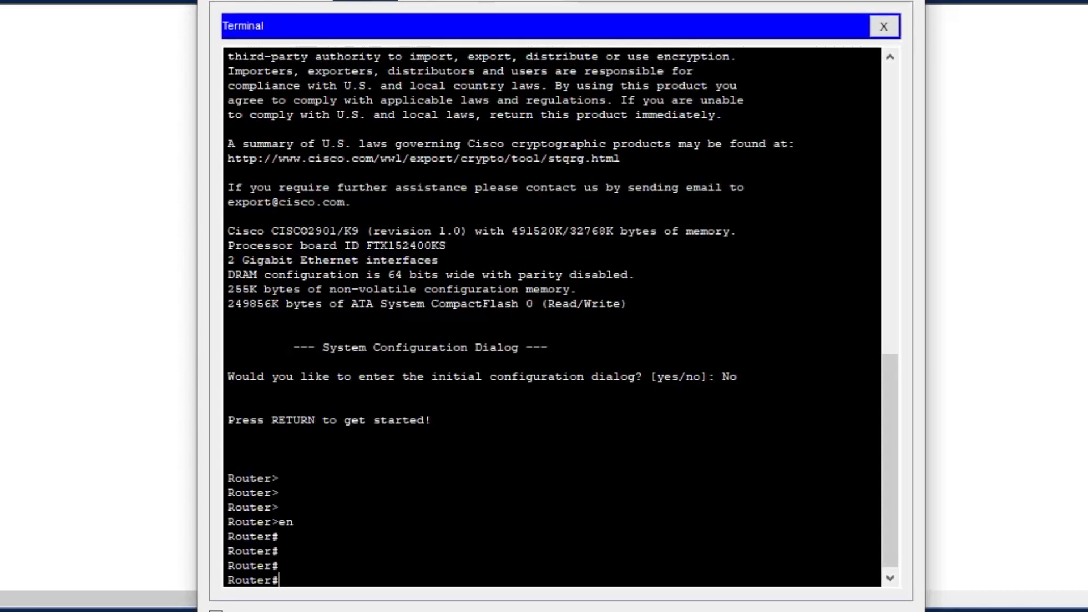
# Display the router's configuration with show running-config and page through it to the end.
pyautogui.write('show runn')
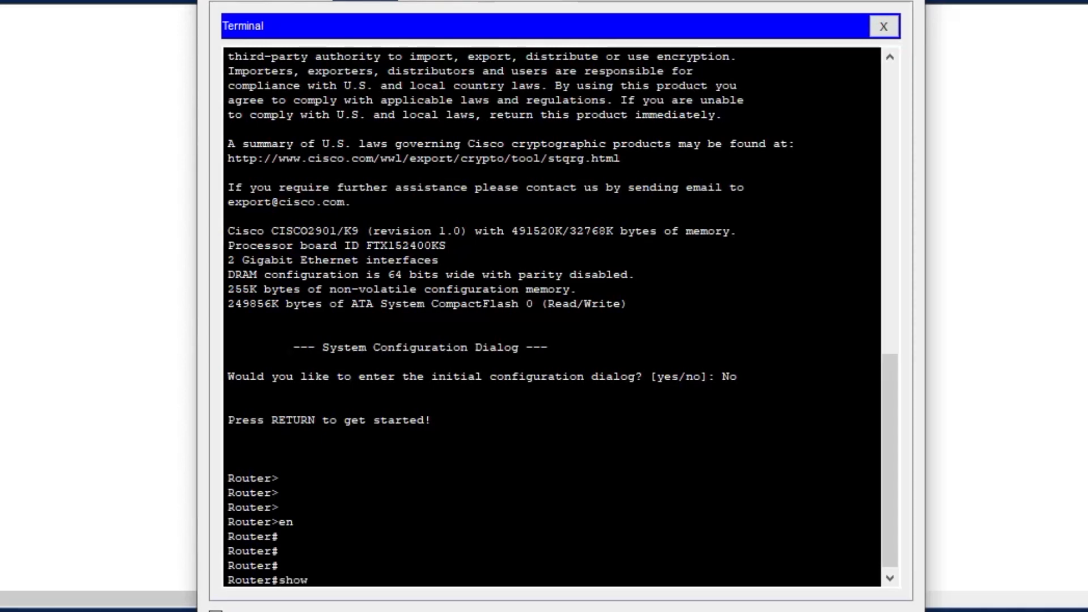
pyautogui.press('Tab')
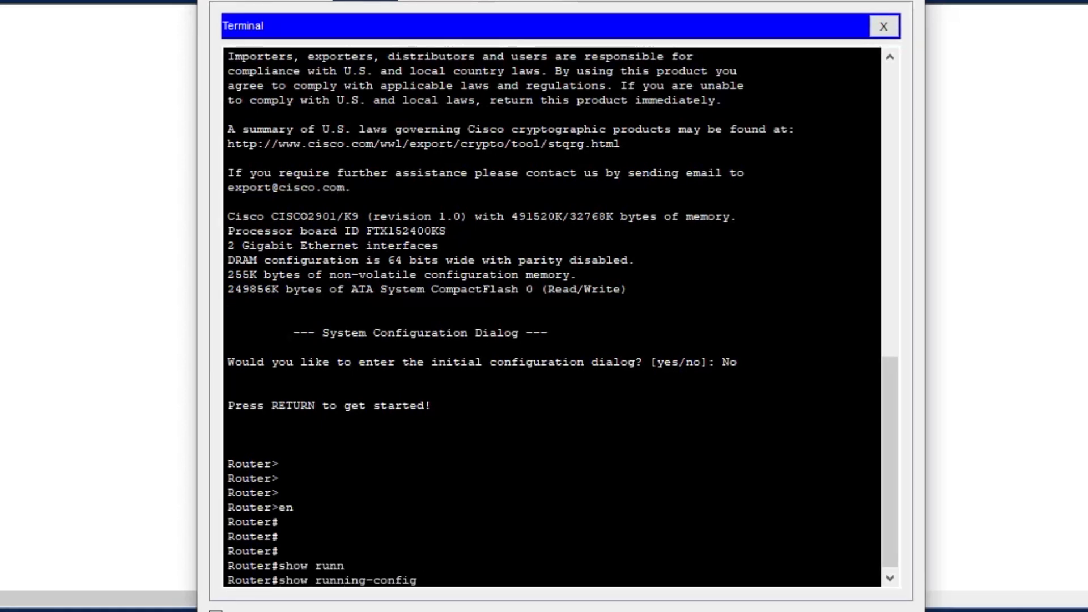
pyautogui.press('Return')
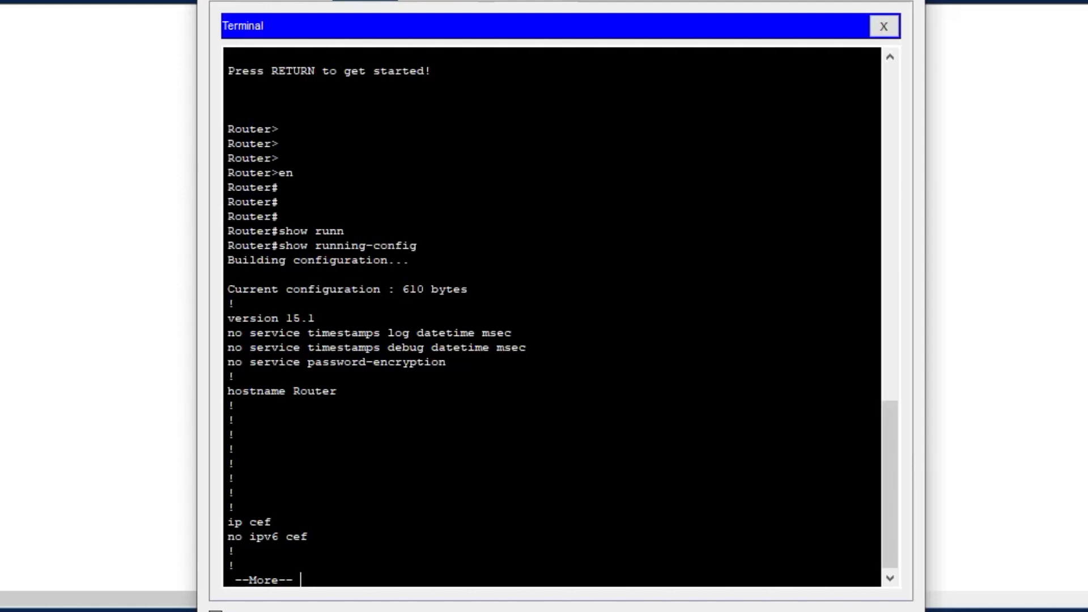
pyautogui.press('space')
pyautogui.press('space')
pyautogui.press('space')
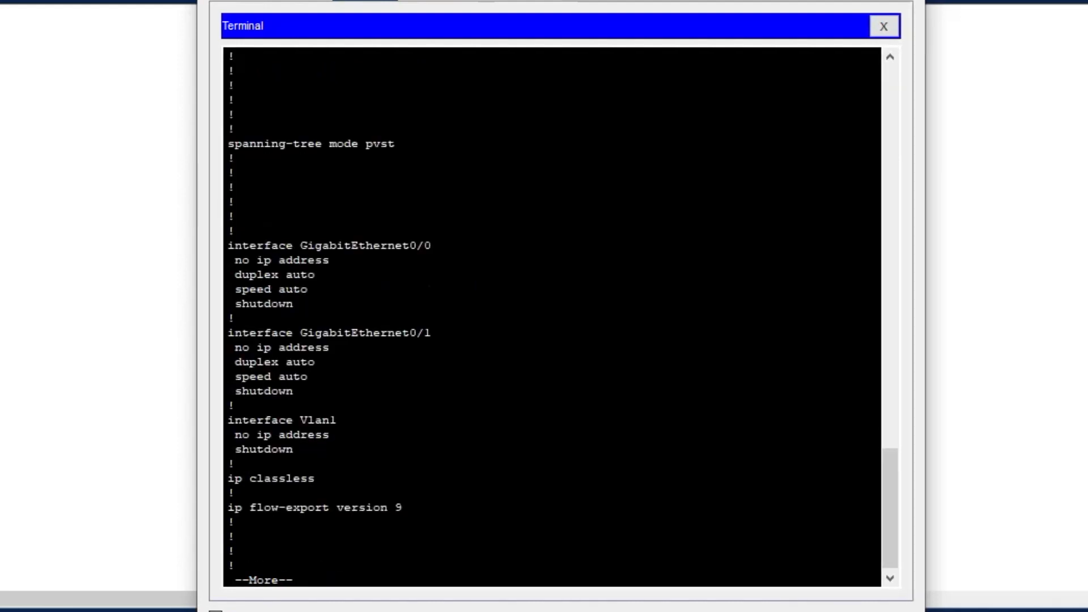
pyautogui.press('Return')
pyautogui.press('Return')
pyautogui.press('Return')
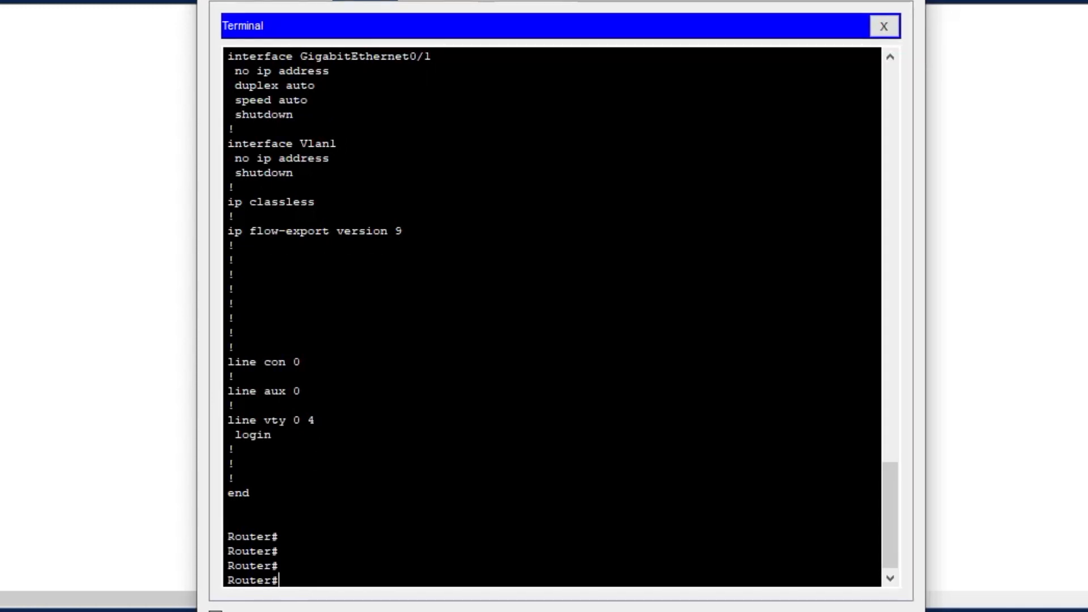
# Check the router's saved configuration with show startup-config.
pyautogui.write('sho')
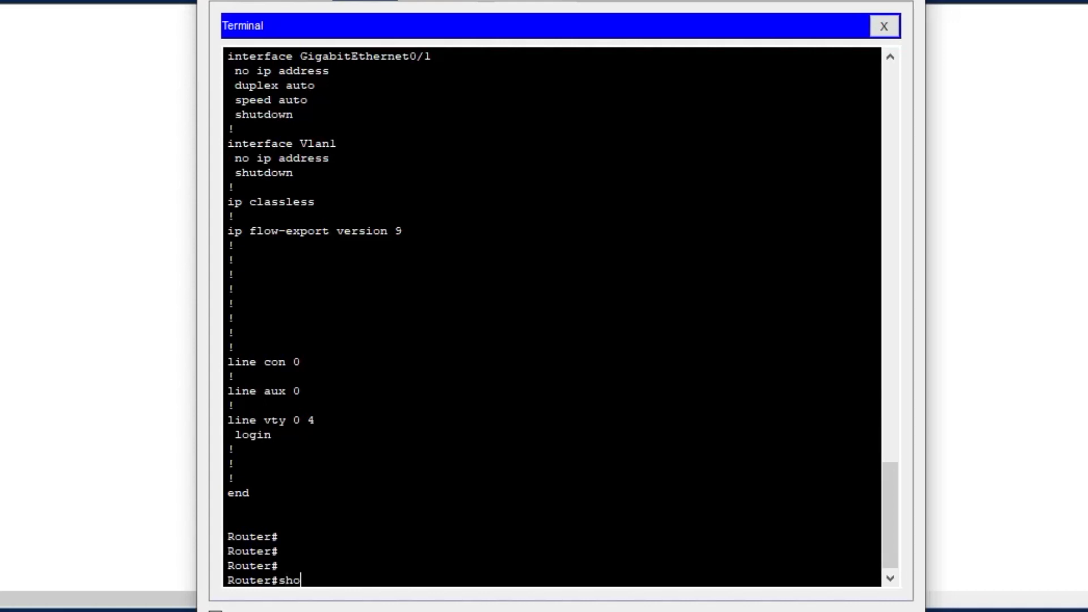
pyautogui.write('w star')
pyautogui.press('Tab')
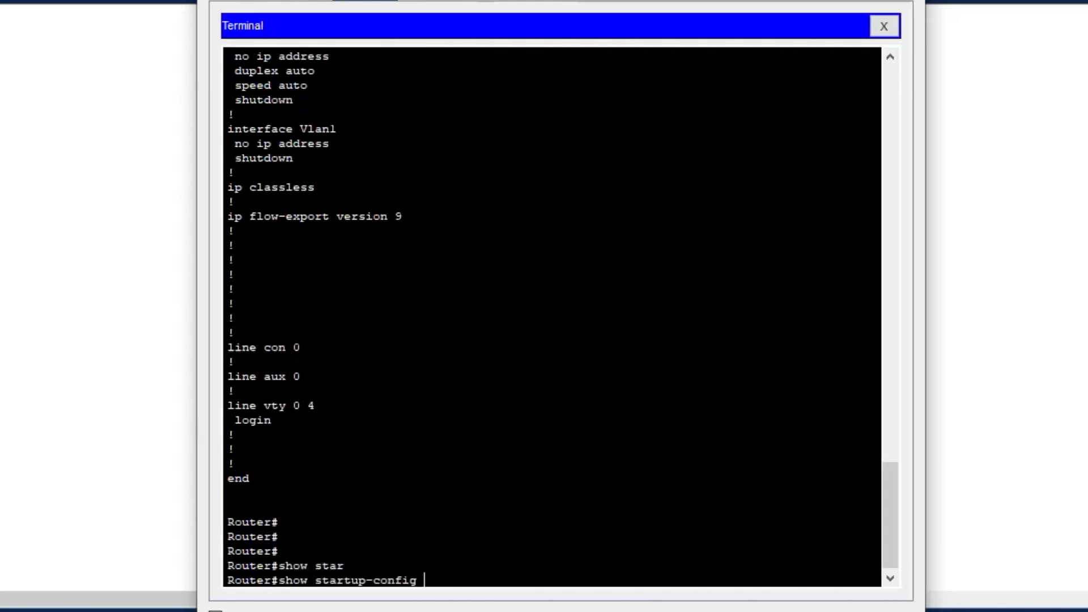
pyautogui.press('Return')
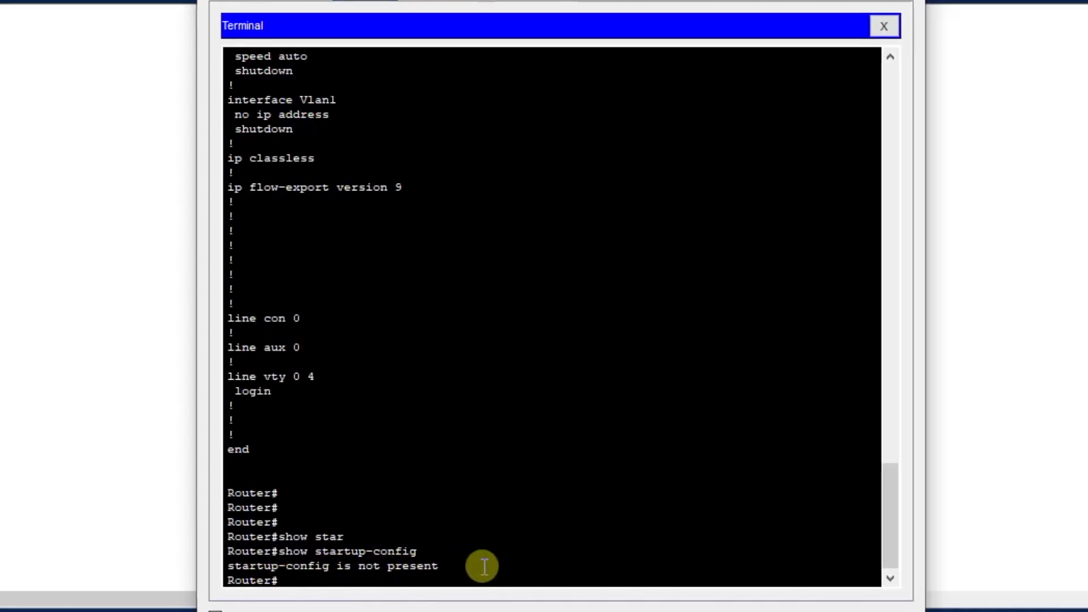
pyautogui.press('Return')
pyautogui.press('Return')
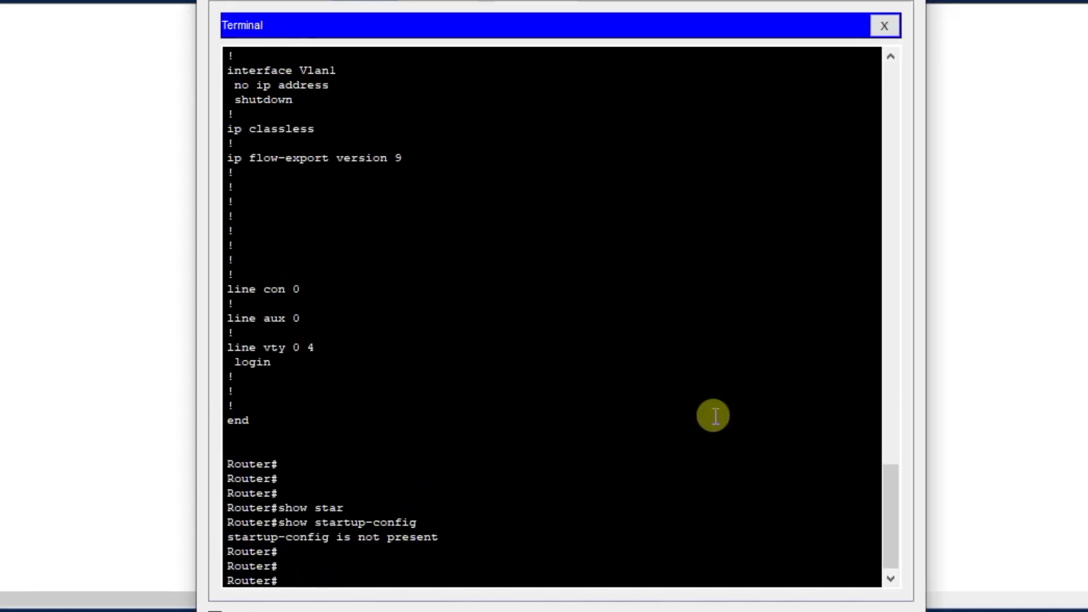
# Enter global configuration mode on the router with conf ter.
pyautogui.write('conf')
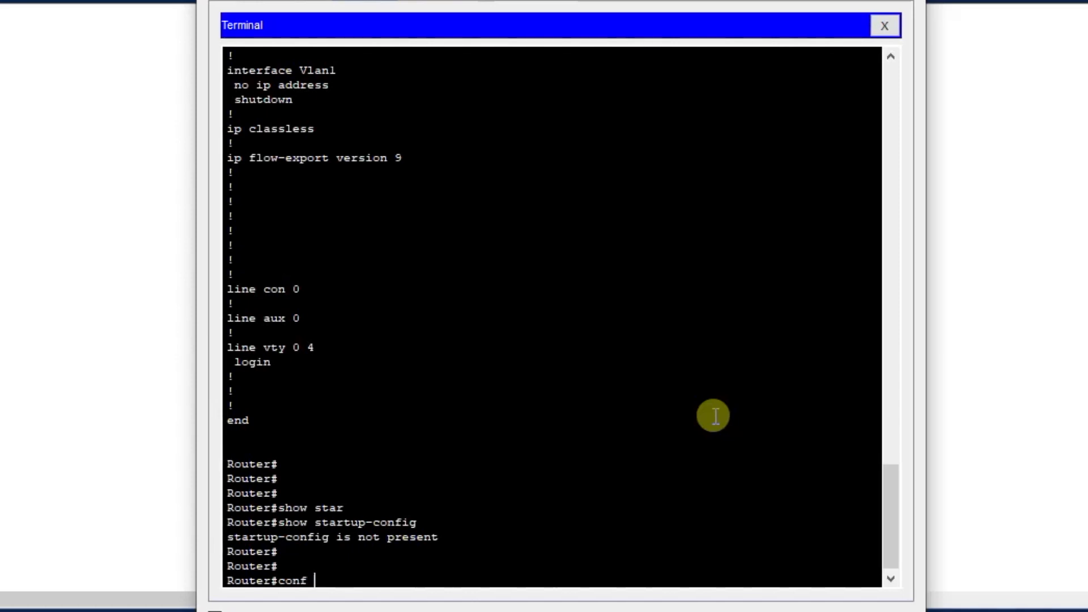
pyautogui.write(' ter')
pyautogui.press('Return')
pyautogui.press('Return')
pyautogui.press('Return')
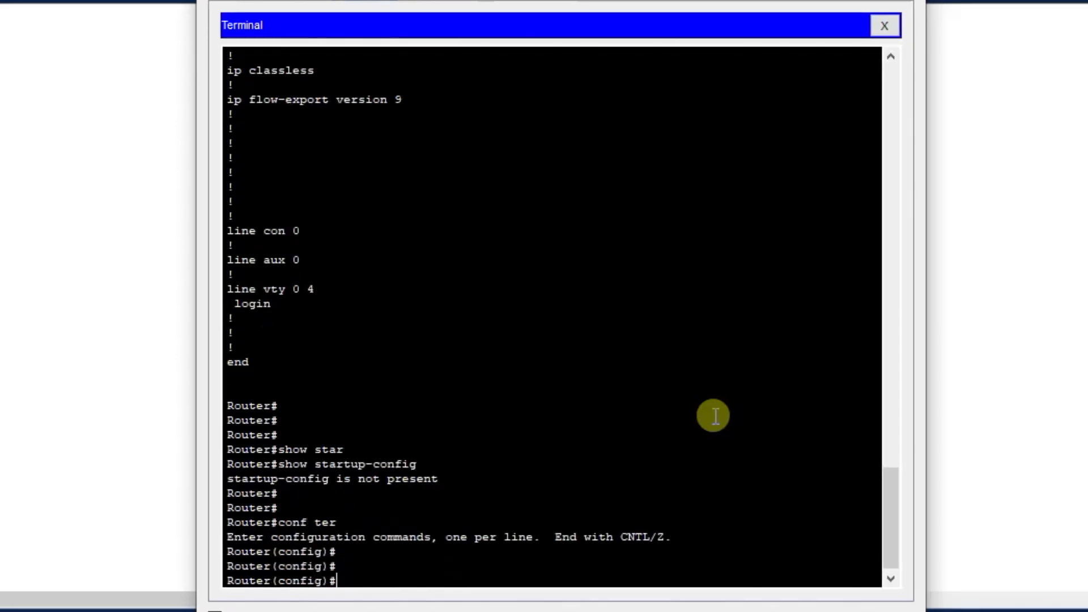
# Set the router's hostname to R1 and compare the command prompt before and after the change.
pyautogui.write('host')
pyautogui.press('Tab')
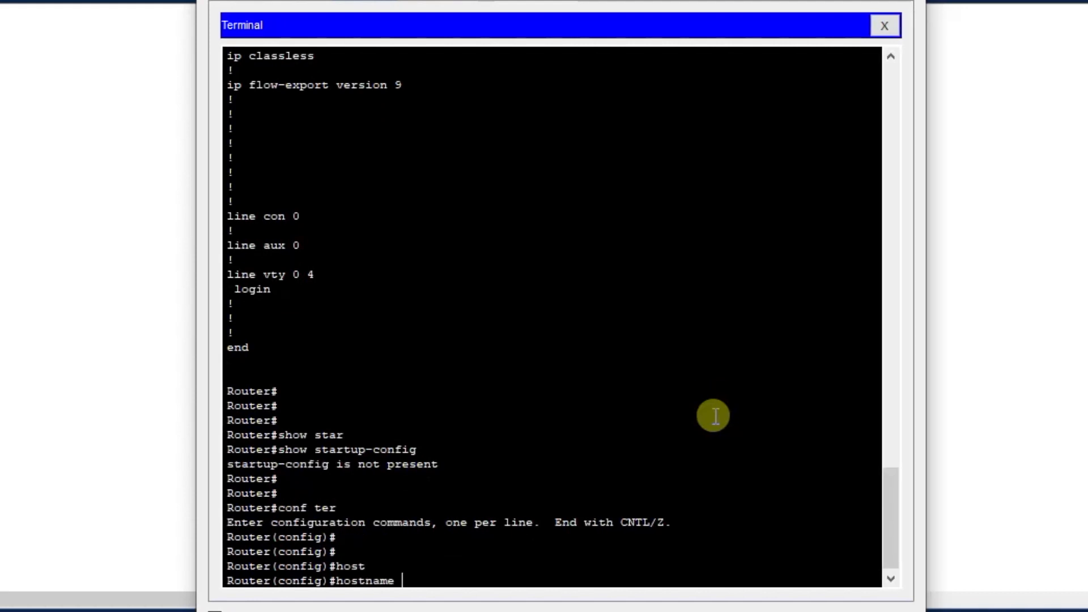
pyautogui.write('R1')
pyautogui.press('Return')
pyautogui.press('Return')
pyautogui.press('Return')
pyautogui.press('Return')
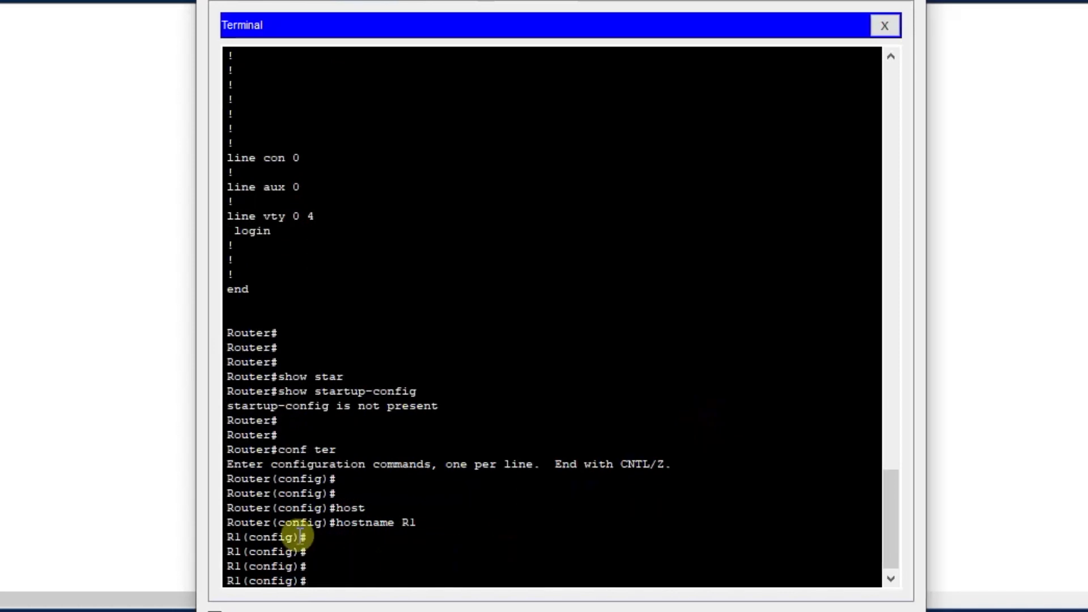
pyautogui.doubleClick(238, 523)
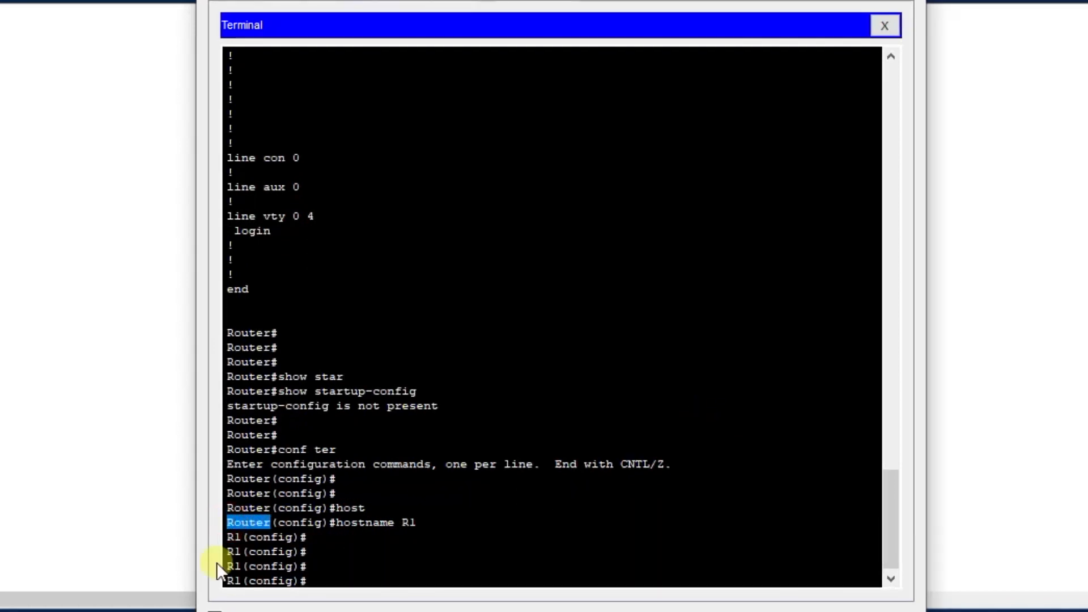
pyautogui.click(425, 579)
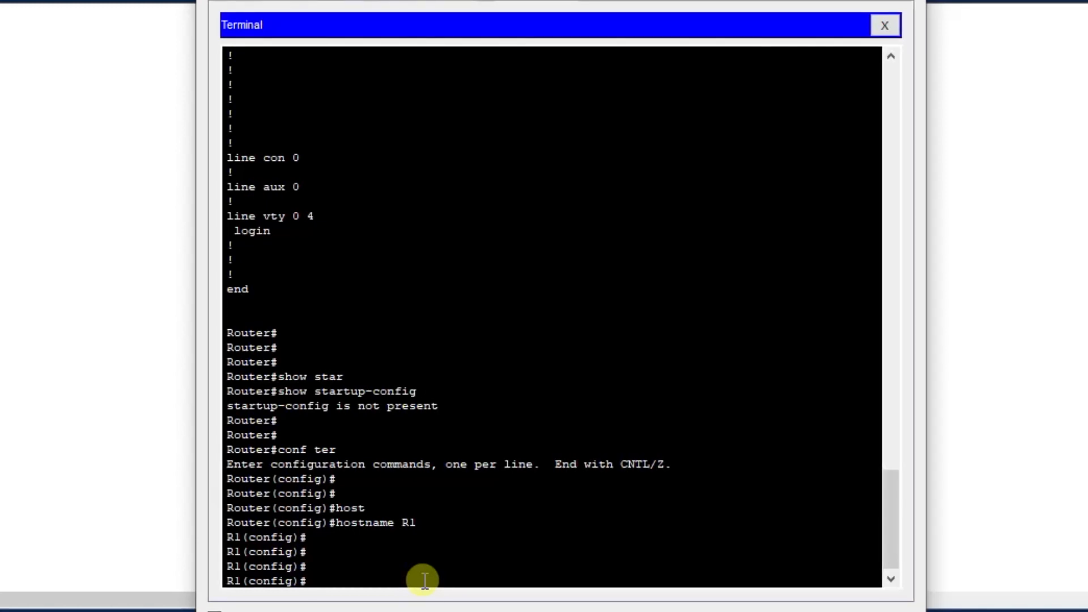
# Enter the router's console line configuration mode with line console 0.
pyautogui.write('line consol')
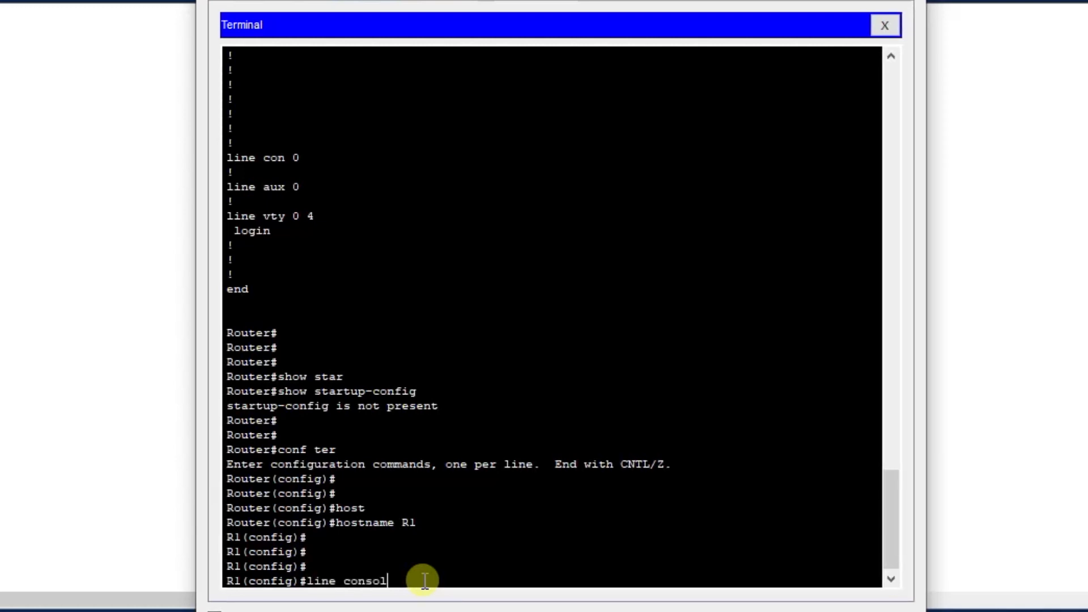
pyautogui.press('Tab')
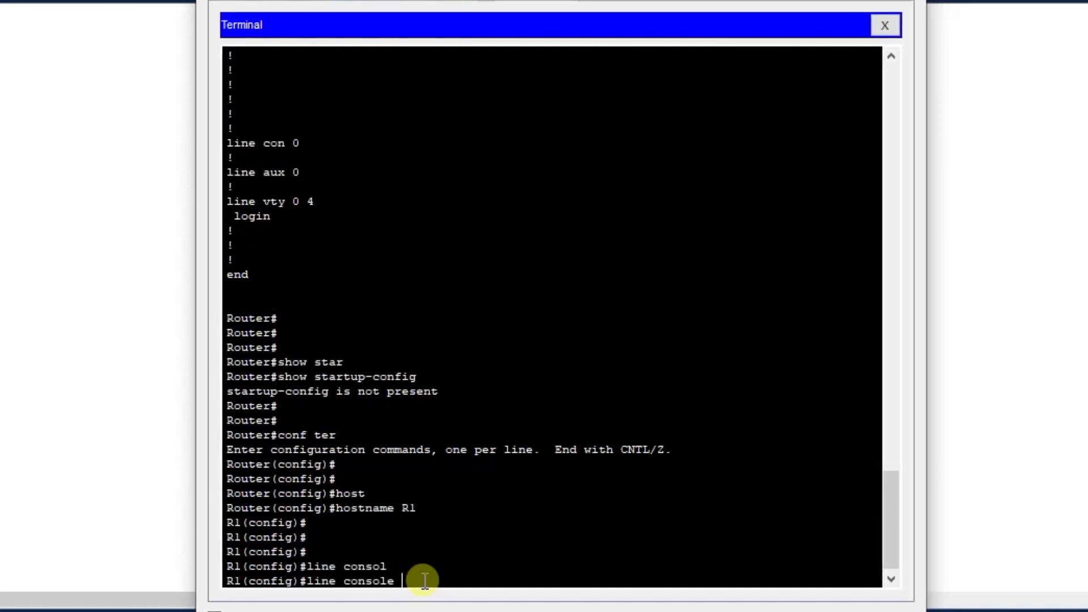
pyautogui.write('0')
pyautogui.press('Return')
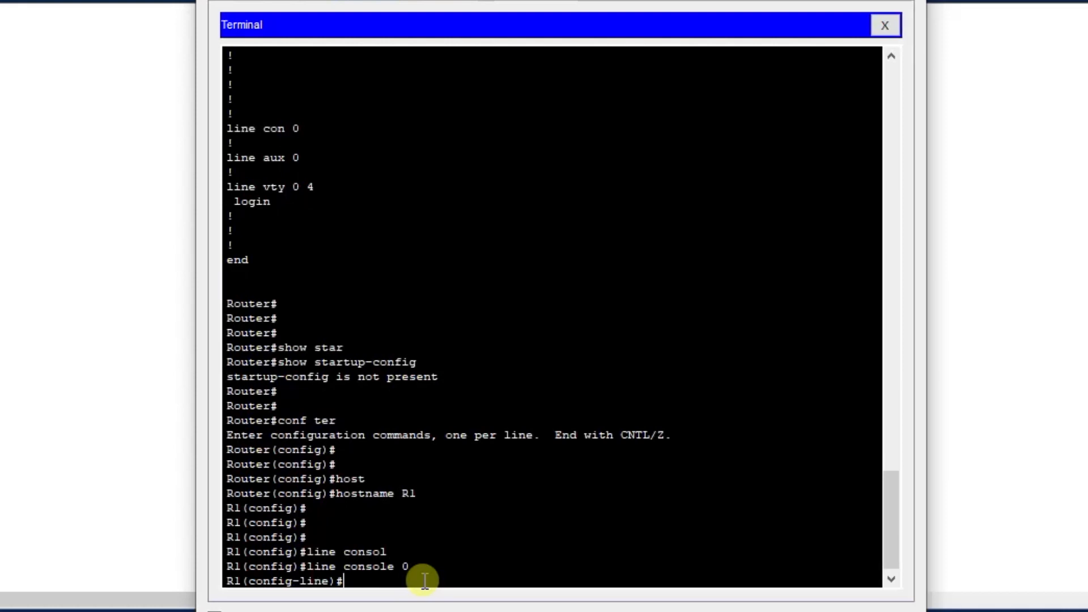
# Set the console line's access password and require it at sign-in with the login command.
pyautogui.write('pass')
pyautogui.press('Tab')
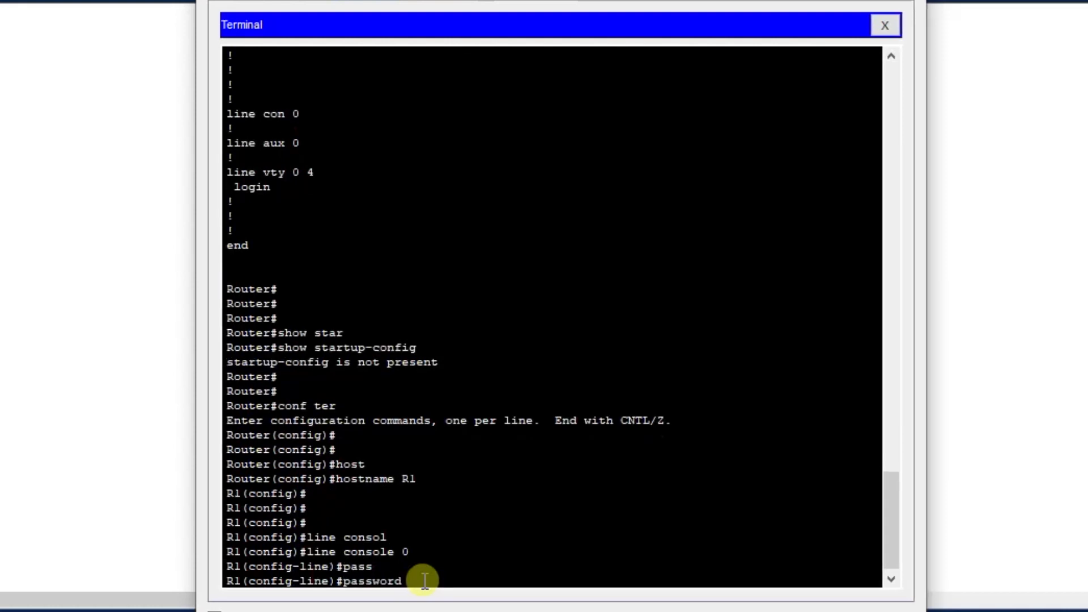
pyautogui.write('mypass')
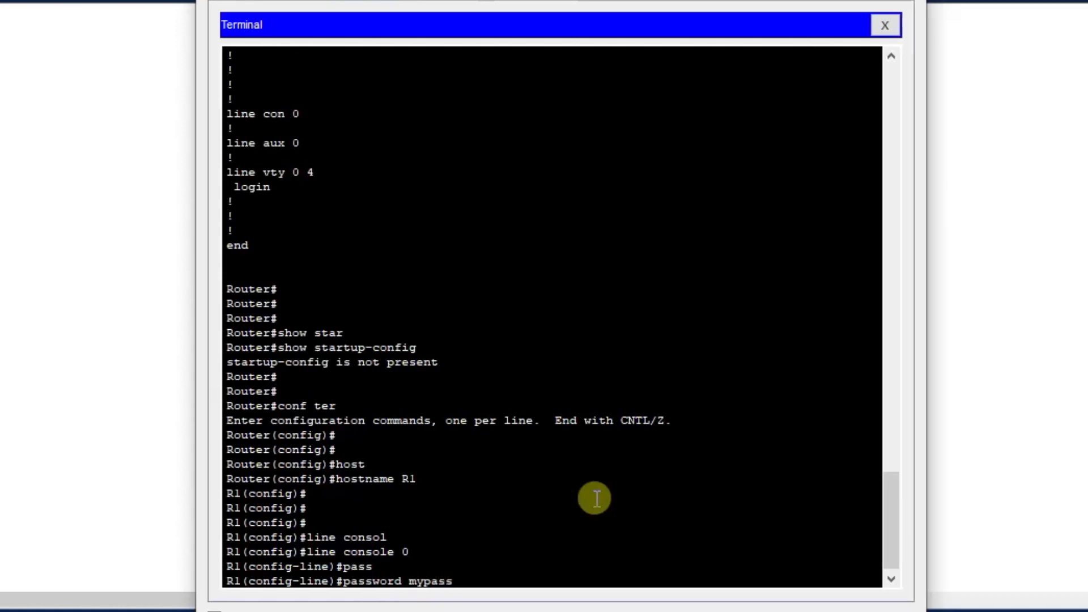
pyautogui.press('Return')
pyautogui.write('login')
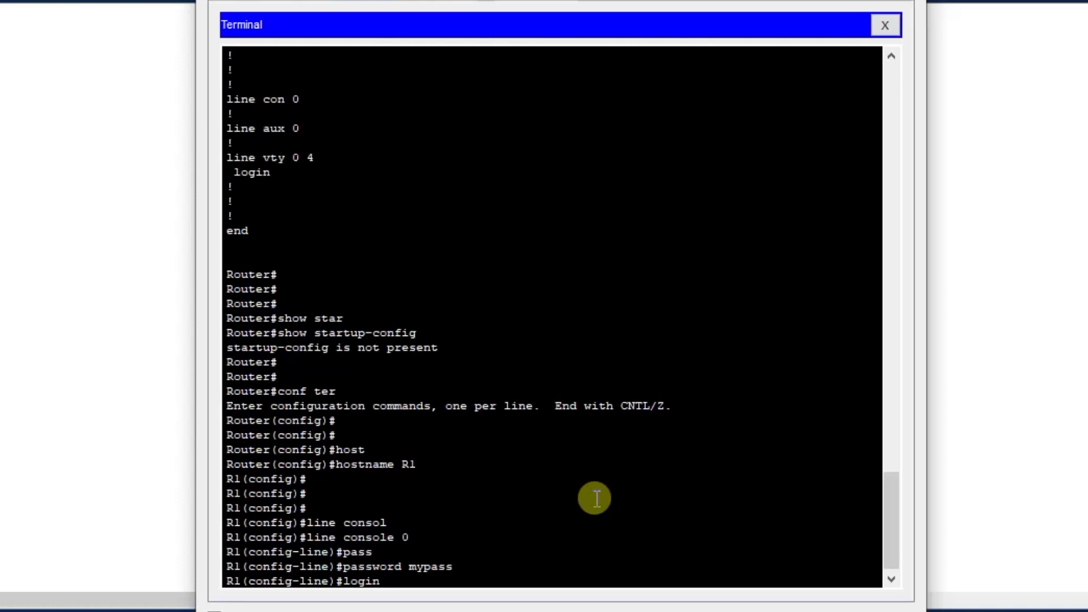
pyautogui.press('Return')
# Exit line configuration, global configuration and privileged mode to end the console session.
pyautogui.write('exit')
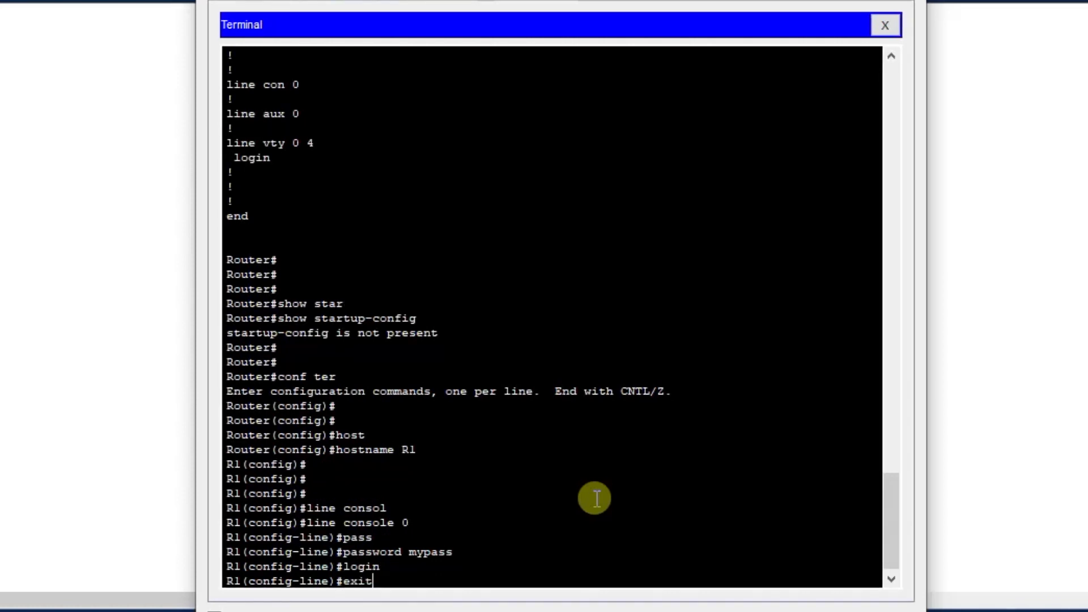
pyautogui.press('Return')
pyautogui.write('exit')
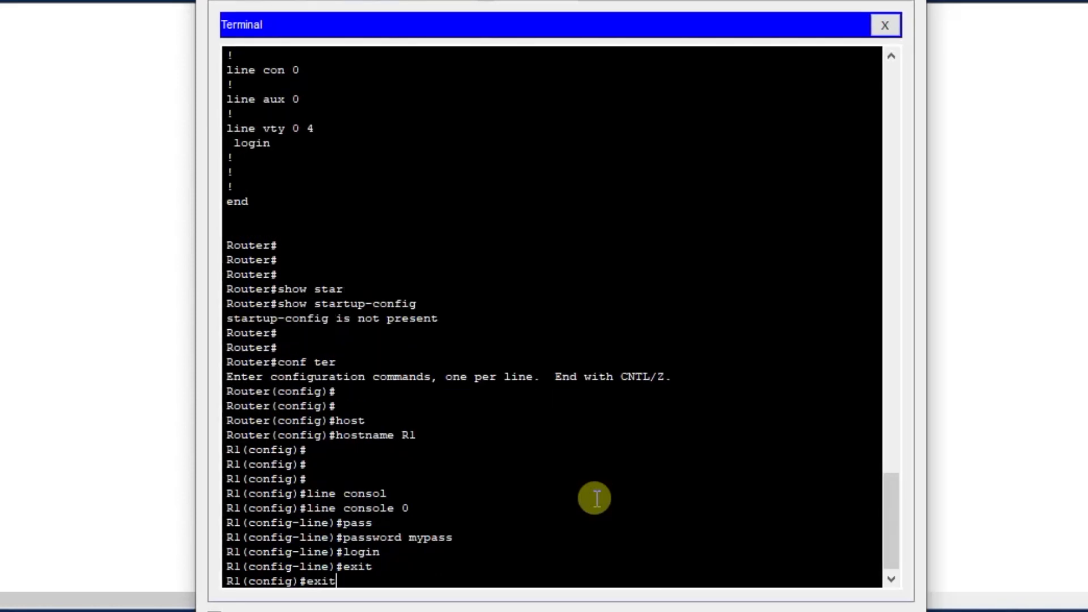
pyautogui.press('Return')
pyautogui.press('Return')
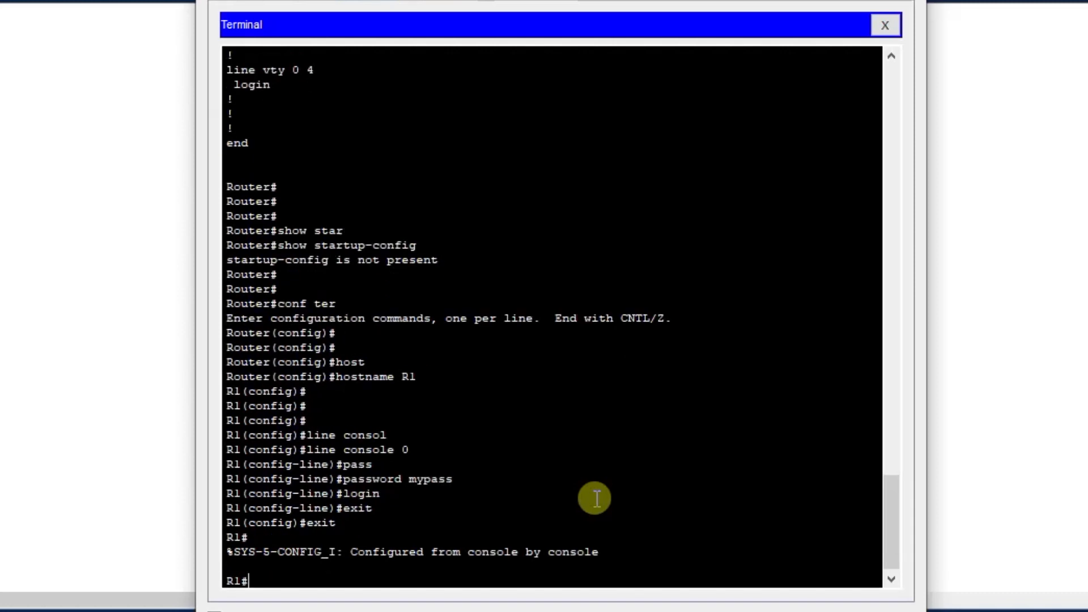
pyautogui.write('exit')
pyautogui.press('Return')
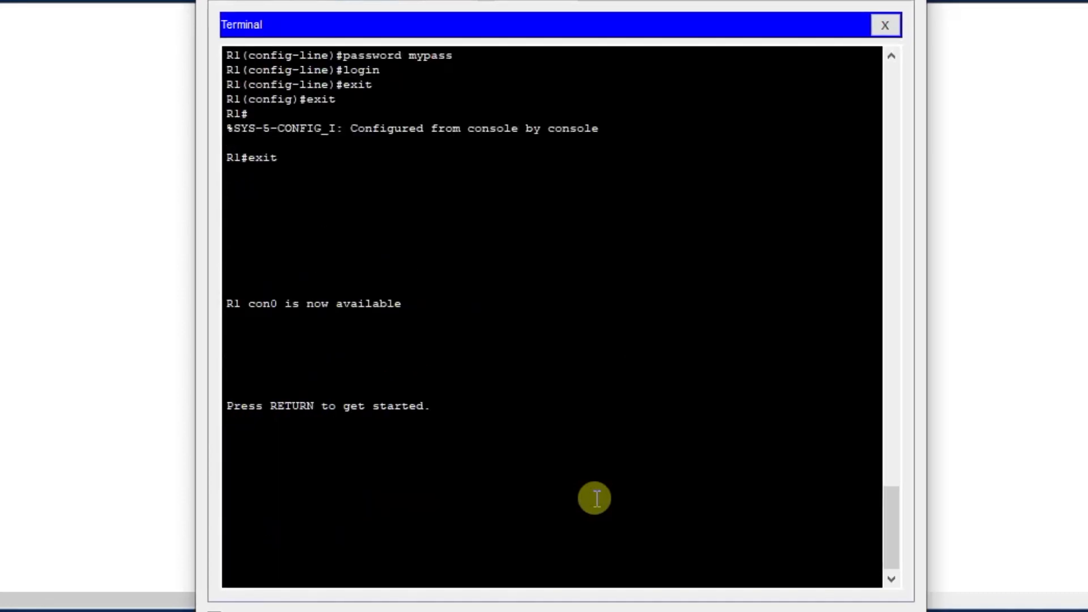
# Restart the console session, enter the console password at the prompt, and enter privileged mode with en.
pyautogui.press('Return')
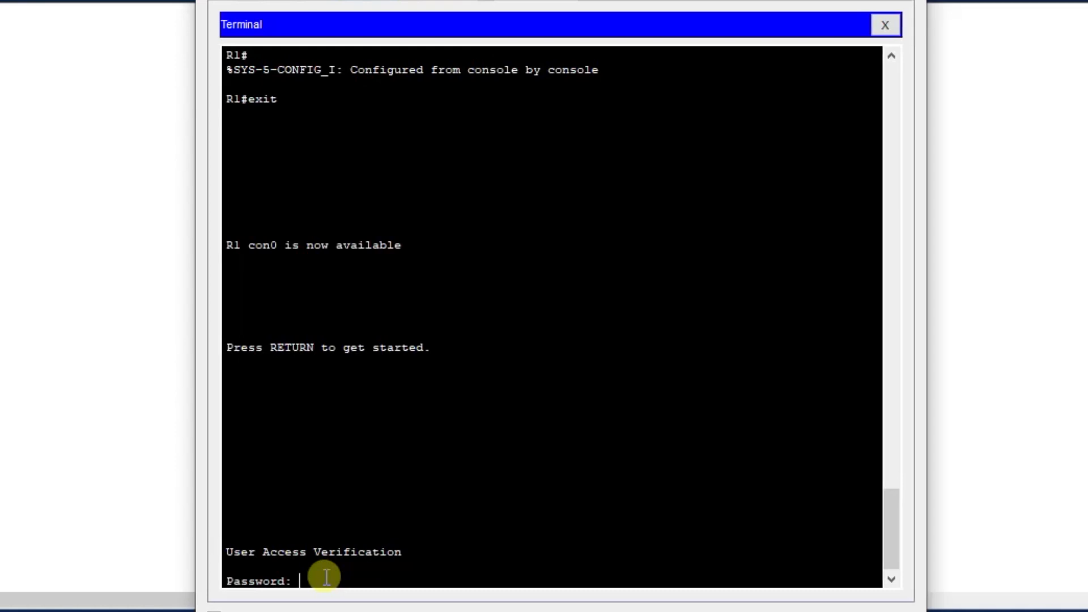
pyautogui.press('Return')
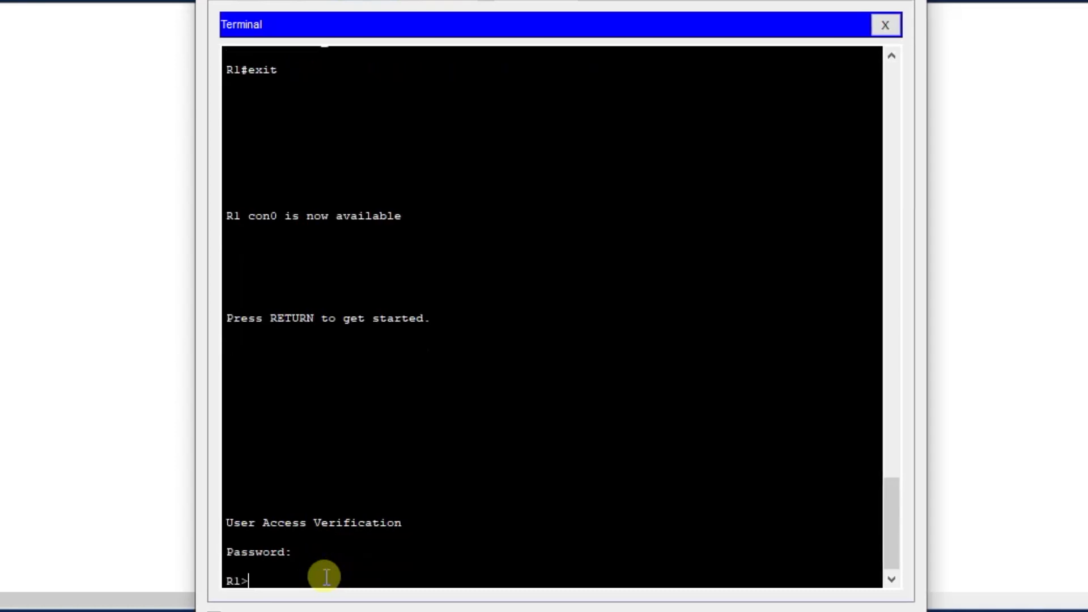
pyautogui.press('Return')
pyautogui.press('Return')
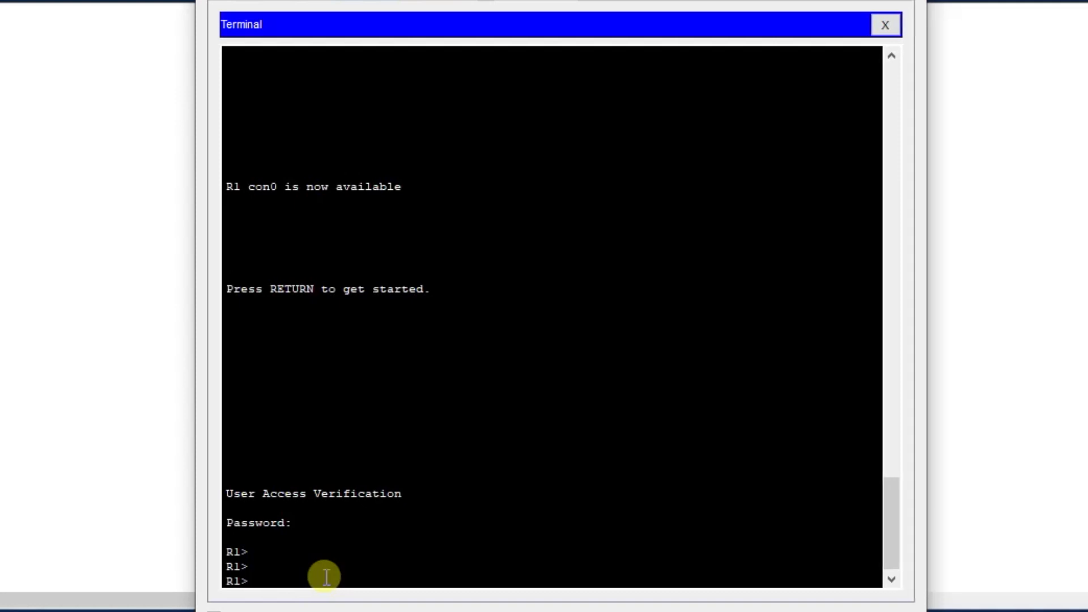
pyautogui.write('en')
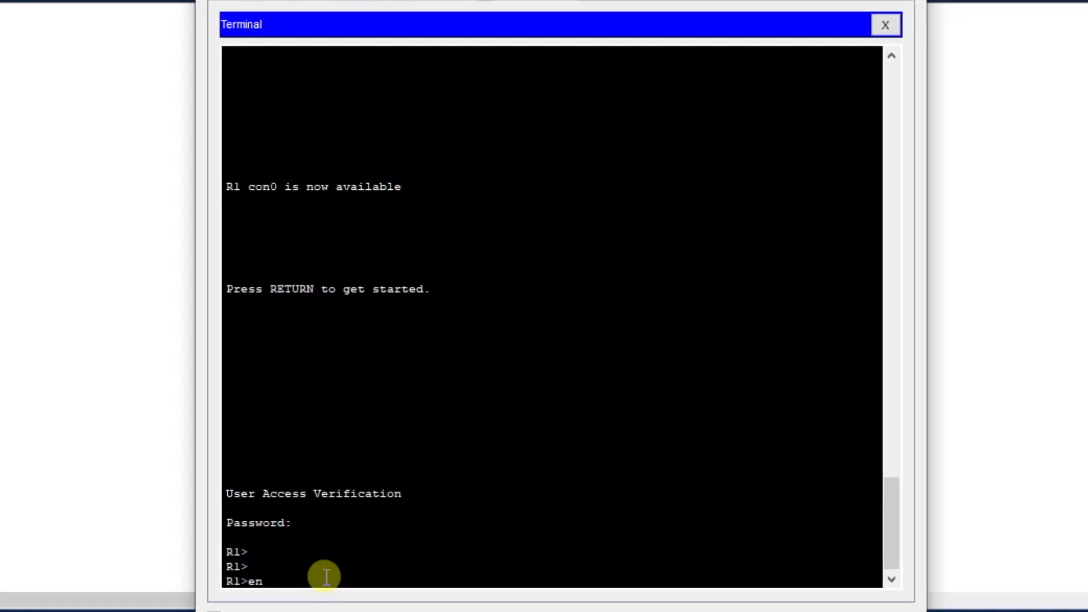
pyautogui.press('Return')
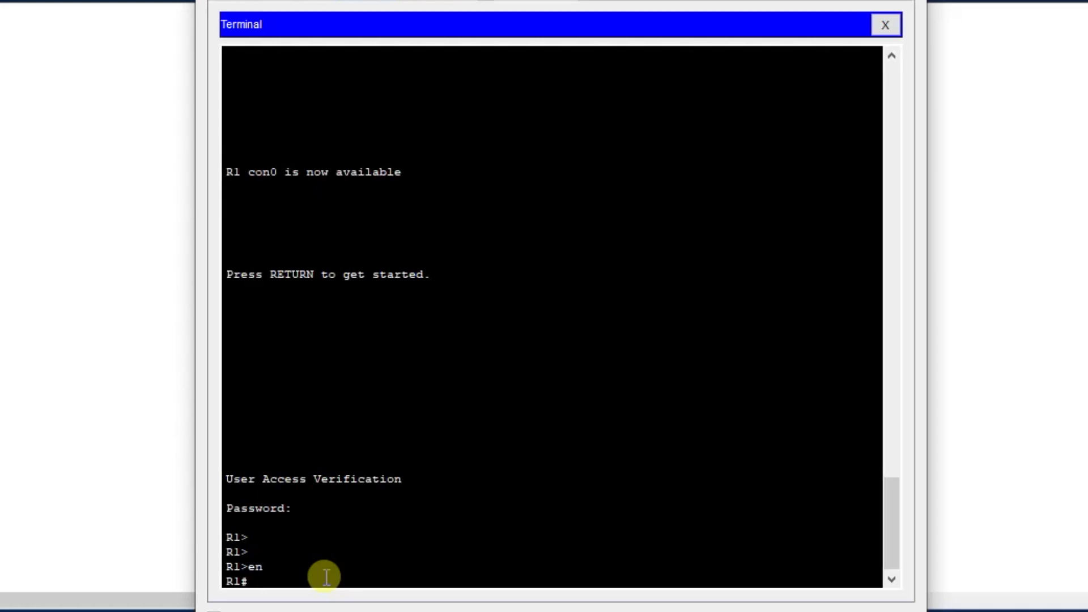
pyautogui.press('Return')
pyautogui.press('Return')
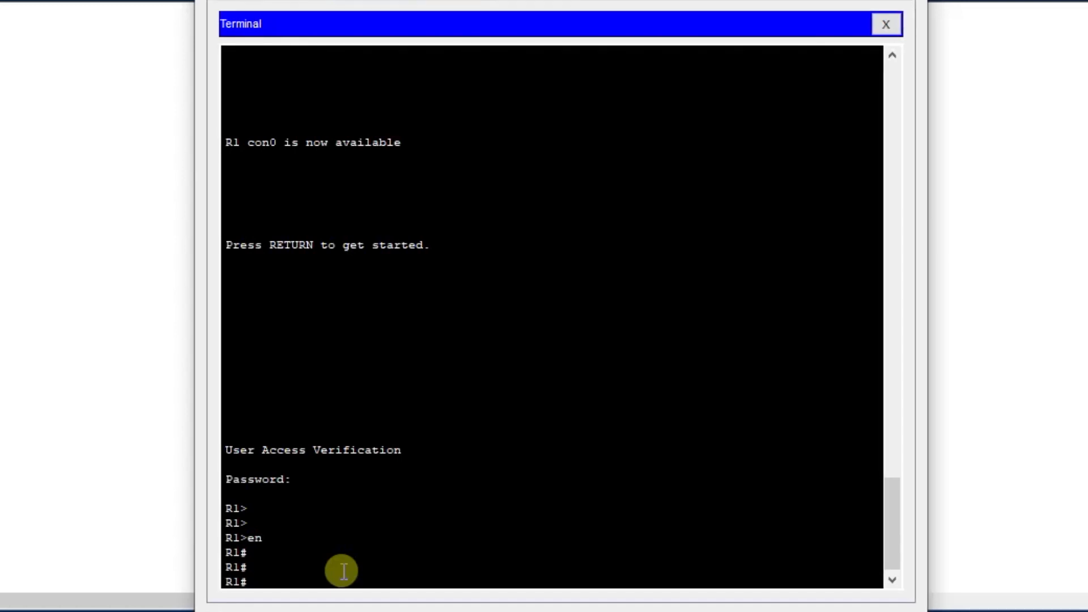
# Enter global configuration mode on R1 with conf ter.
pyautogui.write('conf te')
pyautogui.write('r')
pyautogui.press('Return')
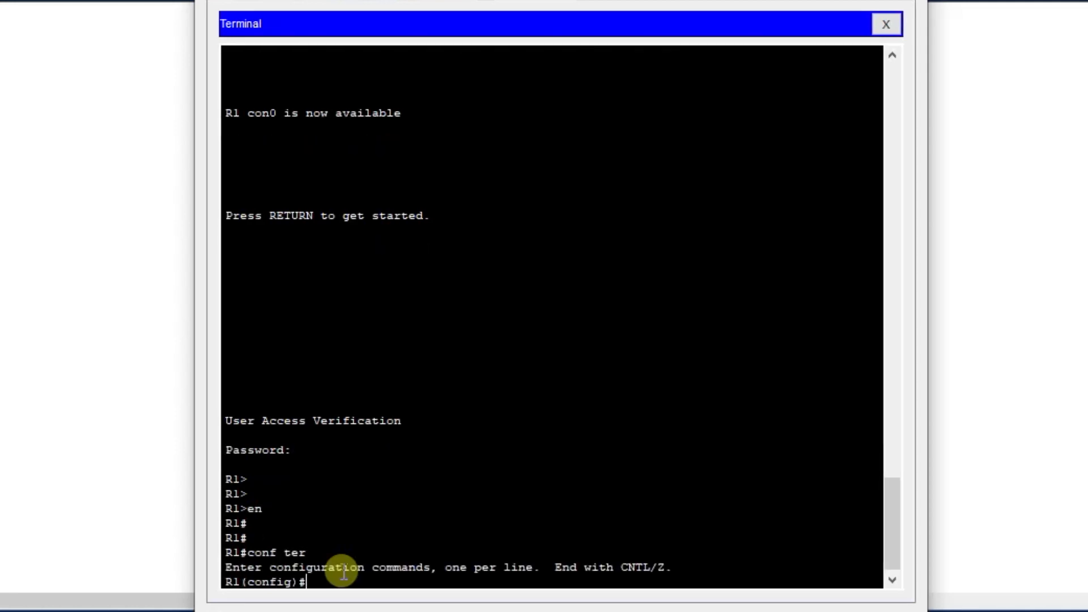
pyautogui.press('Return')
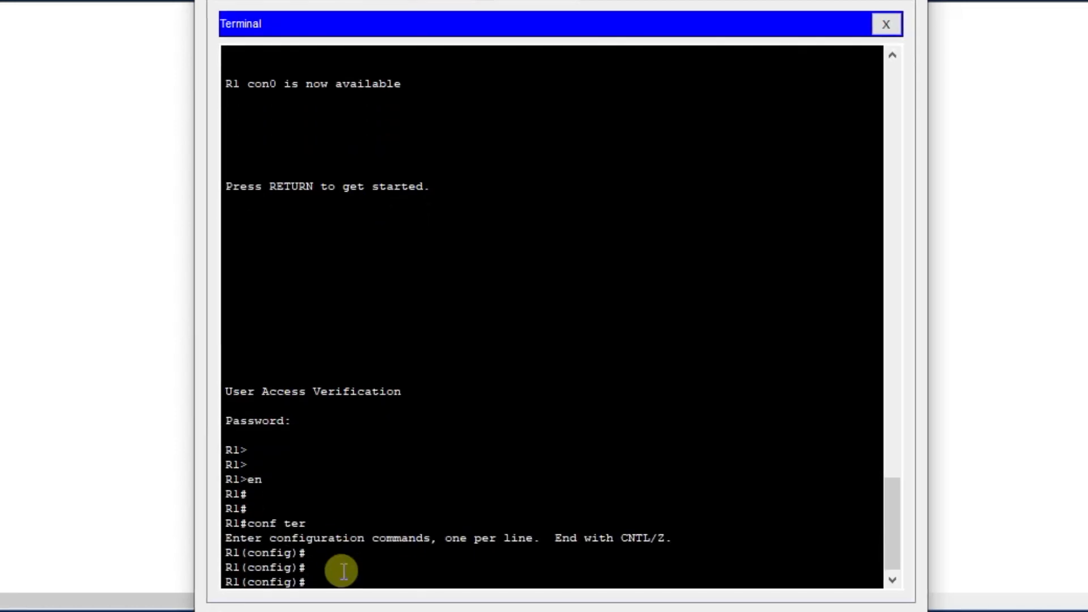
# Protect R1's privileged mode by setting its password with the enable password command.
pyautogui.write('ena')
pyautogui.press('Tab')
pyautogui.write('pass')
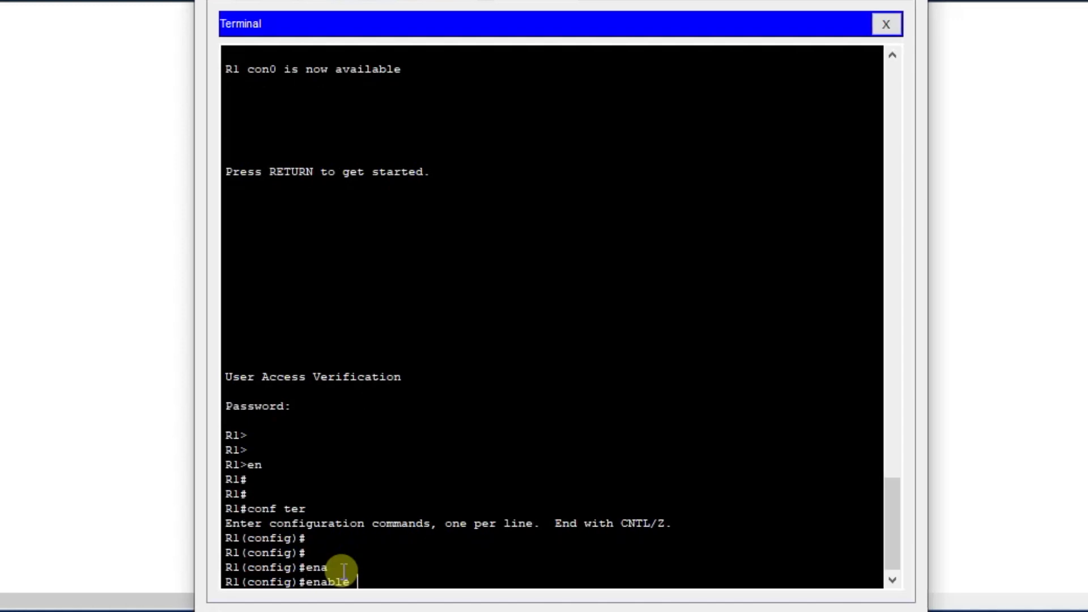
pyautogui.press('Tab')
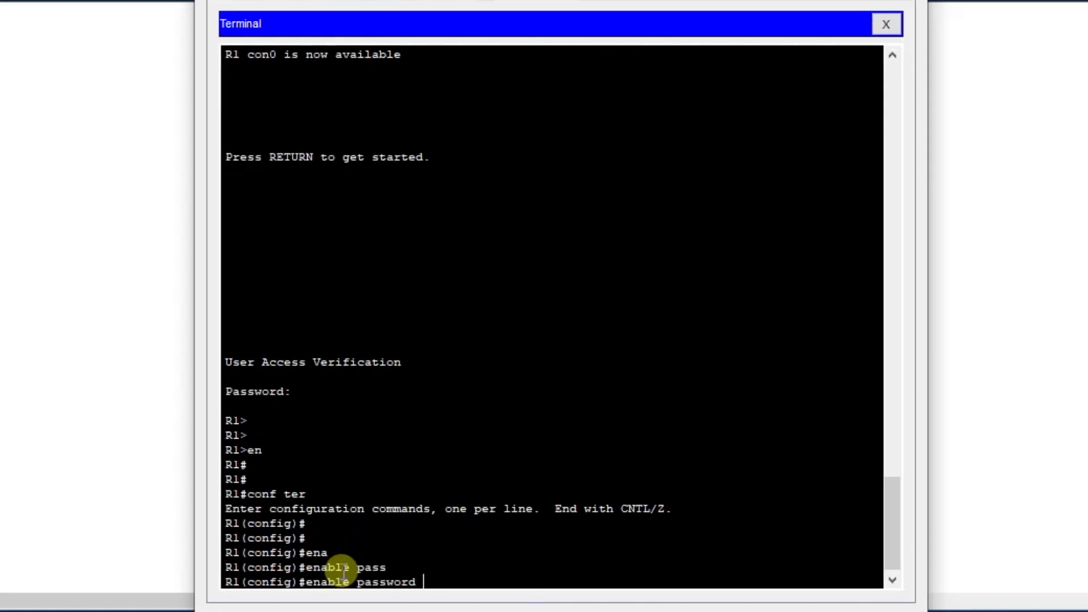
pyautogui.write('mypassword')
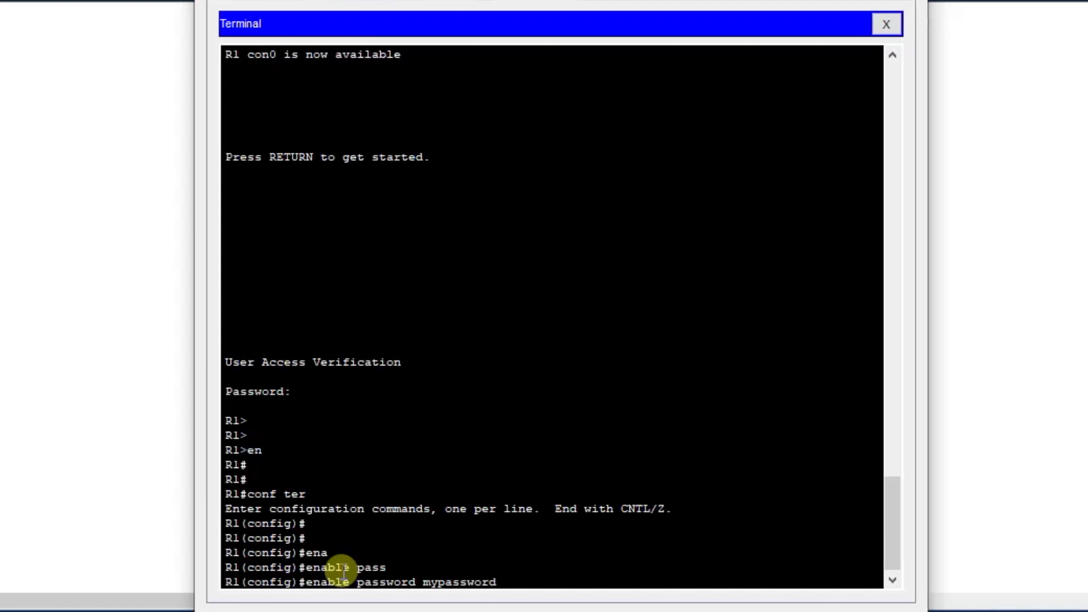
pyautogui.press('Return')
pyautogui.press('Return')
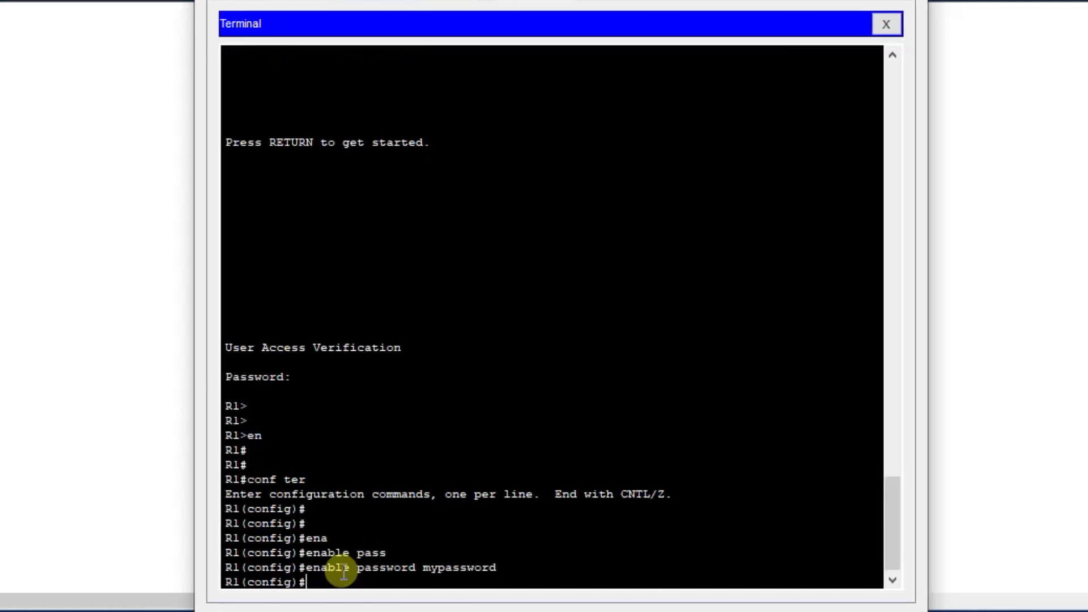
pyautogui.press('Return')
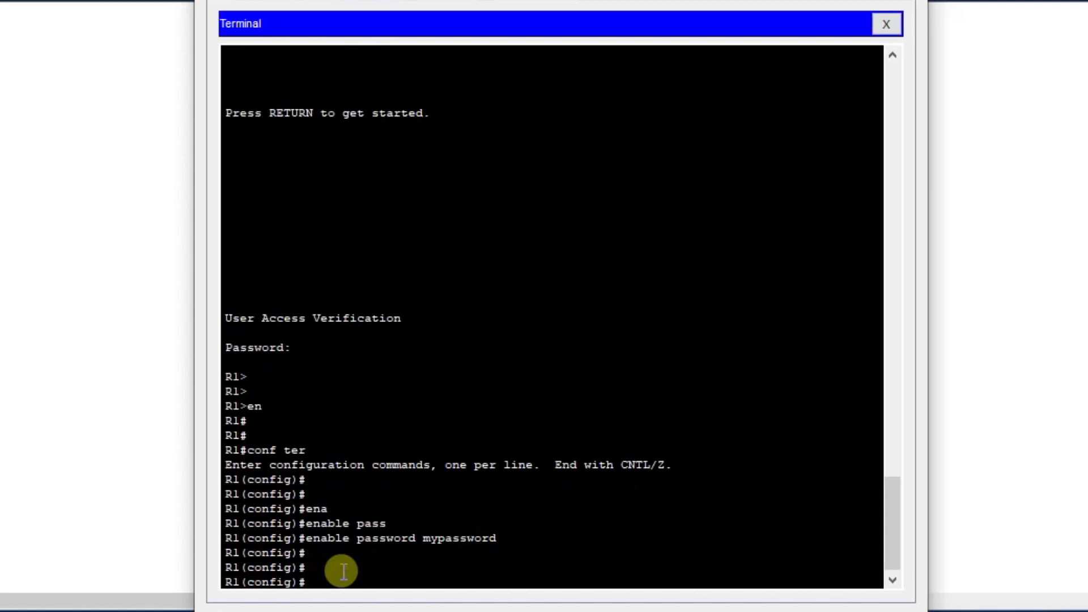
# Exit configuration and privileged mode, and bring up the console's password prompt again.
pyautogui.write('exit')
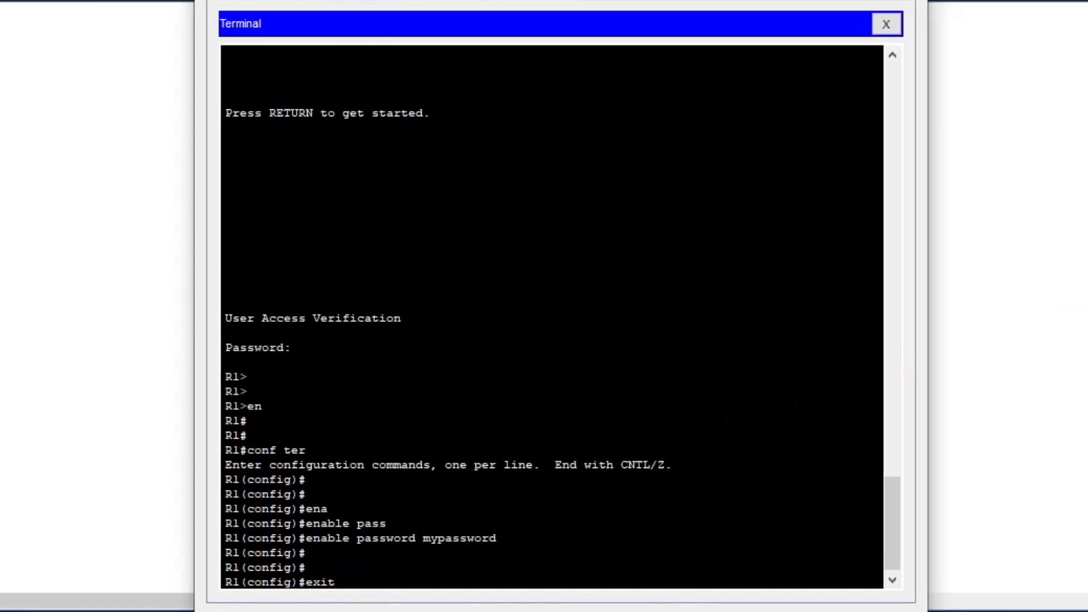
pyautogui.press('Return')
pyautogui.write('exit')
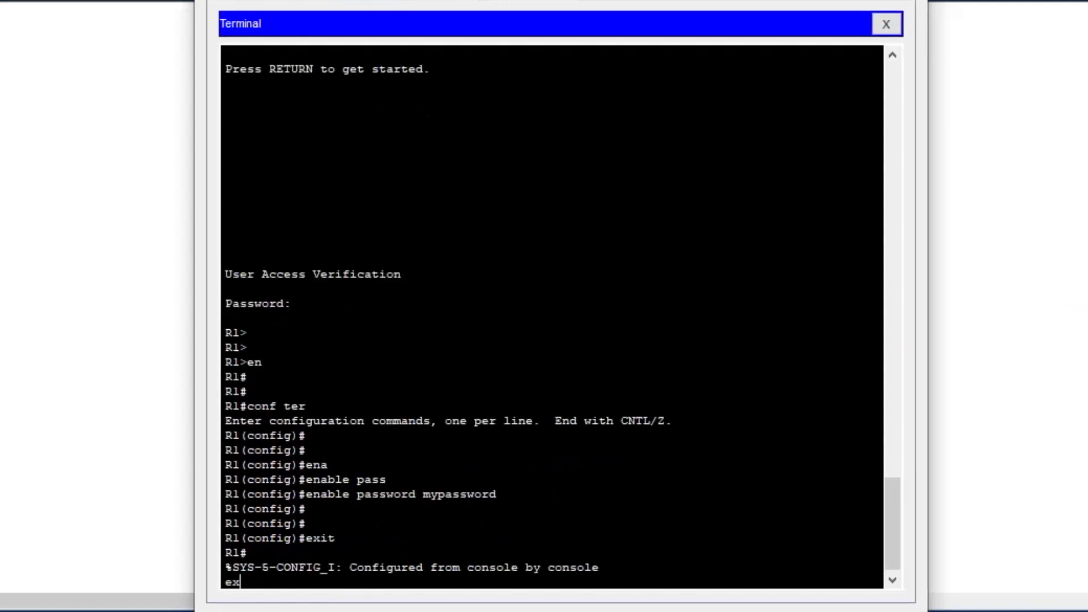
pyautogui.press('Return')
pyautogui.press('Return')
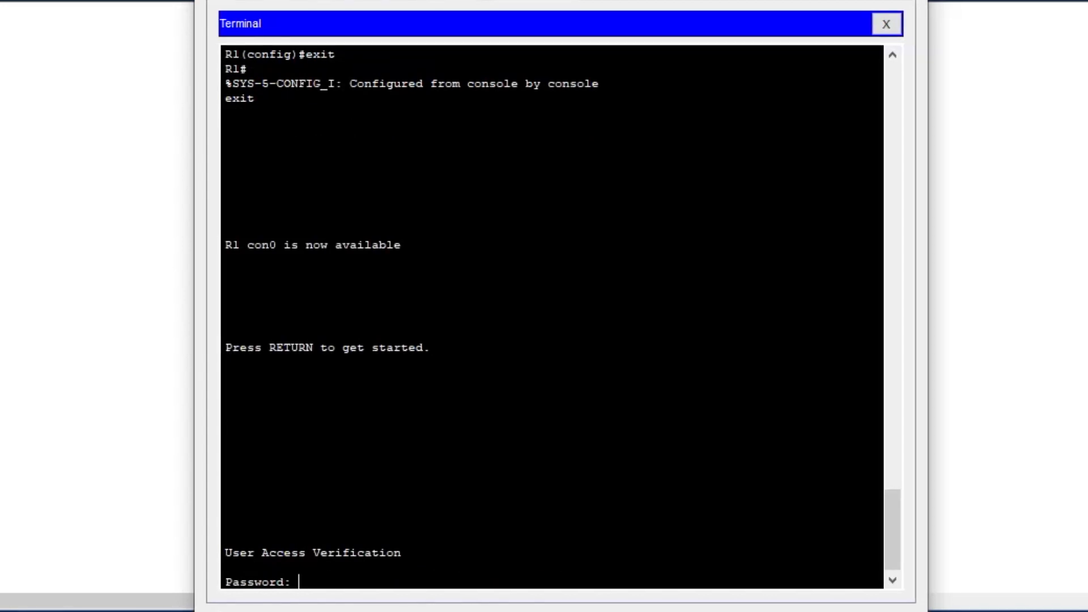
# Sign in with the console password, and enter privileged mode with en and the enable password.
pyautogui.press('Return')
pyautogui.press('Return')
pyautogui.press('Return')
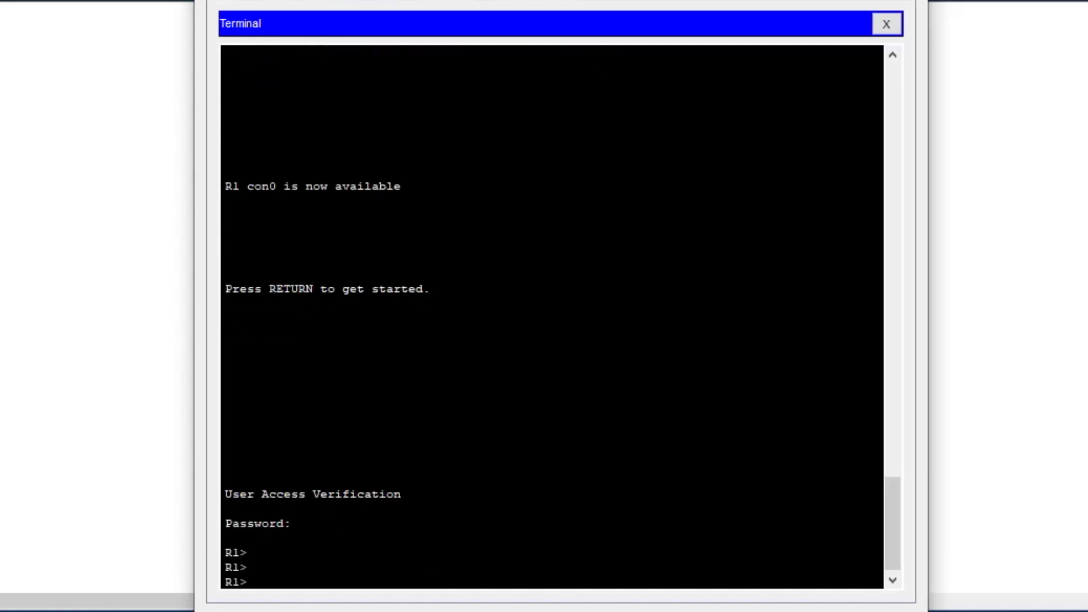
pyautogui.write('en')
pyautogui.press('Return')
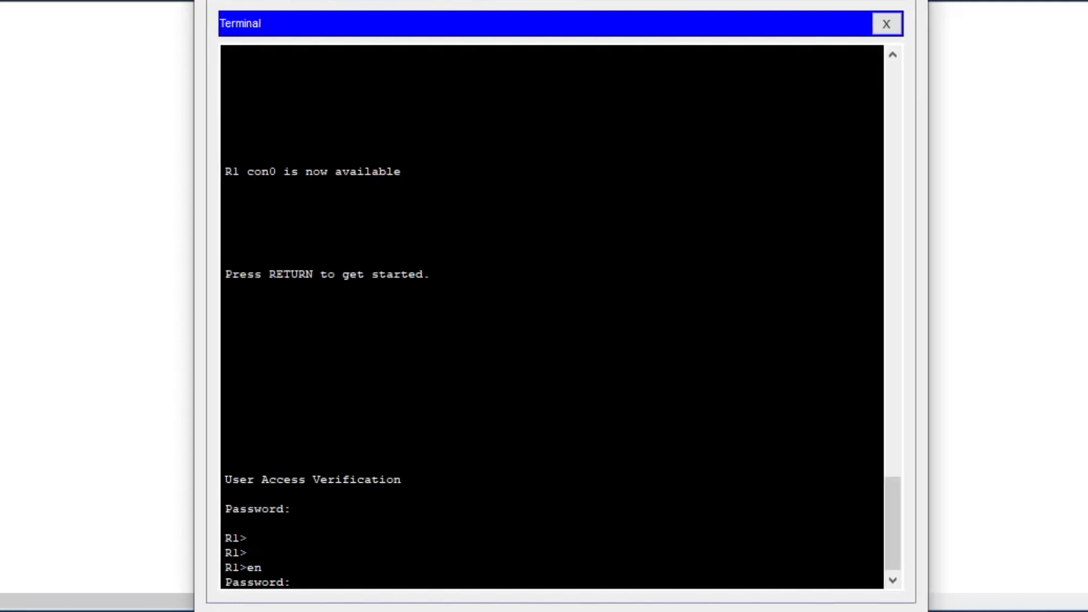
pyautogui.press('Return')
pyautogui.press('Return')
pyautogui.press('Return')
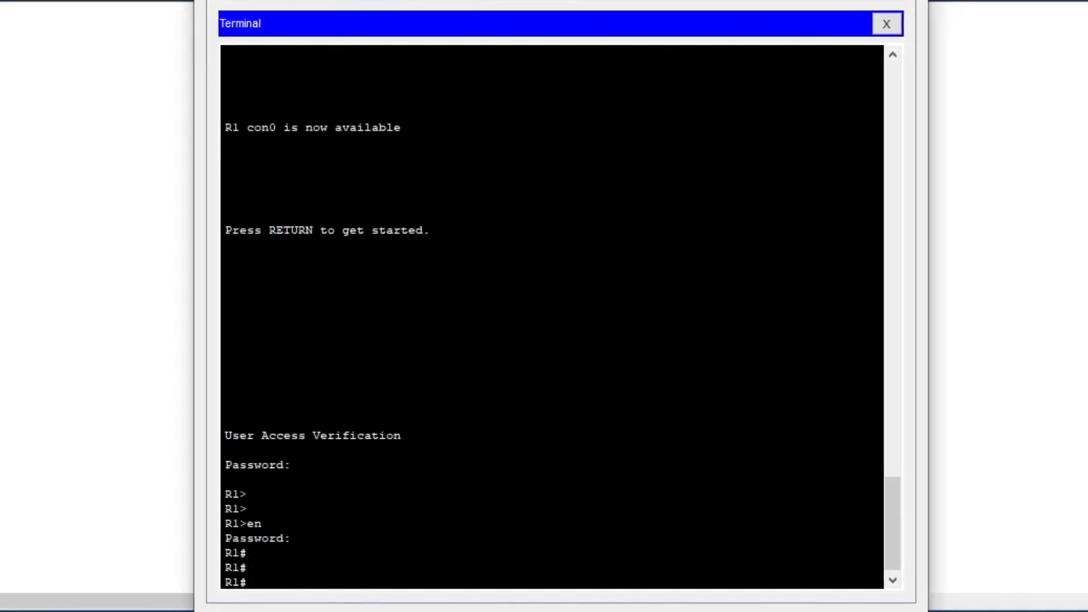
# Display the running configuration with sh run, examine the enable password line, and quit the listing.
pyautogui.write('sh run')
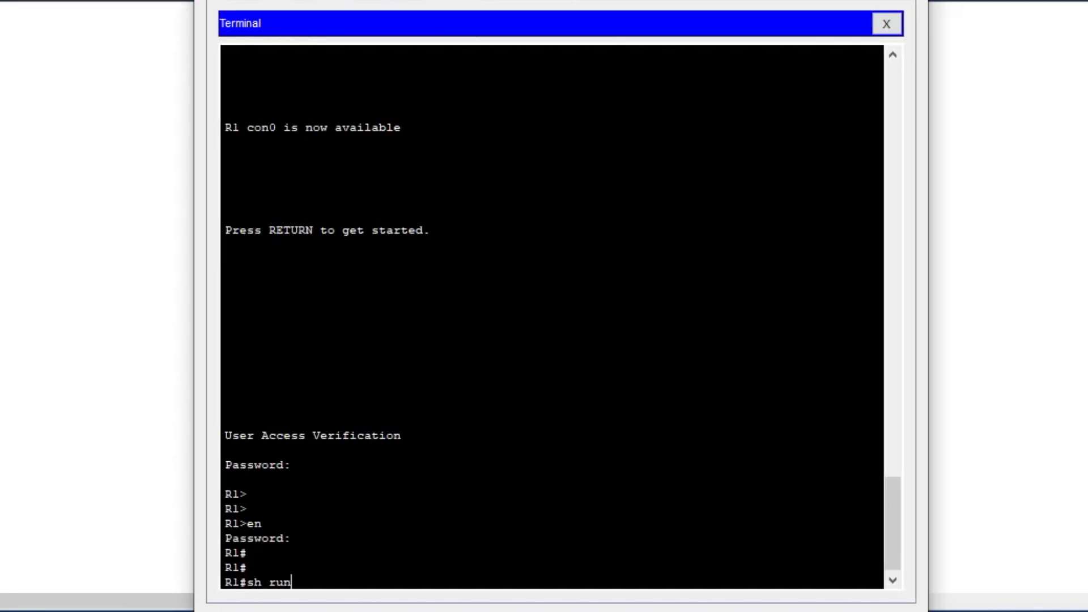
pyautogui.press('Return')
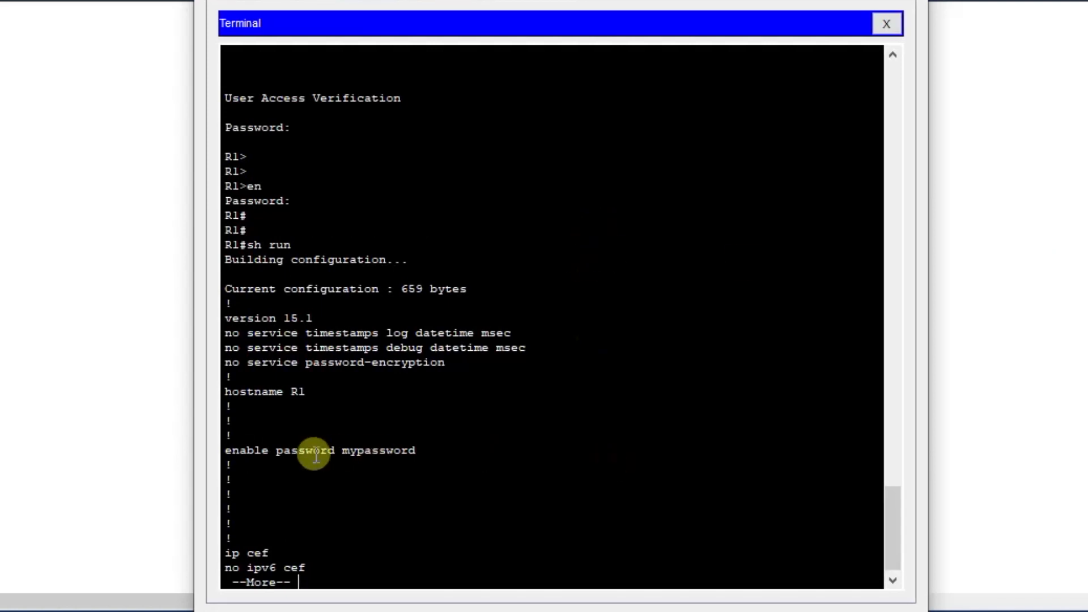
pyautogui.moveTo(218, 450); pyautogui.dragTo(427, 452)
pyautogui.click(426, 452)
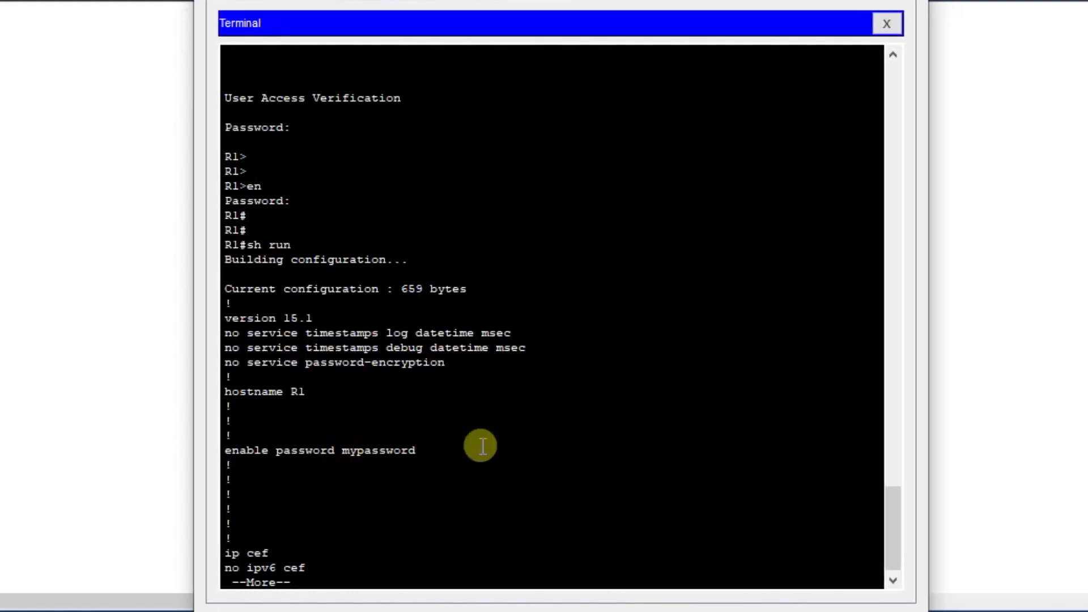
pyautogui.press('q')
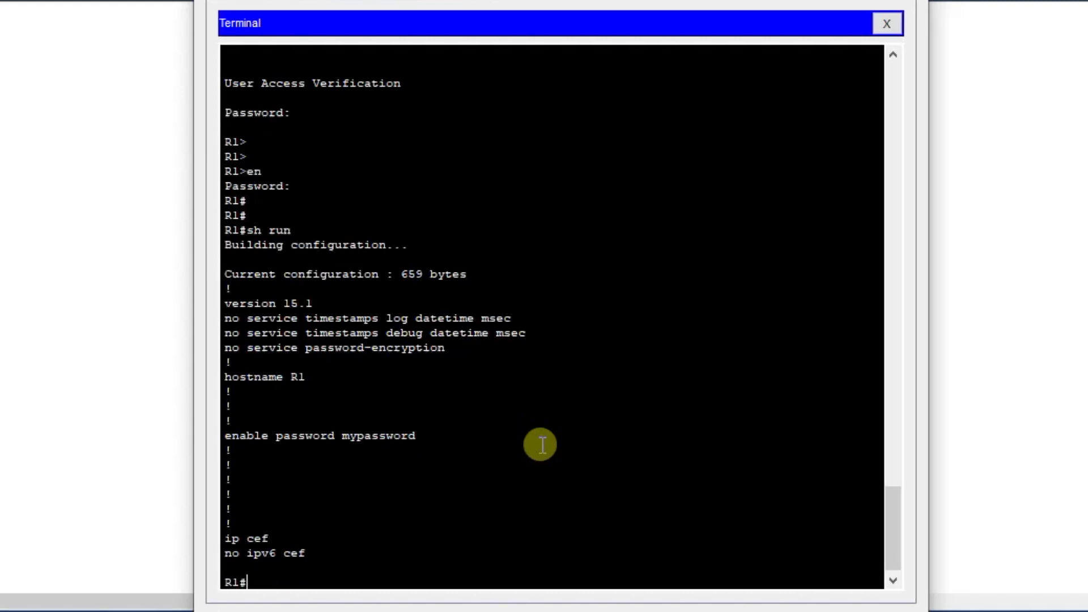
# Return to global configuration mode on R1 with conf t.
pyautogui.press('Return')
pyautogui.press('Return')
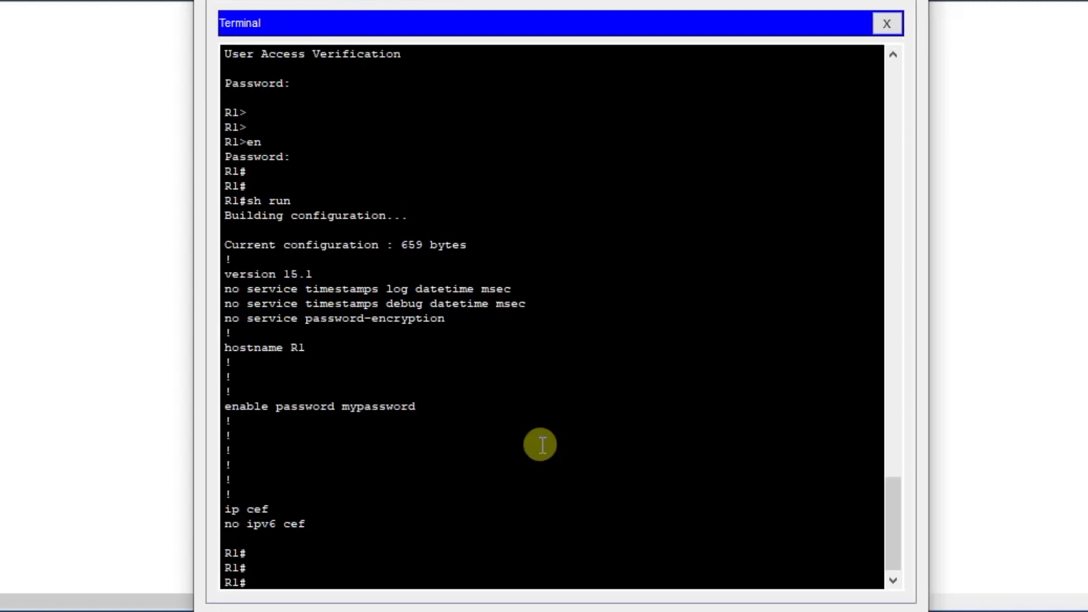
pyautogui.write('conf t')
pyautogui.press('Return')
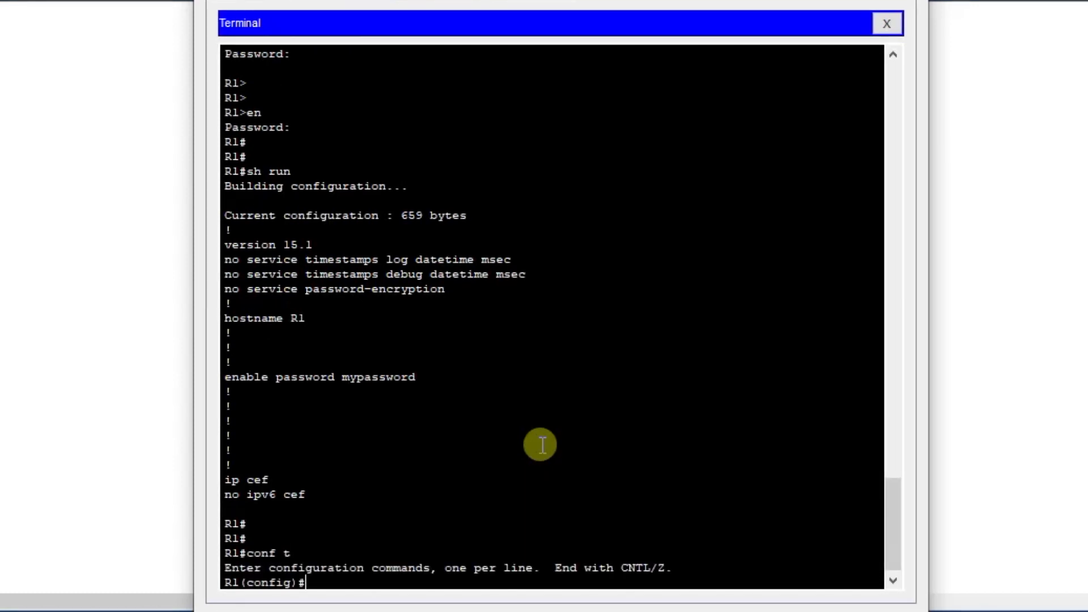
# Protect privileged mode with an encrypted password, entering enable secret followed by the secret password.
pyautogui.write('ena')
pyautogui.press('Tab')
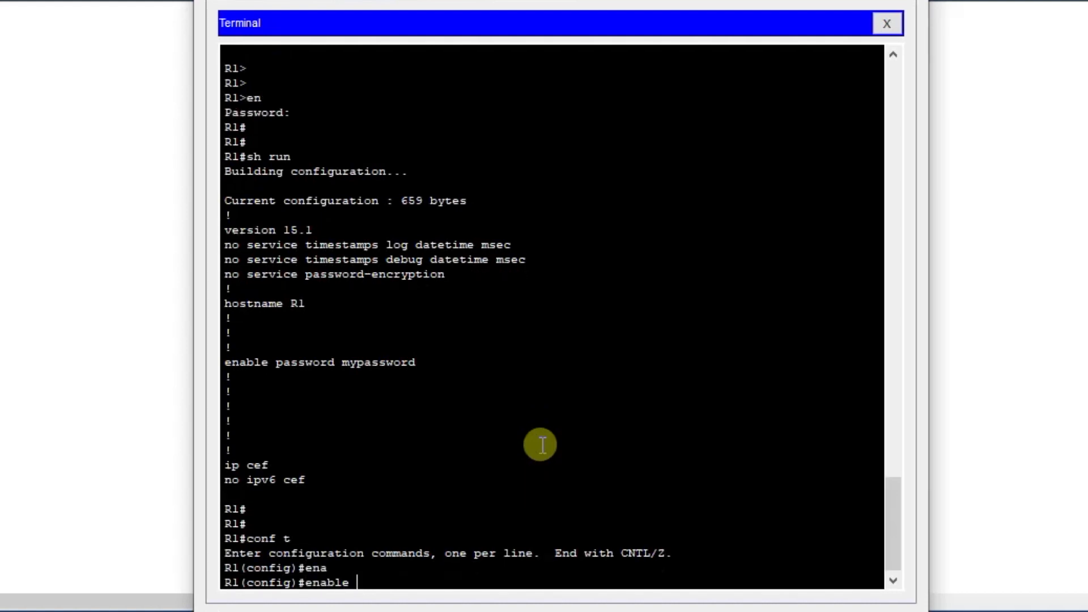
pyautogui.write('secre')
pyautogui.press('Tab')
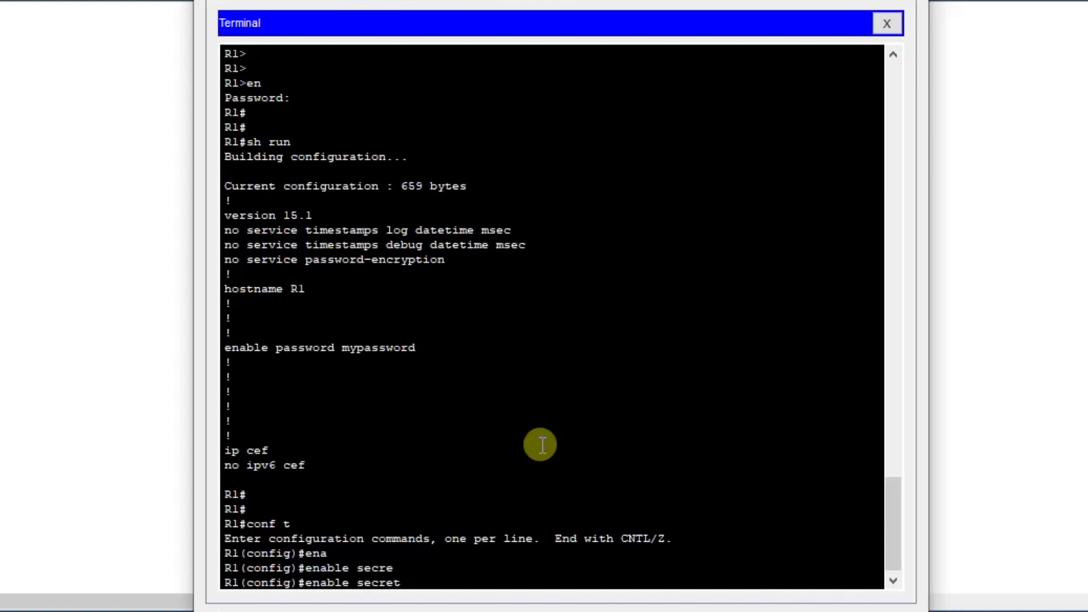
pyautogui.write('mysecret')
pyautogui.press('Return')
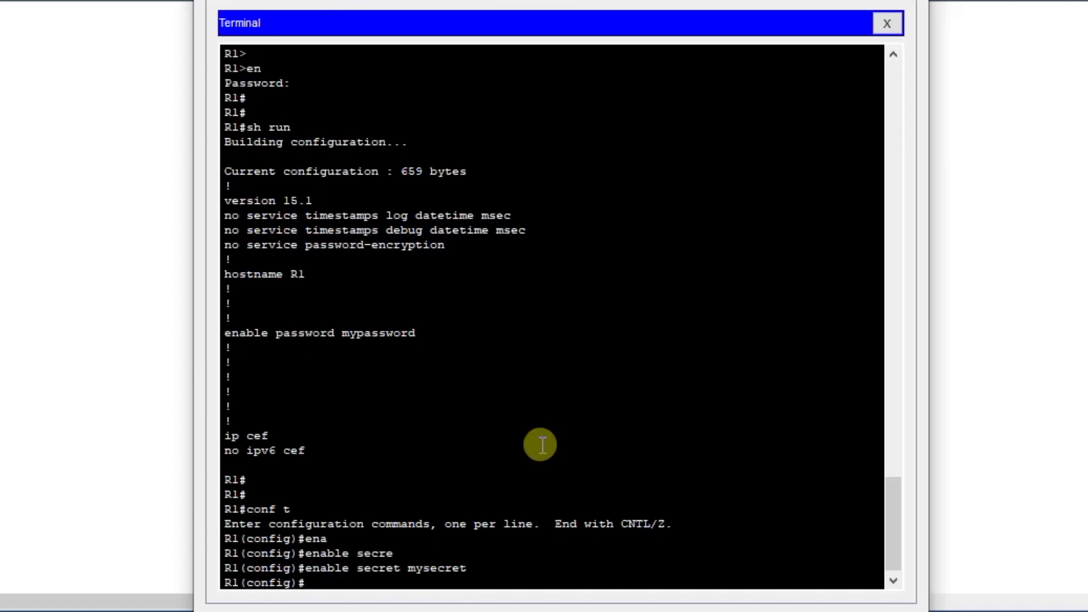
# Exit global configuration and privileged mode, and start a new console session up to its password prompt.
pyautogui.write('exit')
pyautogui.press('Return')
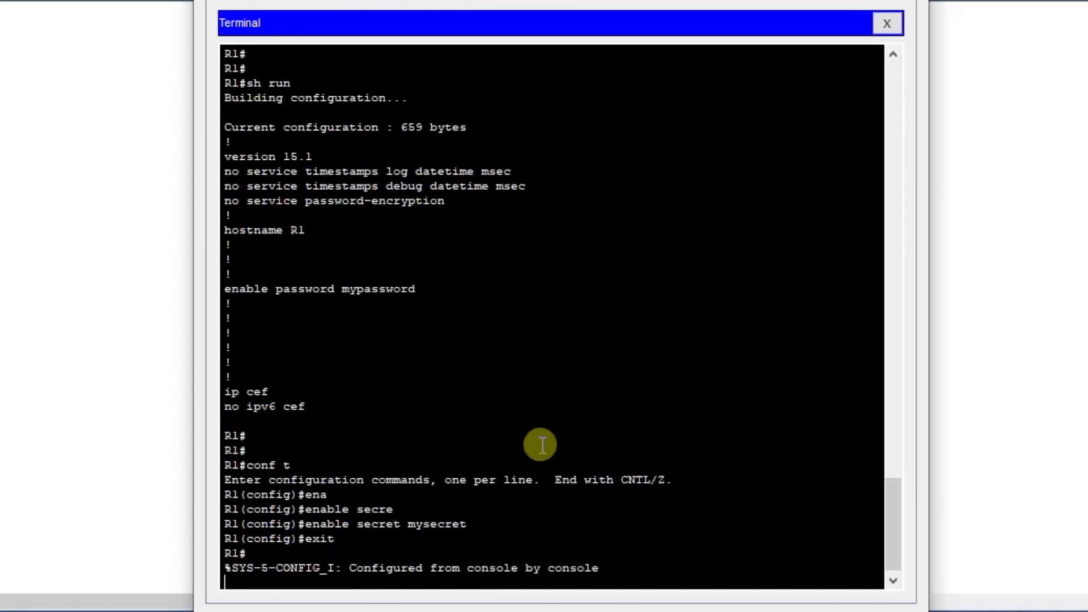
pyautogui.press('Return')
pyautogui.write('exit')
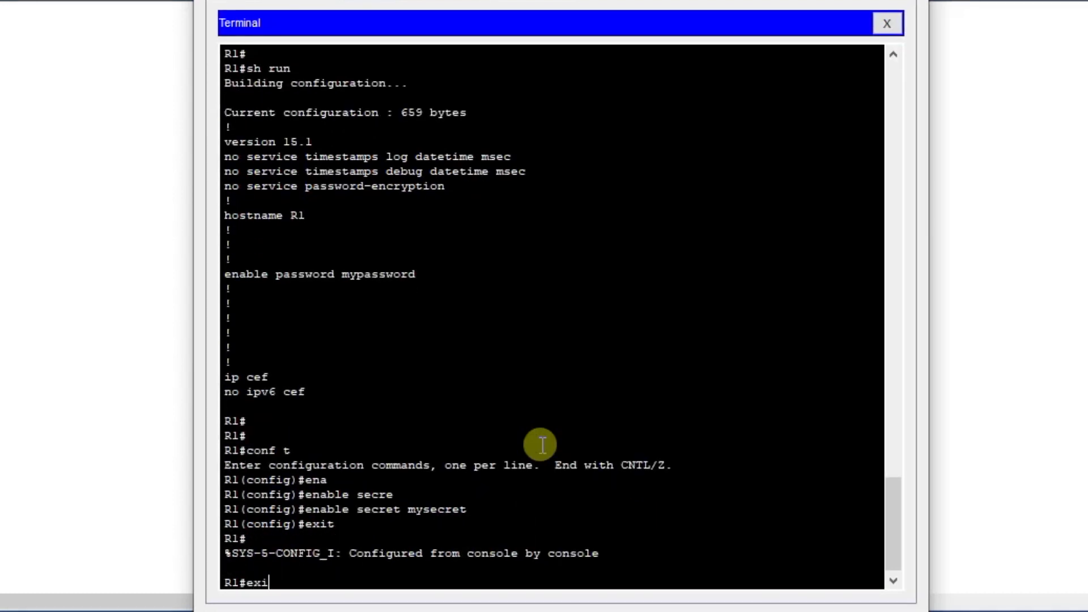
pyautogui.press('Return')
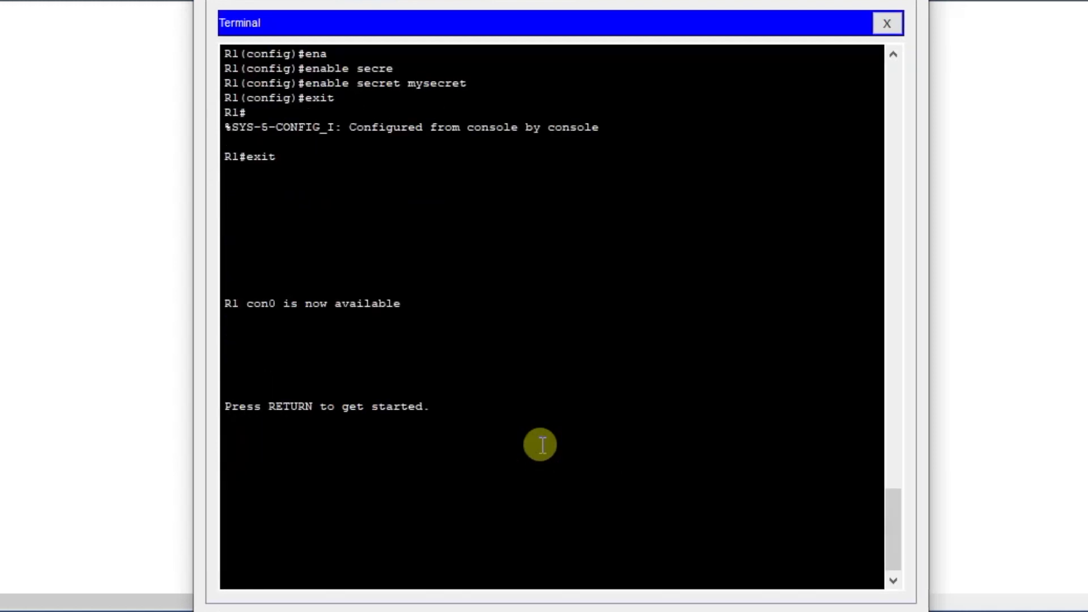
pyautogui.press('Return')
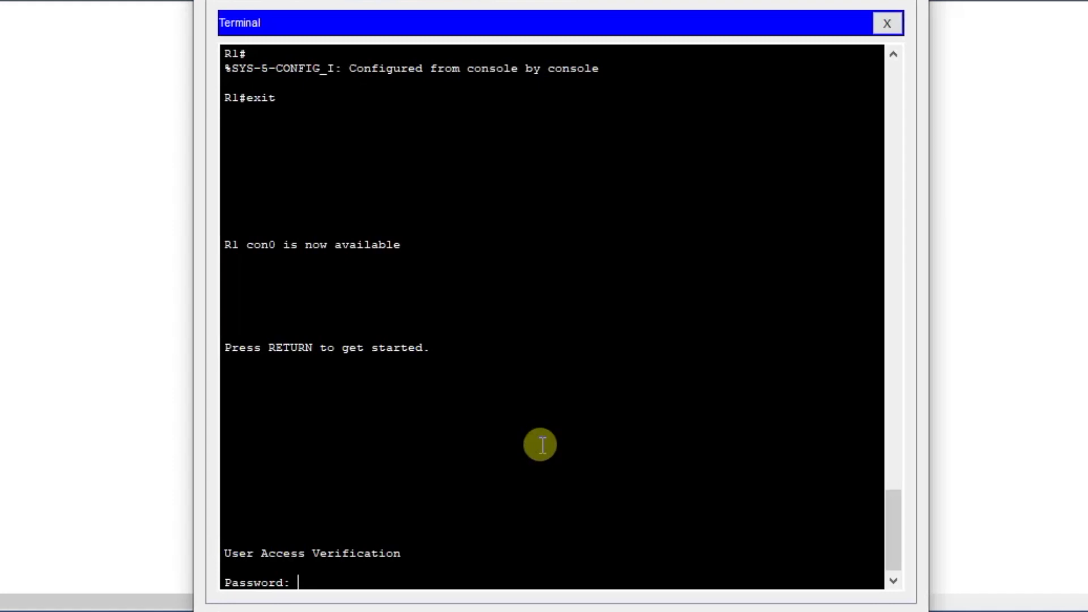
# Sign in with the console password, and enter privileged mode with en and the enable secret password.
pyautogui.press('Return')
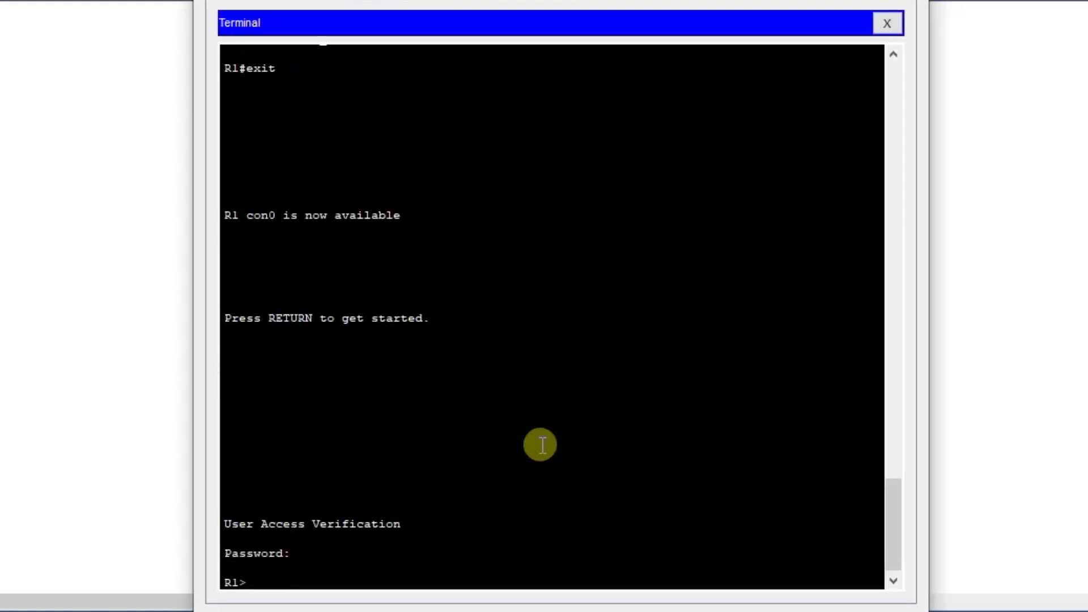
pyautogui.press('Return')
pyautogui.press('Return')
pyautogui.write('en')
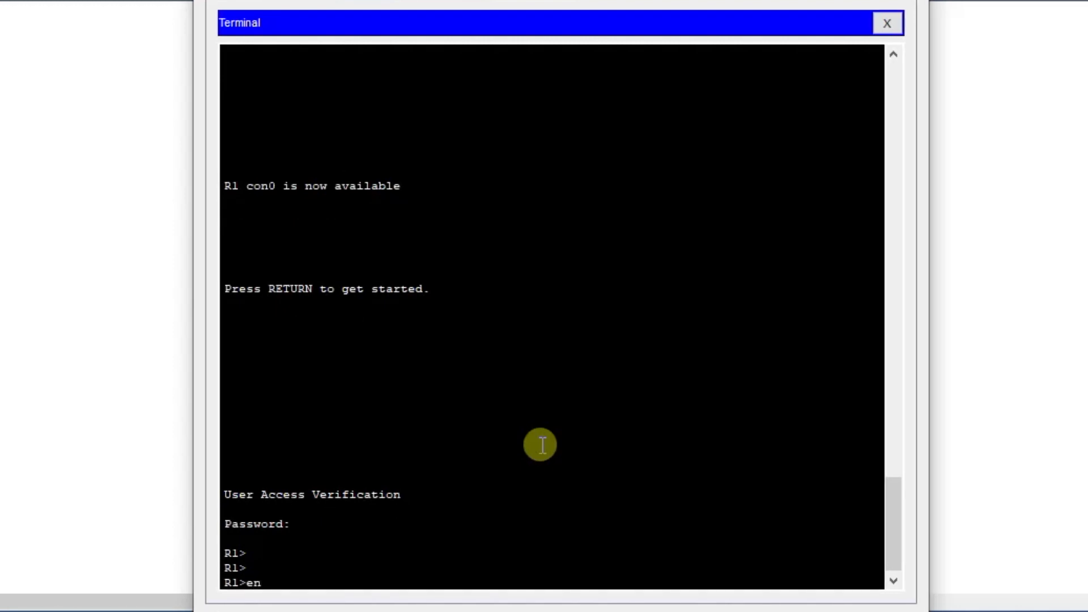
pyautogui.press('Return')
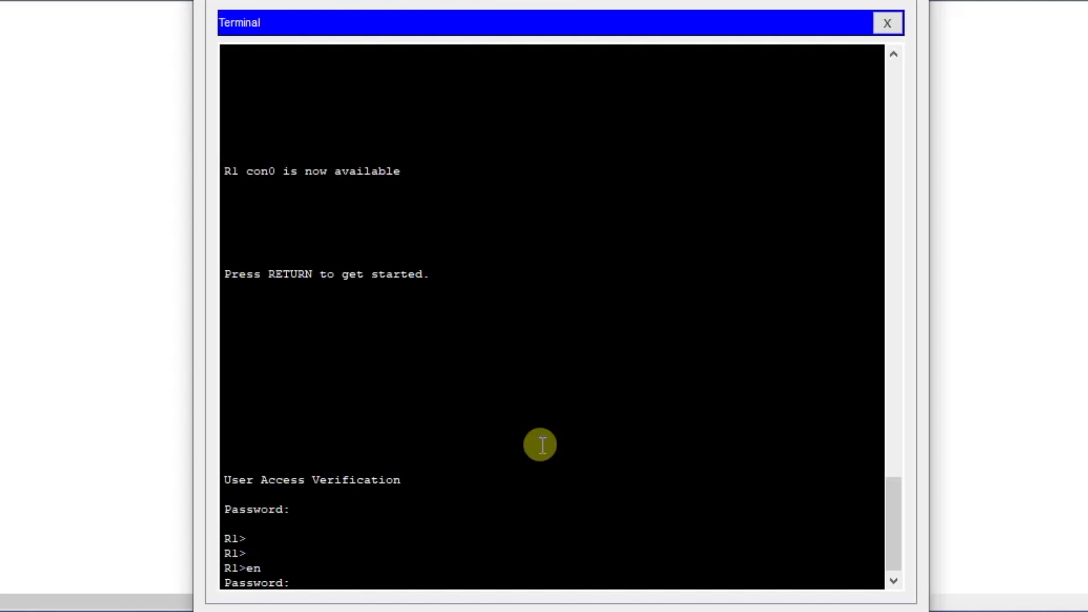
pyautogui.press('Return')
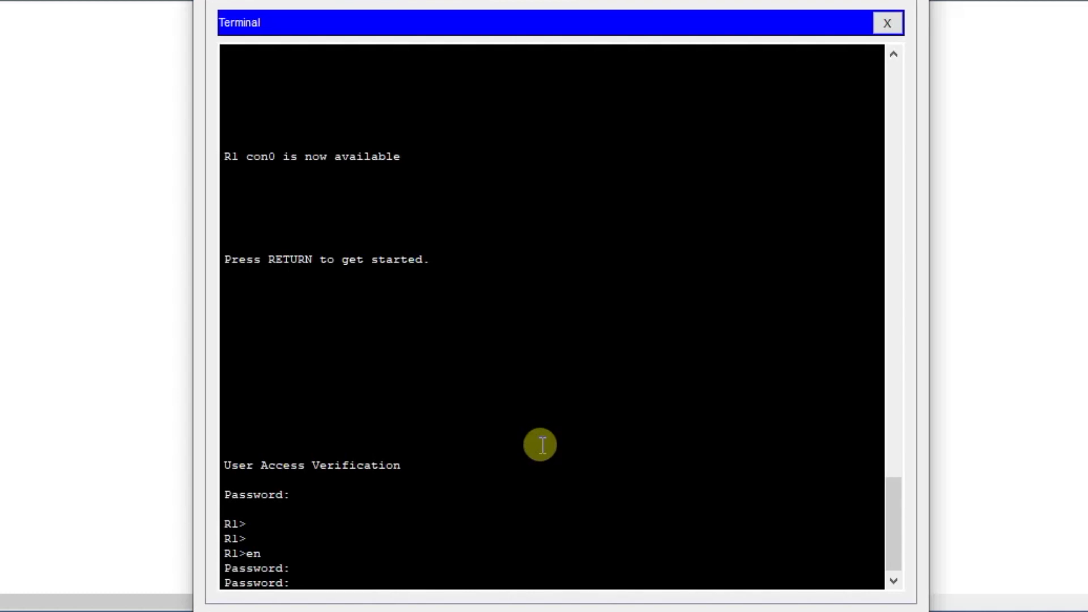
pyautogui.press('Return')
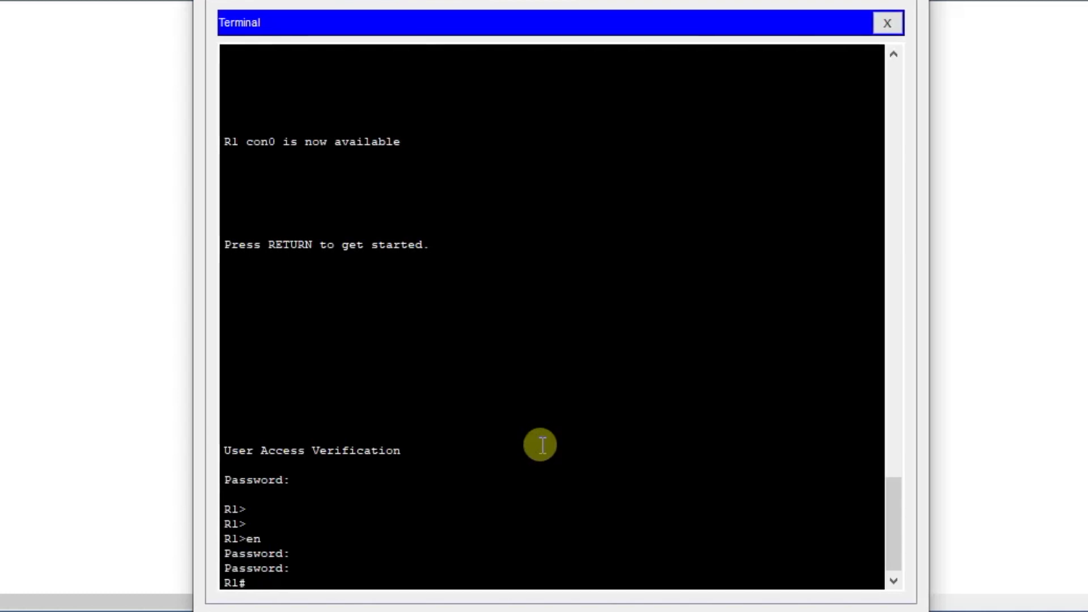
pyautogui.press('Return')
pyautogui.press('Return')
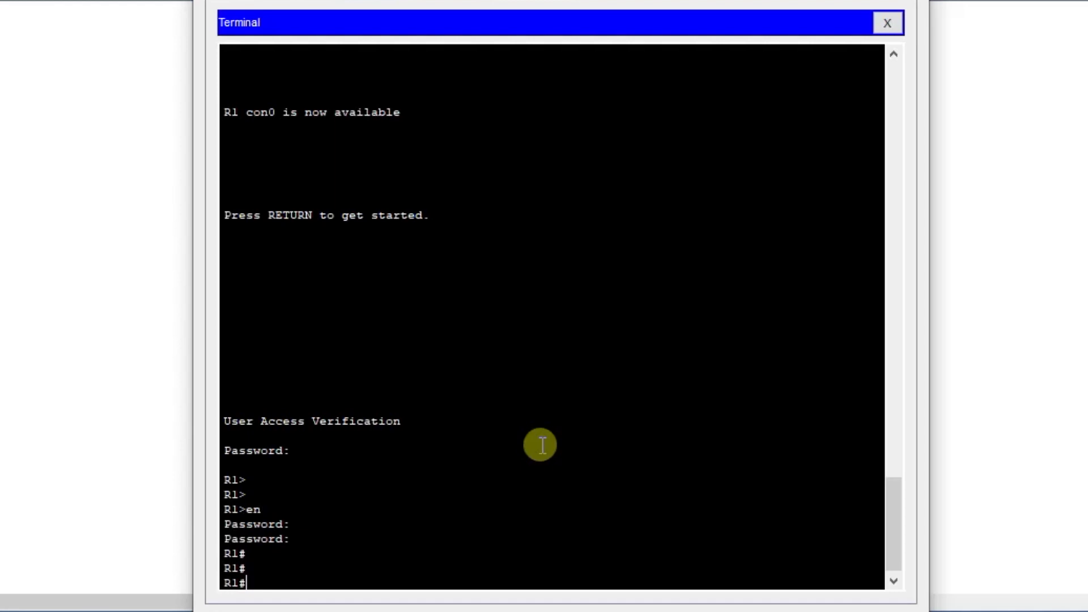
# Display the running configuration with sh run, compare the enable secret and enable password lines, and quit the listing.
pyautogui.write('sh run')
pyautogui.press('Return')
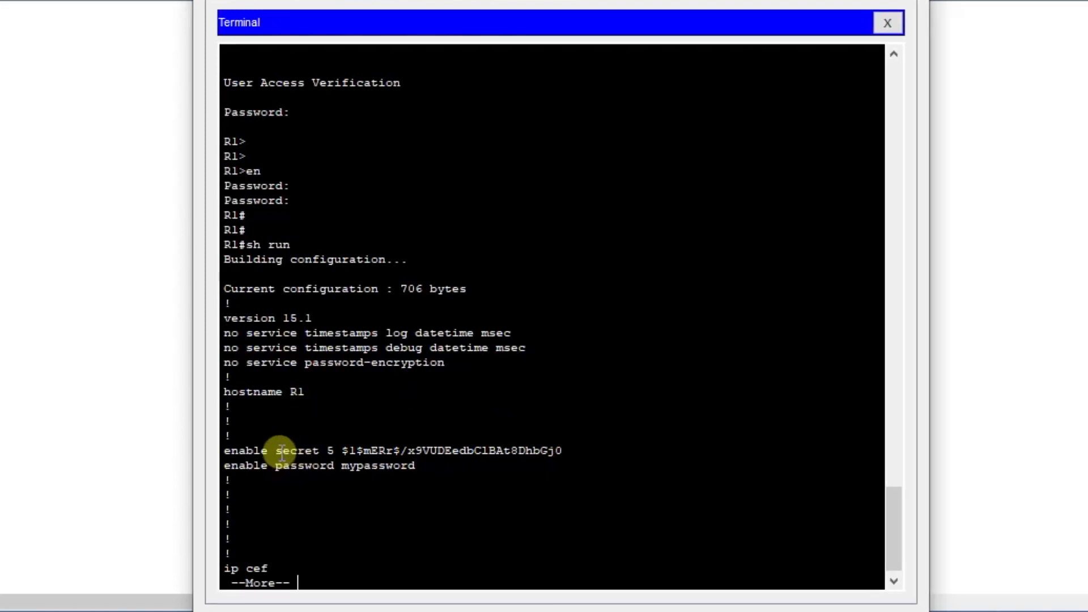
pyautogui.moveTo(275, 452); pyautogui.dragTo(573, 452)
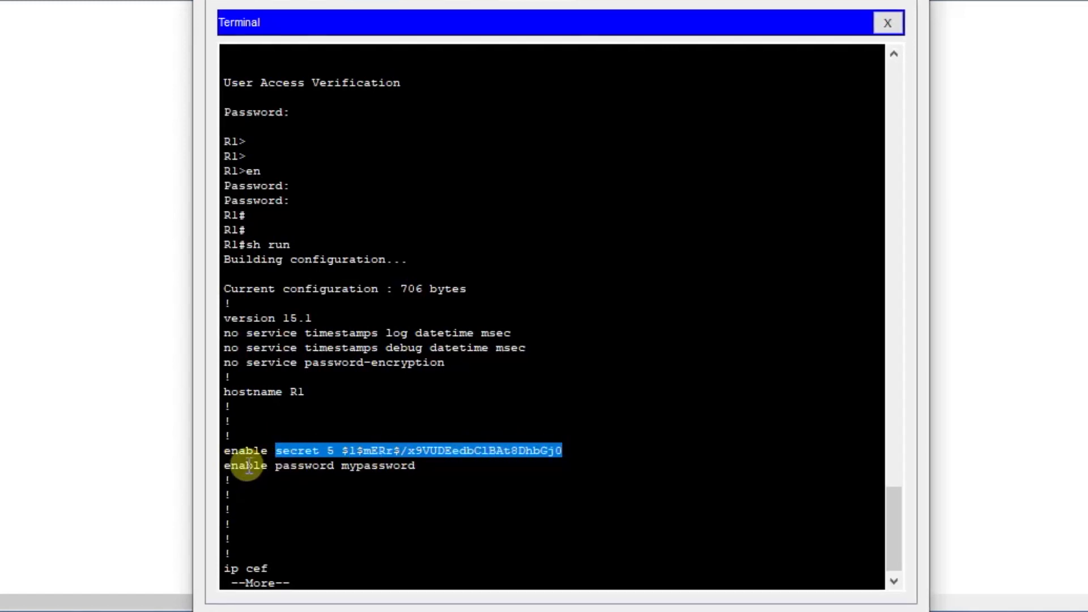
pyautogui.moveTo(248, 466); pyautogui.dragTo(389, 466)
pyautogui.click(381, 466)
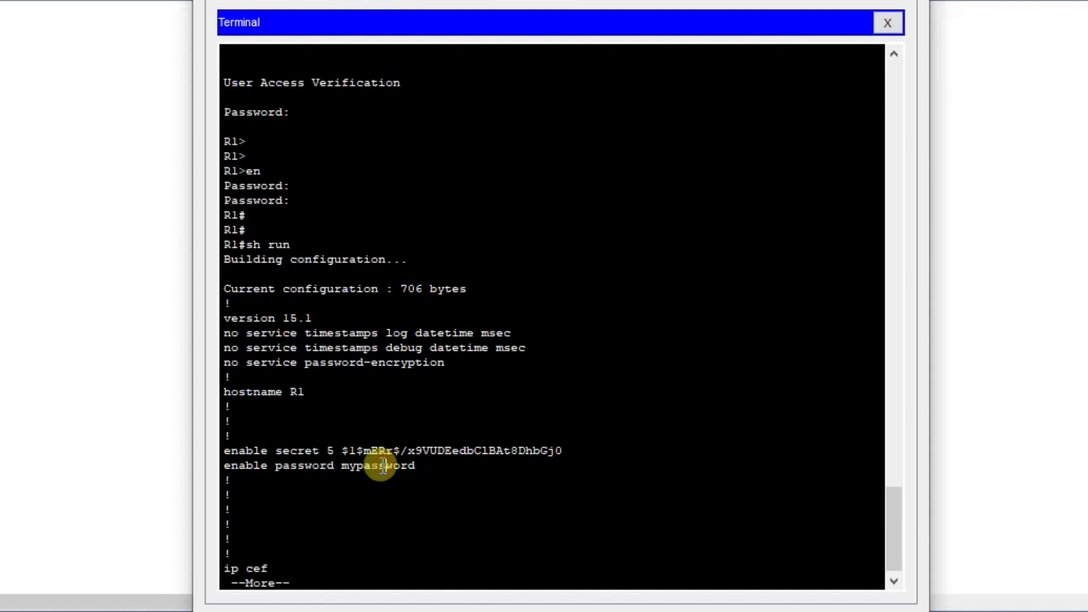
pyautogui.doubleClick(347, 466)
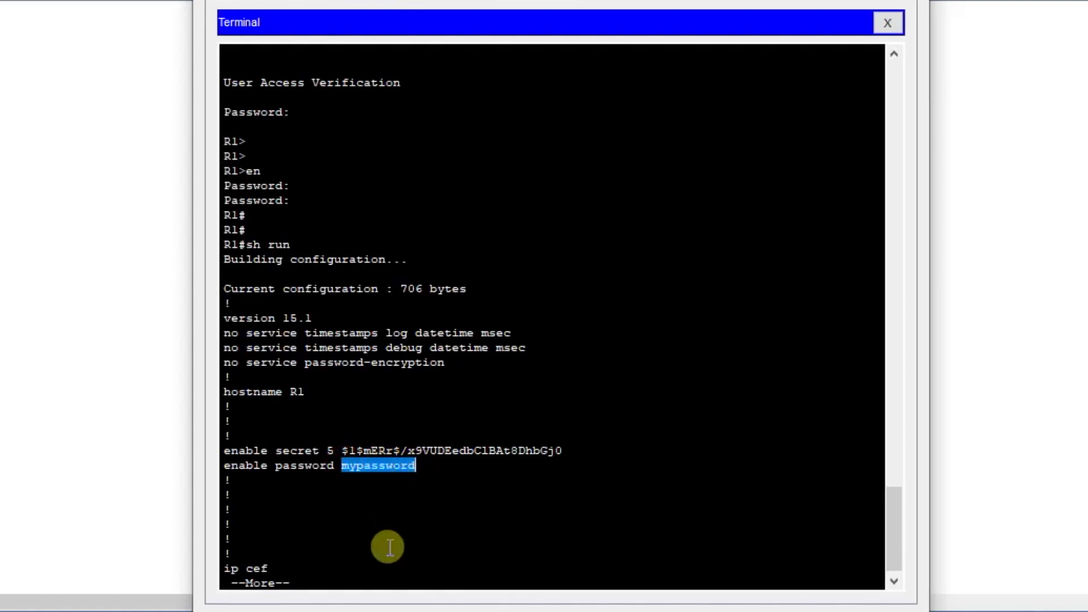
pyautogui.hotkey('ctrl', 'c')
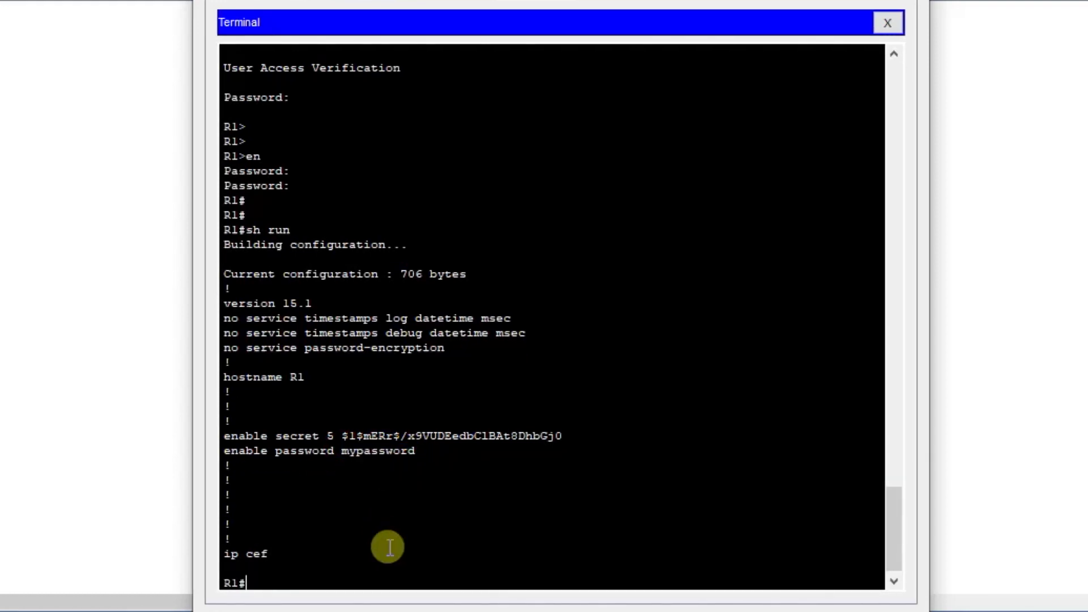
pyautogui.press('Return')
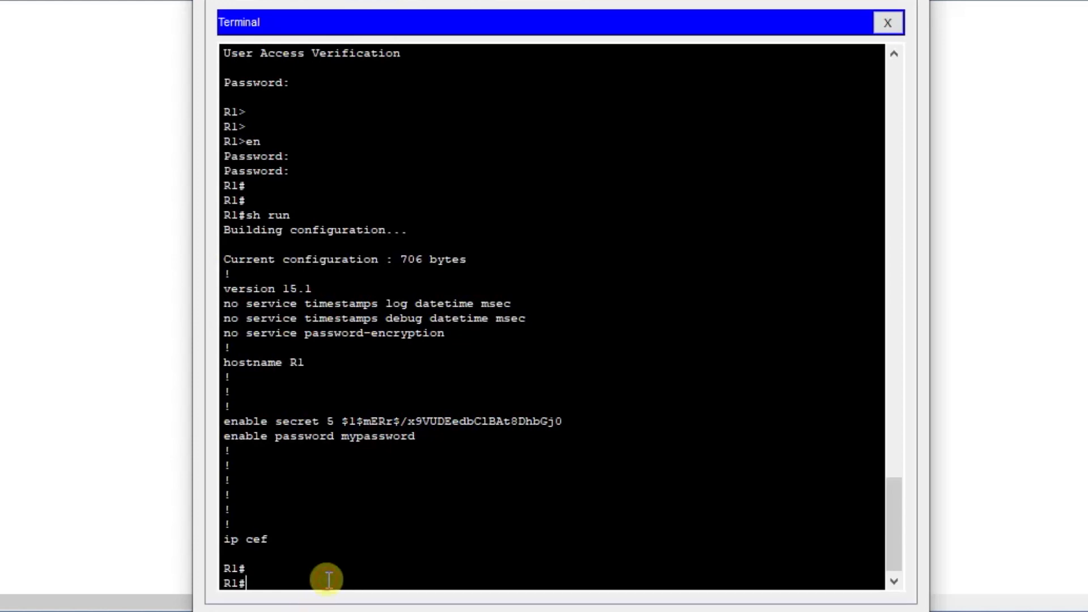
# Enter global configuration mode with conf ter and turn on encryption of stored passwords with service password-encryption.
pyautogui.write('co')
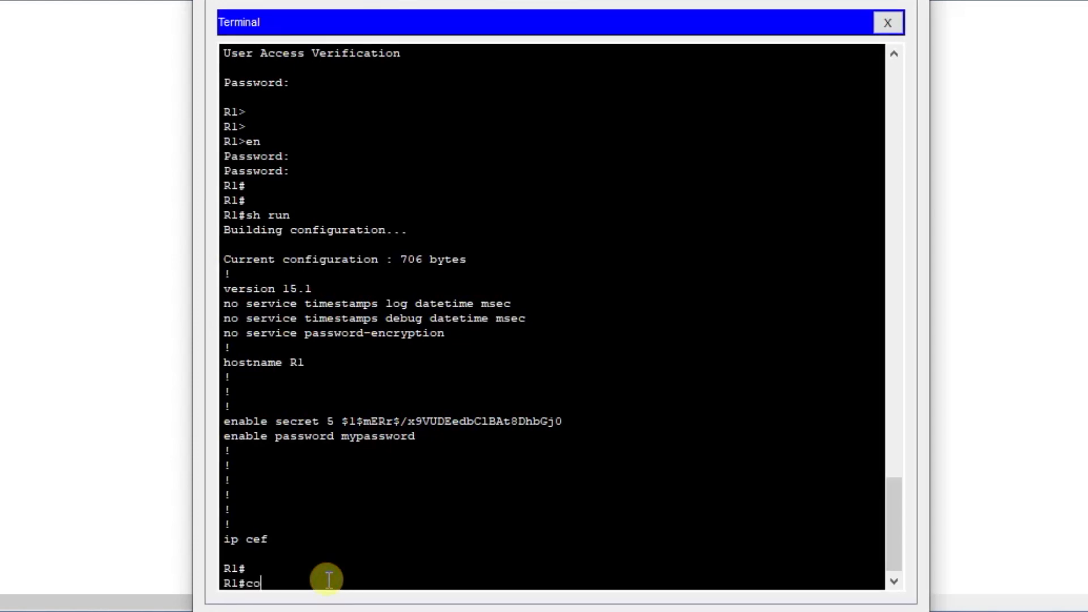
pyautogui.write('nf ter')
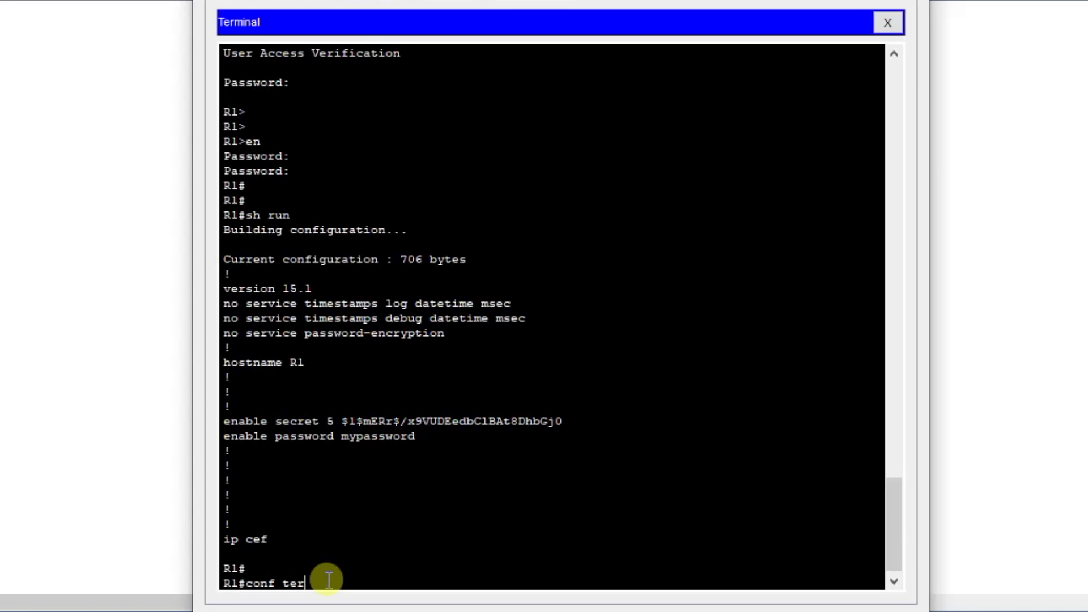
pyautogui.press('Return')
pyautogui.press('Return')
pyautogui.press('Return')
pyautogui.write('servi')
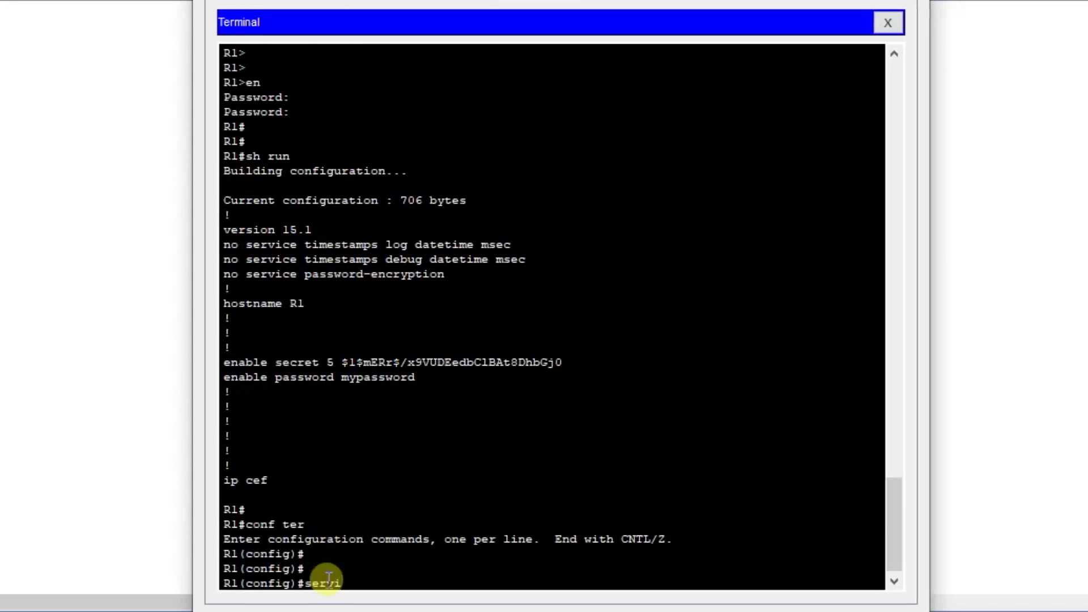
pyautogui.press('Tab')
pyautogui.write('pass')
pyautogui.press('Tab')
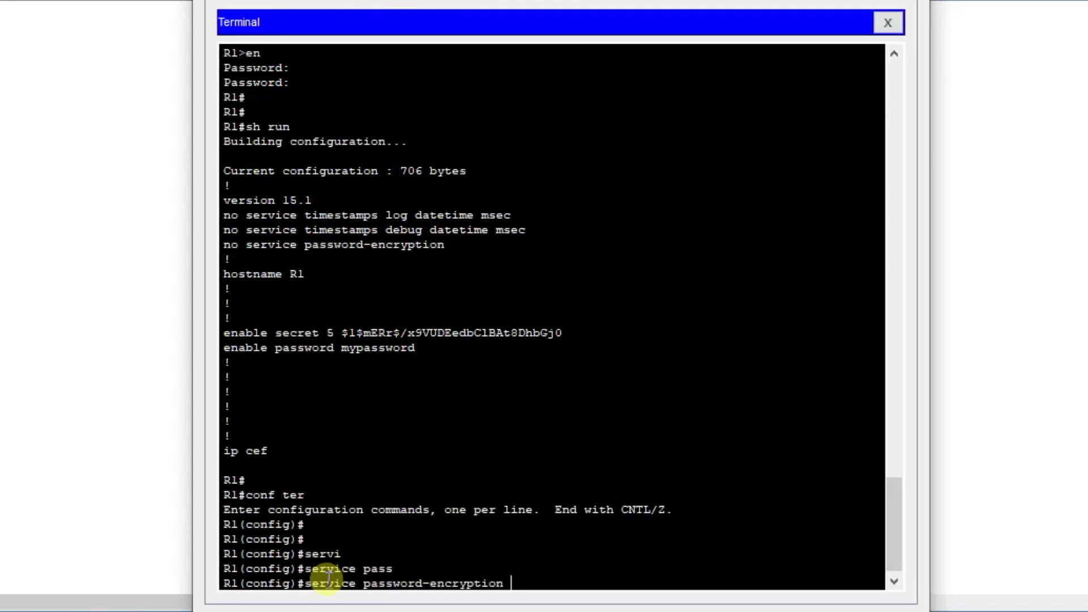
pyautogui.press('Return')
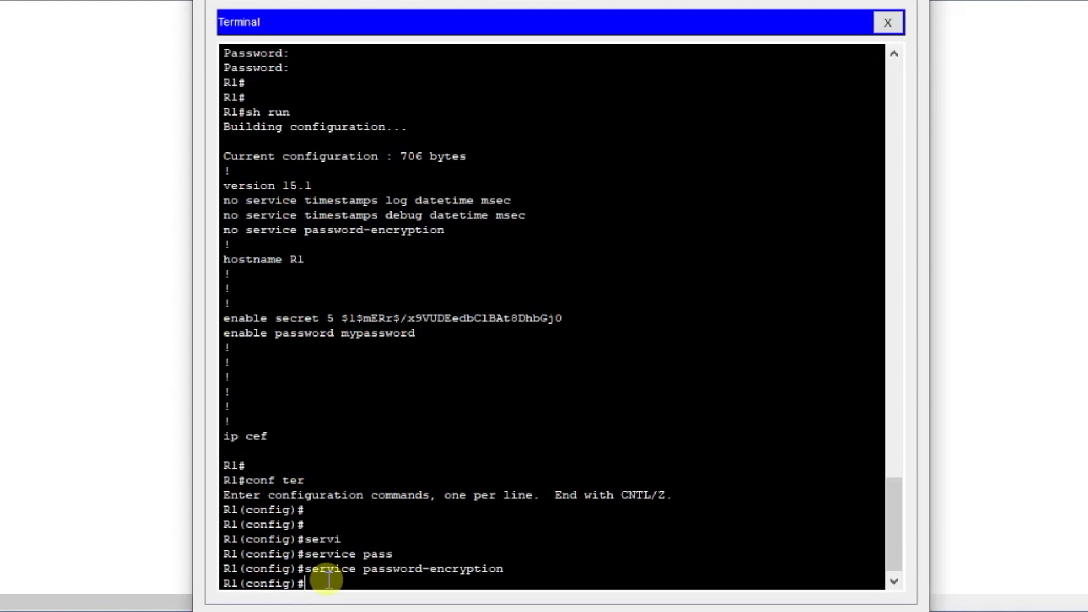
# Leave global configuration mode and display the running configuration with sh run to check the enable password line.
pyautogui.write('exit')
pyautogui.press('Return')
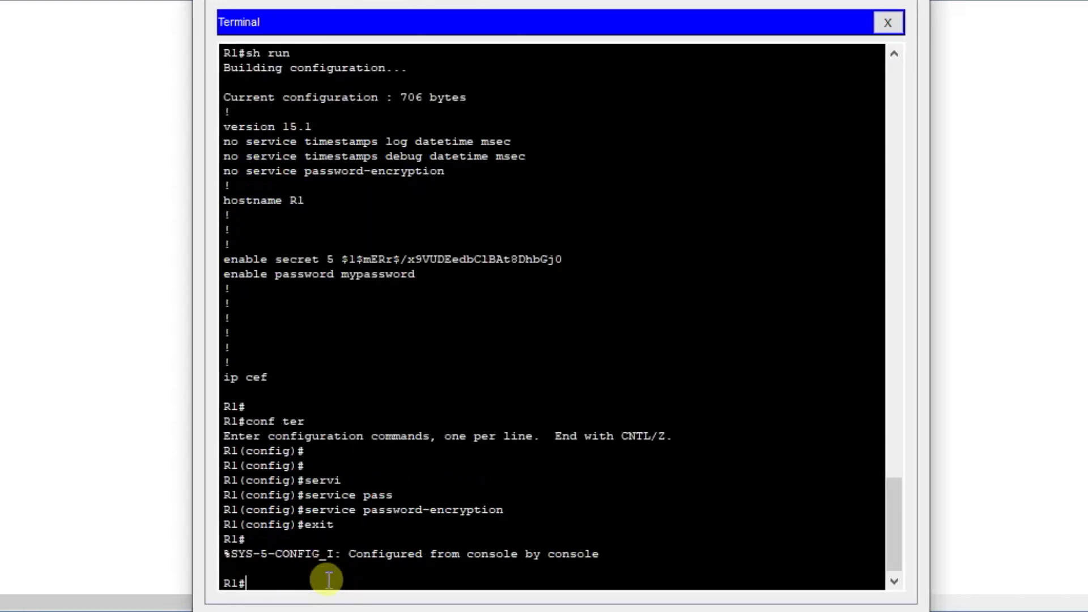
pyautogui.write('sh run')
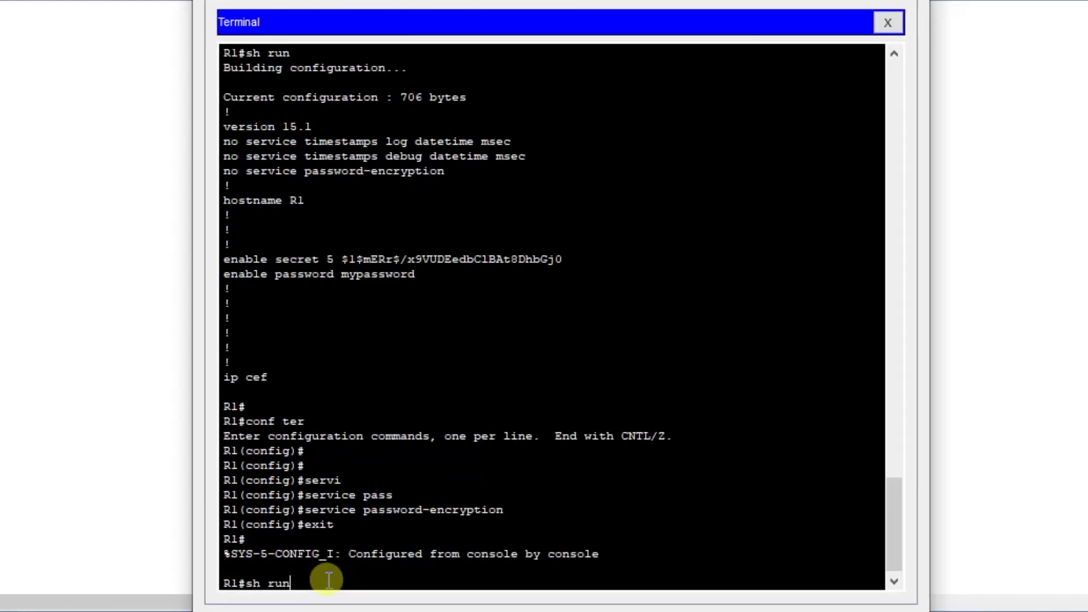
pyautogui.press('Return')
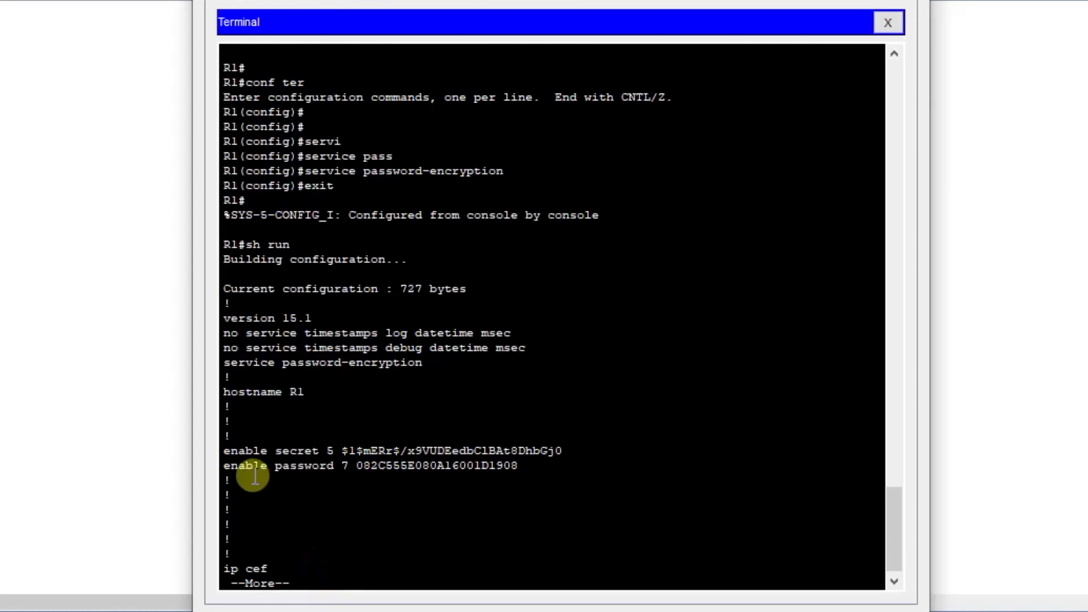
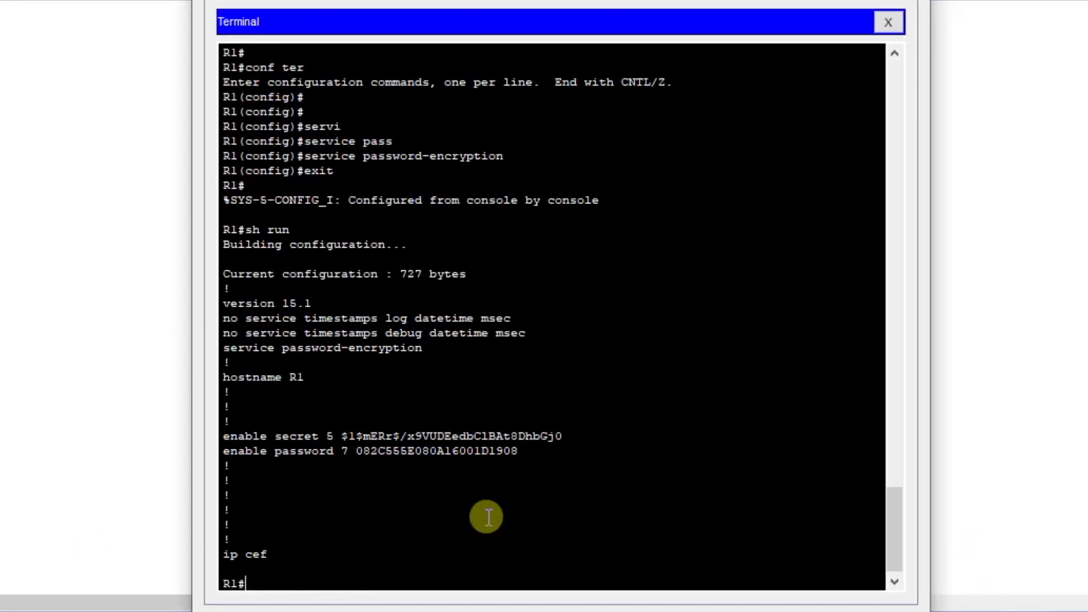
# Enter global configuration mode with conf t and set the banner motd to "Unauthorized access is strictly prohibited", using $ as the delimiter.
pyautogui.write('conf t')
pyautogui.press('Return')
pyautogui.press('Return')
pyautogui.press('Return')
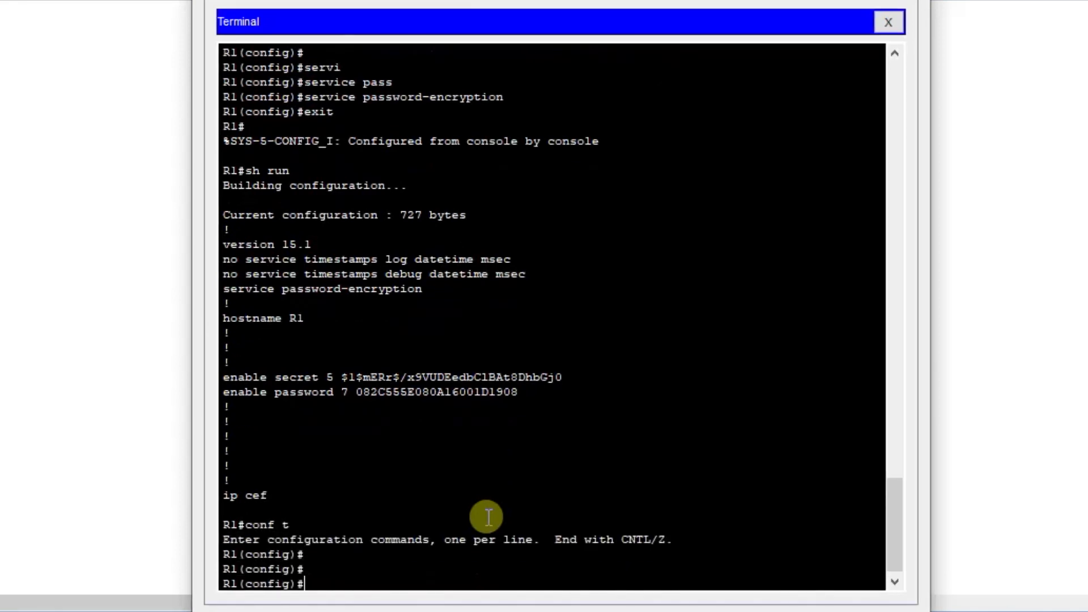
pyautogui.write('banne')
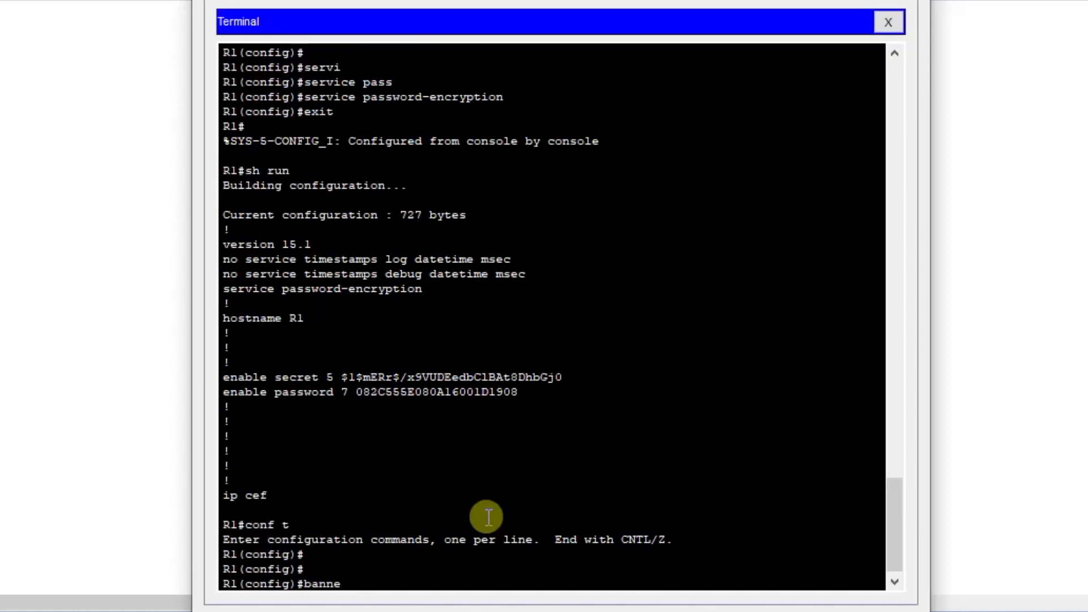
pyautogui.press('Tab')
pyautogui.write('mot')
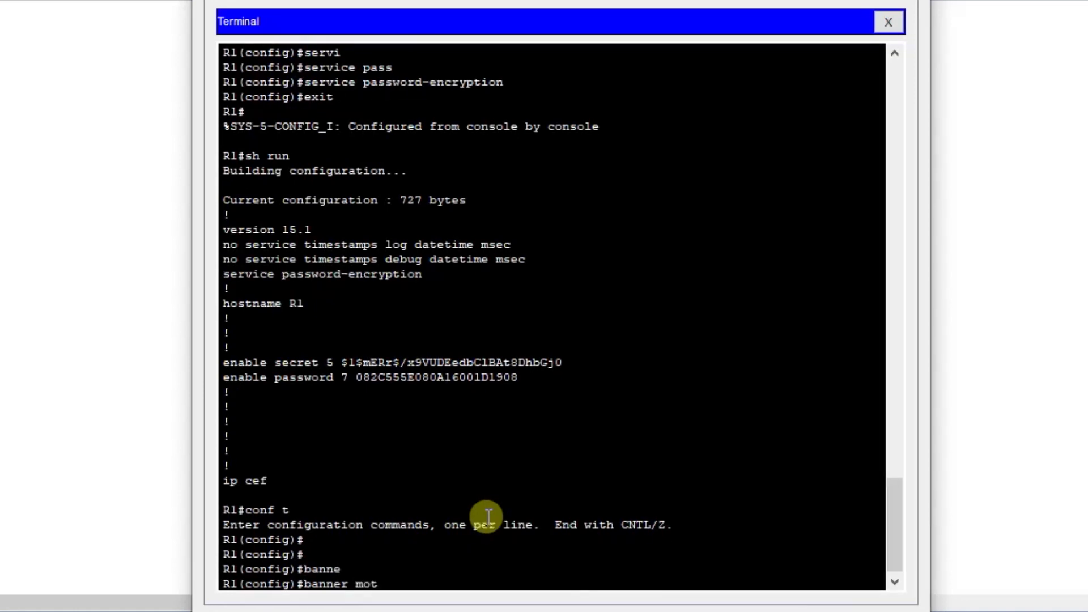
pyautogui.write('d $')
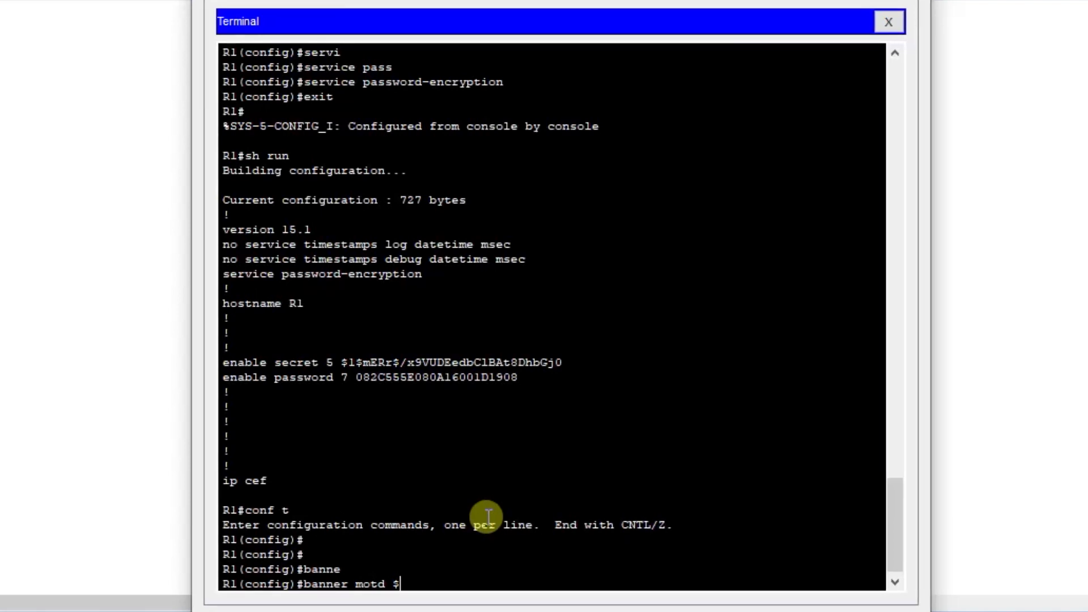
pyautogui.write('Unauthorized')
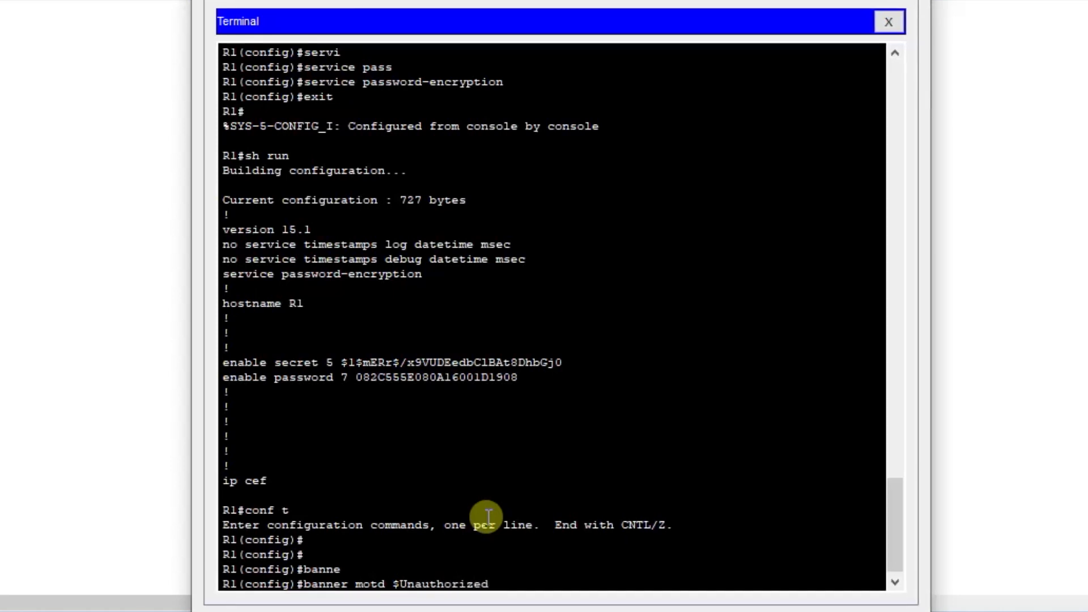
pyautogui.write(' a')
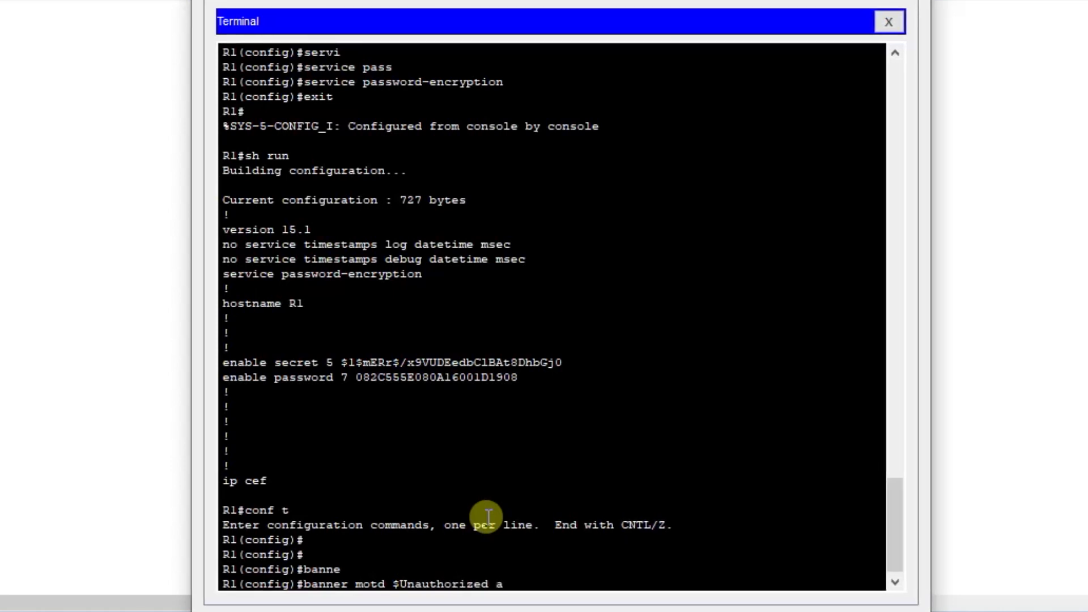
pyautogui.write('ccess is stric')
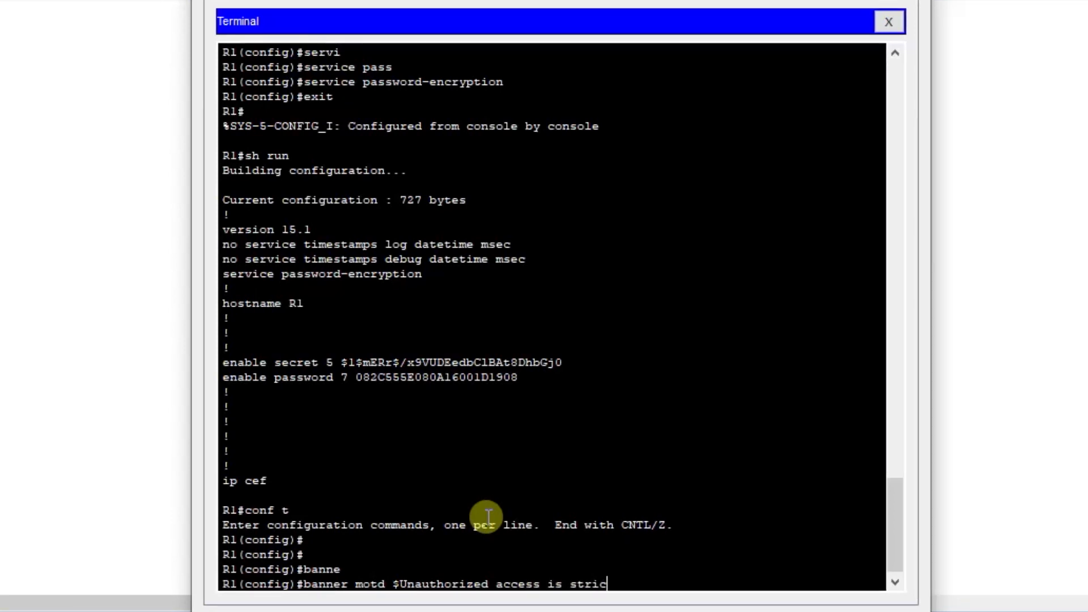
pyautogui.write('tly prohibited')
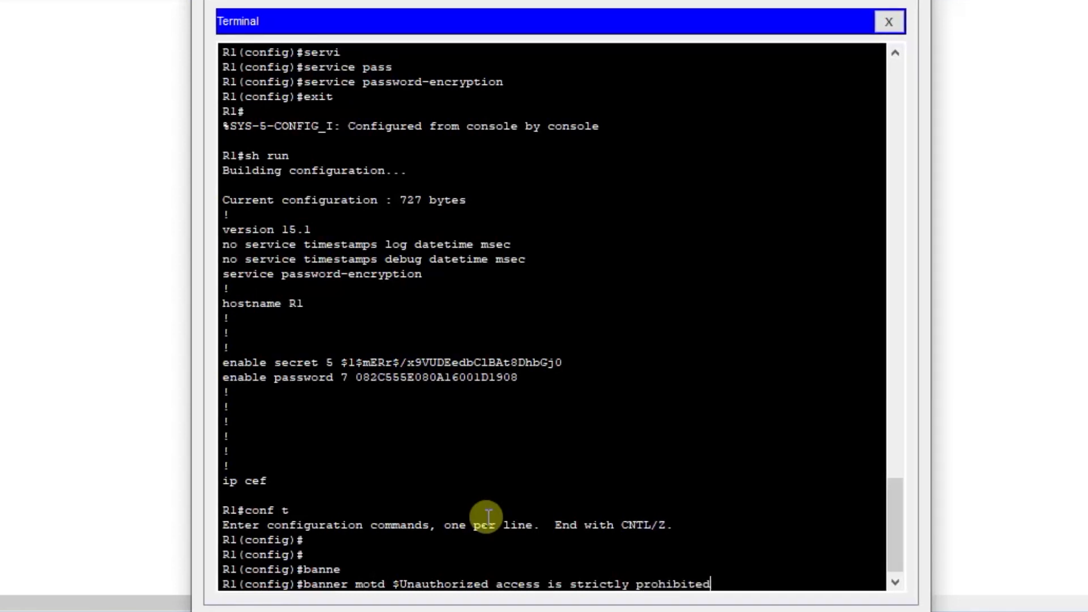
pyautogui.write('$')
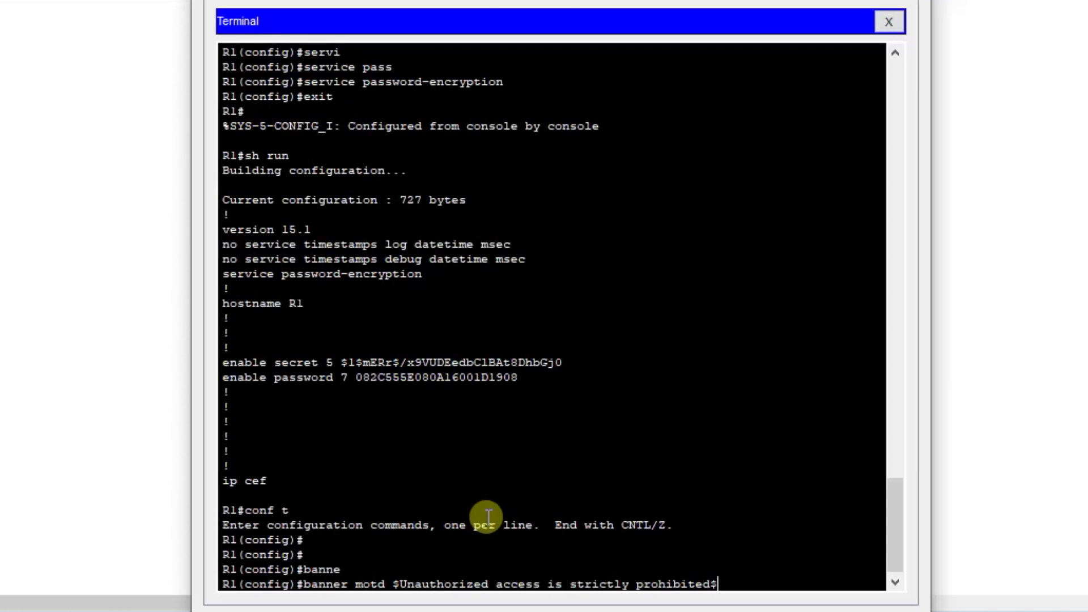
pyautogui.press('Return')
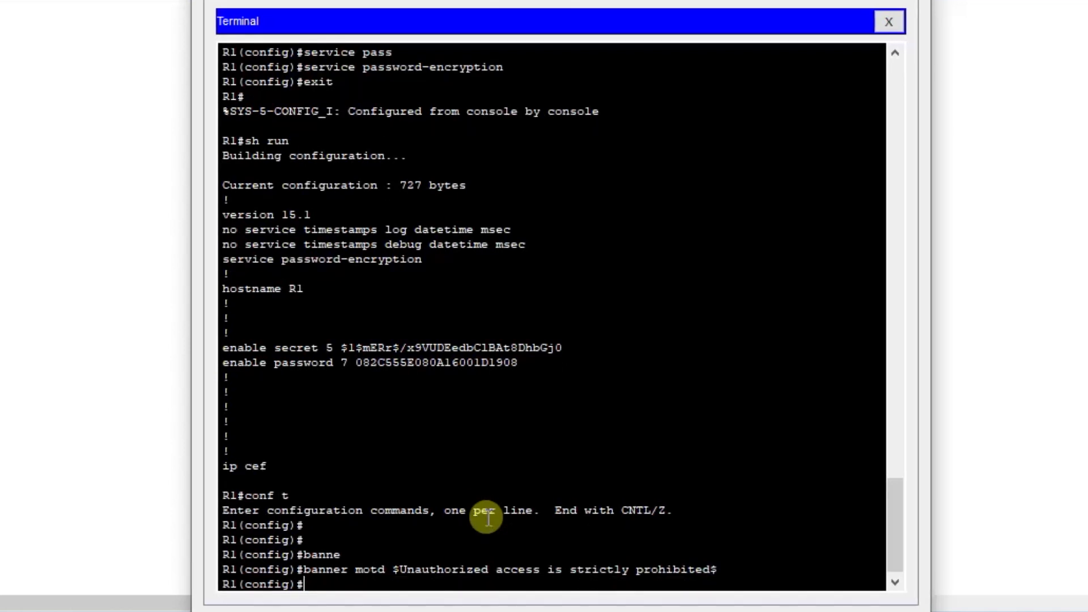
pyautogui.press('Return')
pyautogui.press('Return')
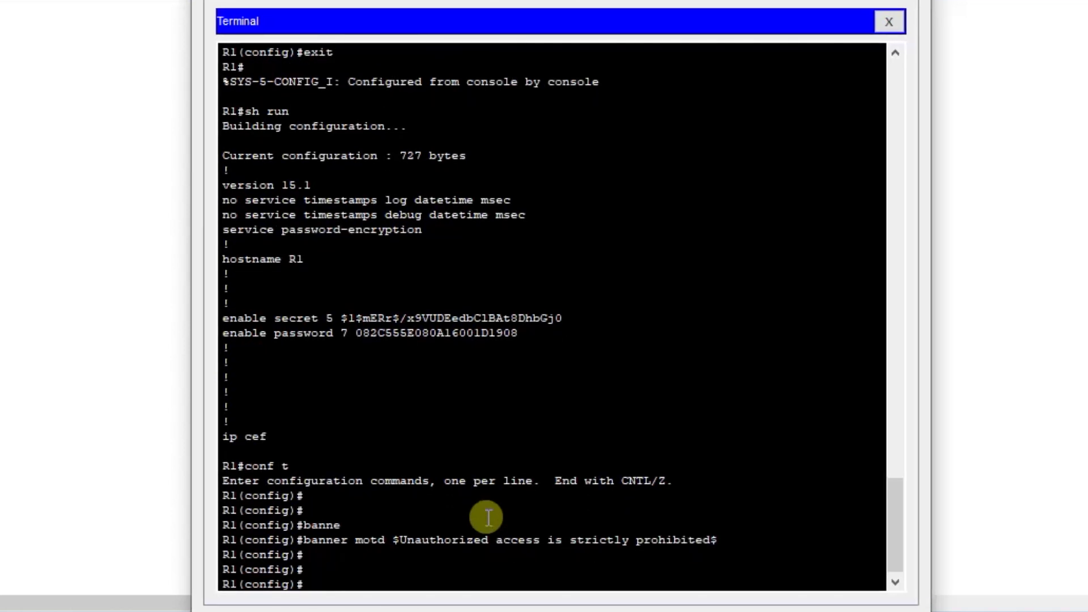
# Leave configuration mode, exit the console session and start it again to check the banner text above the login prompt.
pyautogui.write('exit')
pyautogui.press('Return')
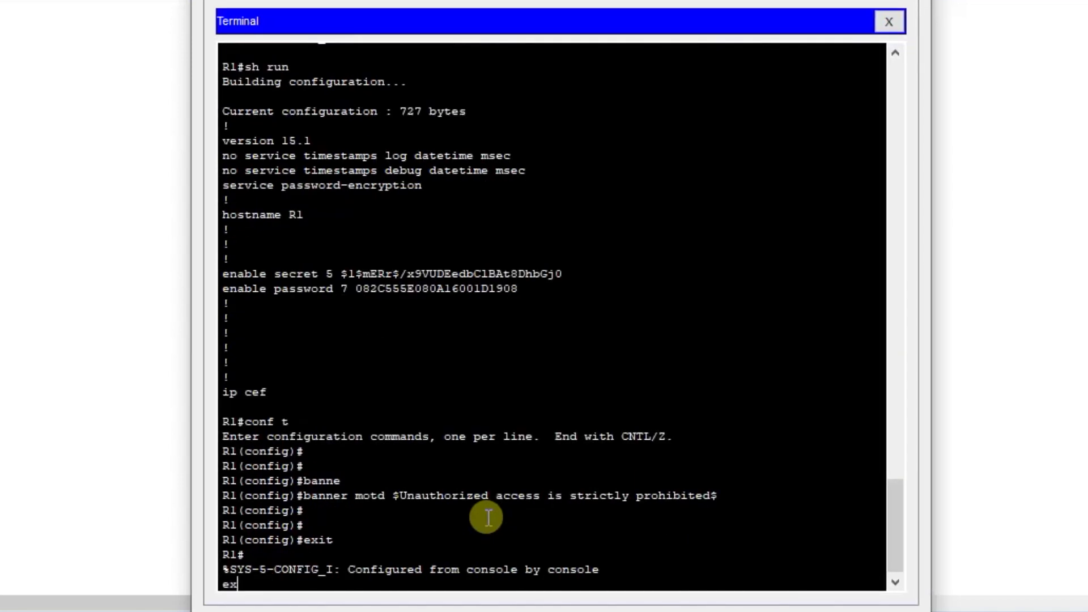
pyautogui.press('Return')
pyautogui.write('exit')
pyautogui.press('Return')
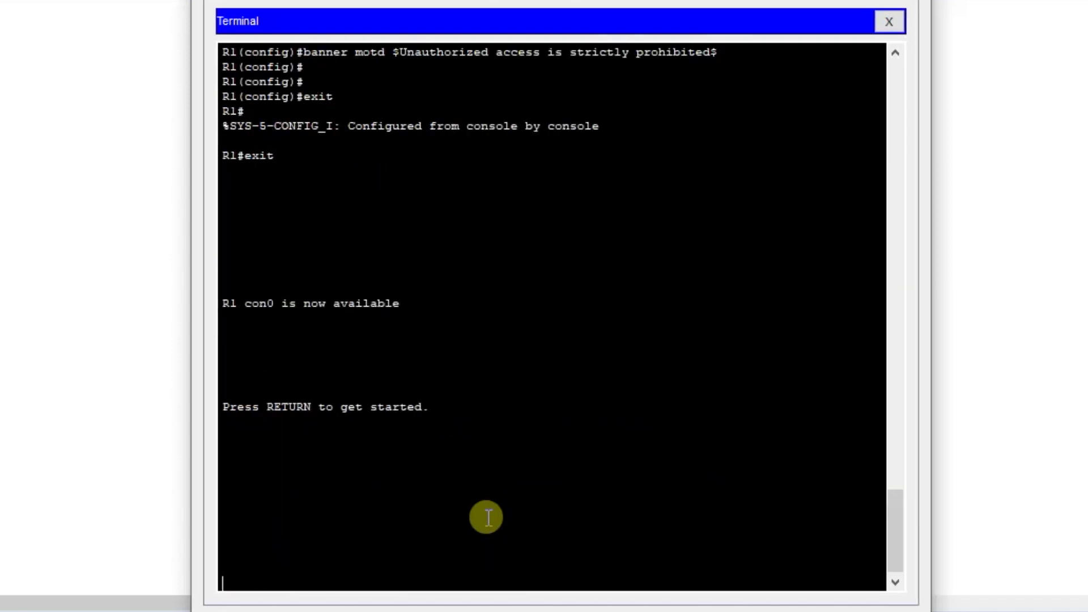
pyautogui.press('Return')
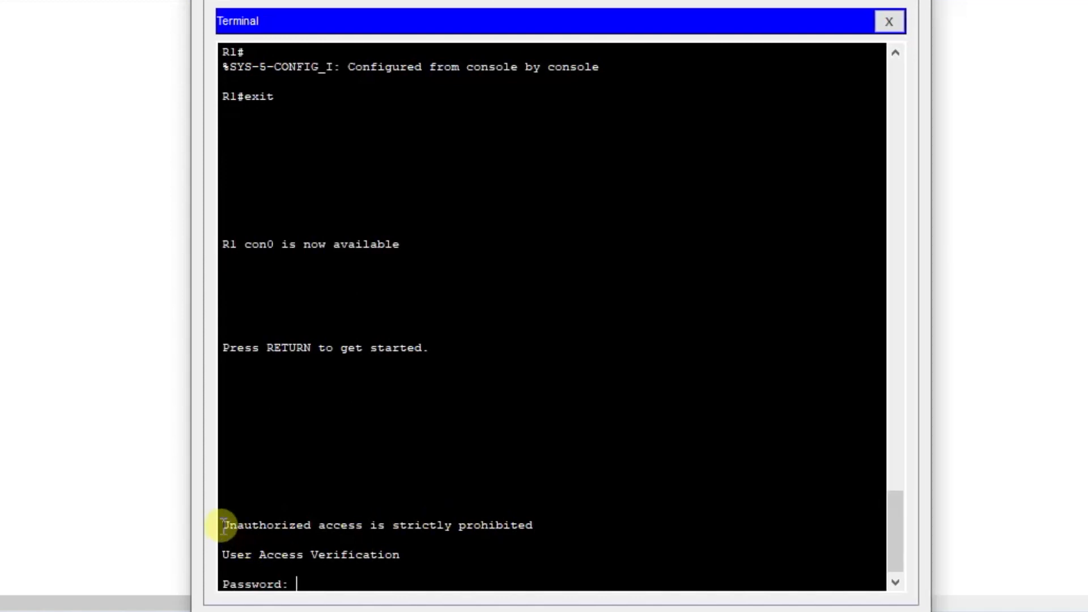
pyautogui.moveTo(220, 525); pyautogui.dragTo(285, 522)
pyautogui.moveTo(382, 521); pyautogui.dragTo(533, 524)
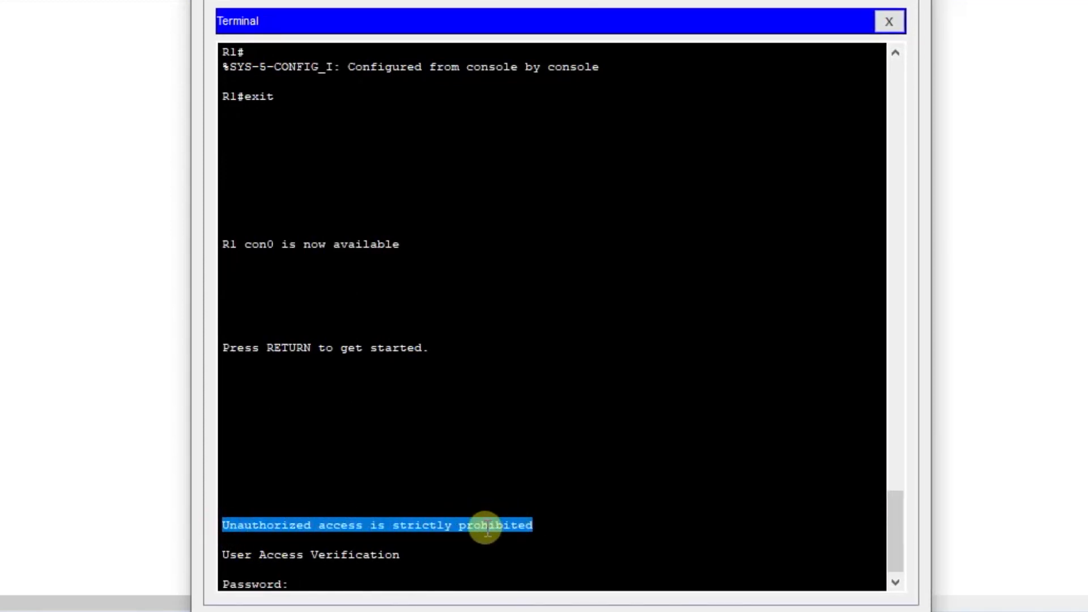
pyautogui.click(402, 573)
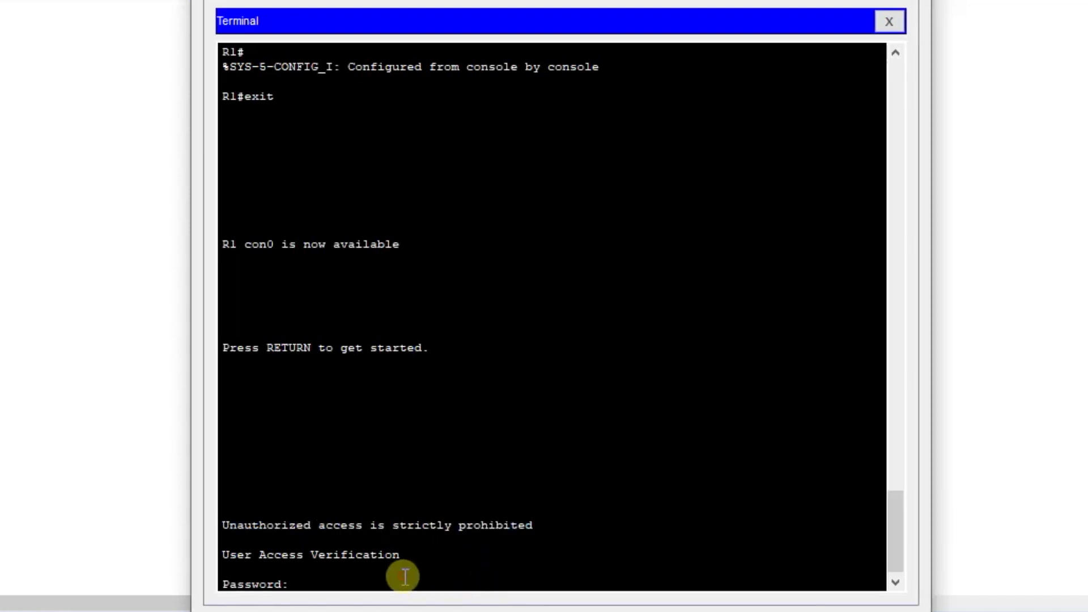
# Sign in with the console password, and enter privileged mode with en and the enable secret password.
pyautogui.press('Return')
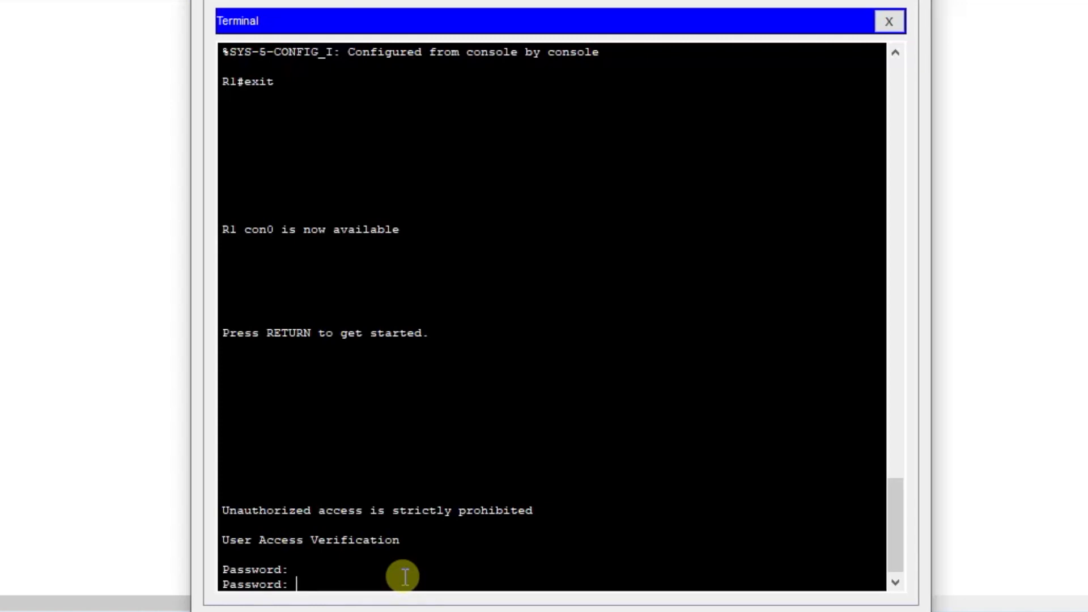
pyautogui.press('Return')
pyautogui.write('en')
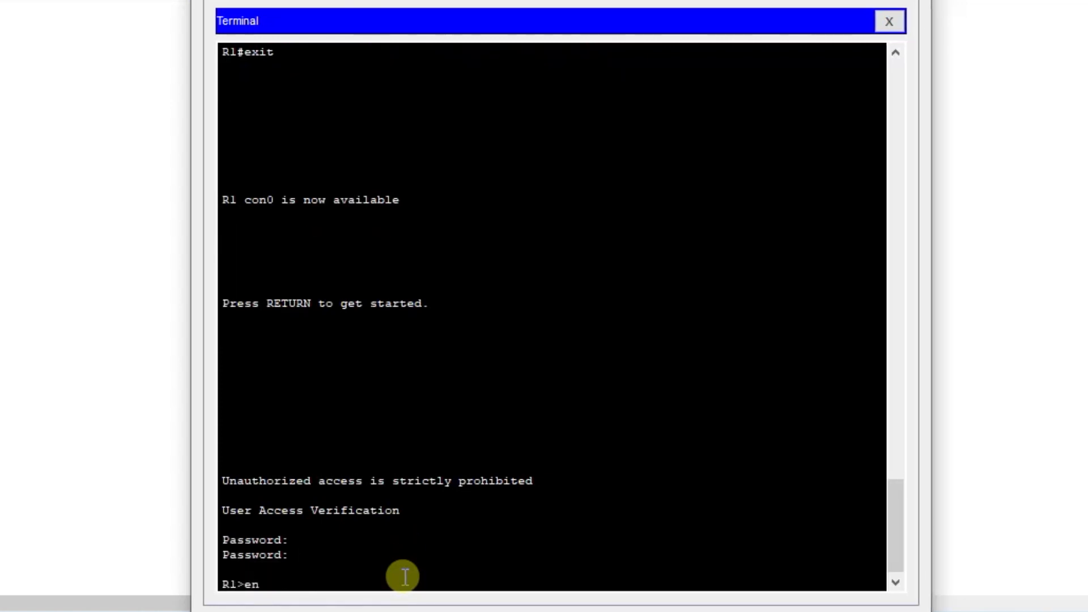
pyautogui.press('Return')
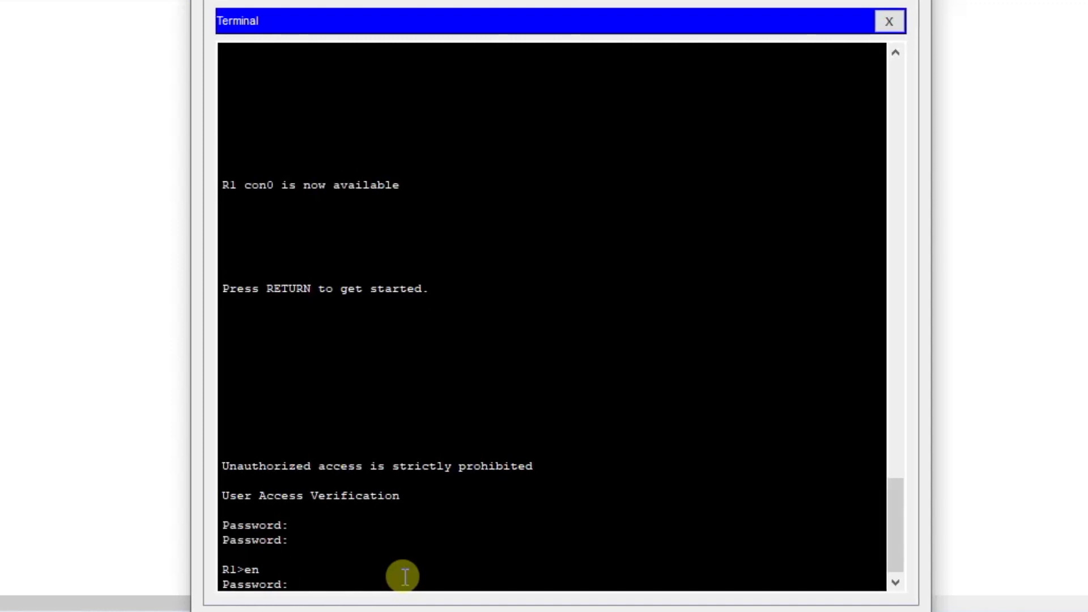
pyautogui.press('Return')
pyautogui.press('Return')
pyautogui.press('Return')
pyautogui.press('Return')
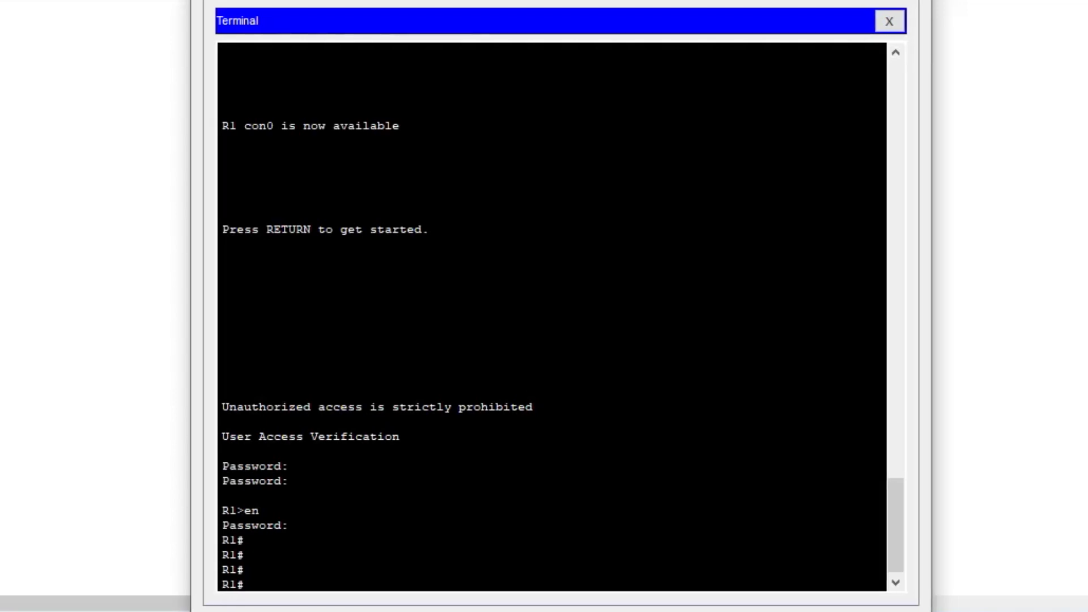
# Display the running configuration with sh running-config, page further through it, and quit the listing.
pyautogui.write('h run')
pyautogui.press('Tab')
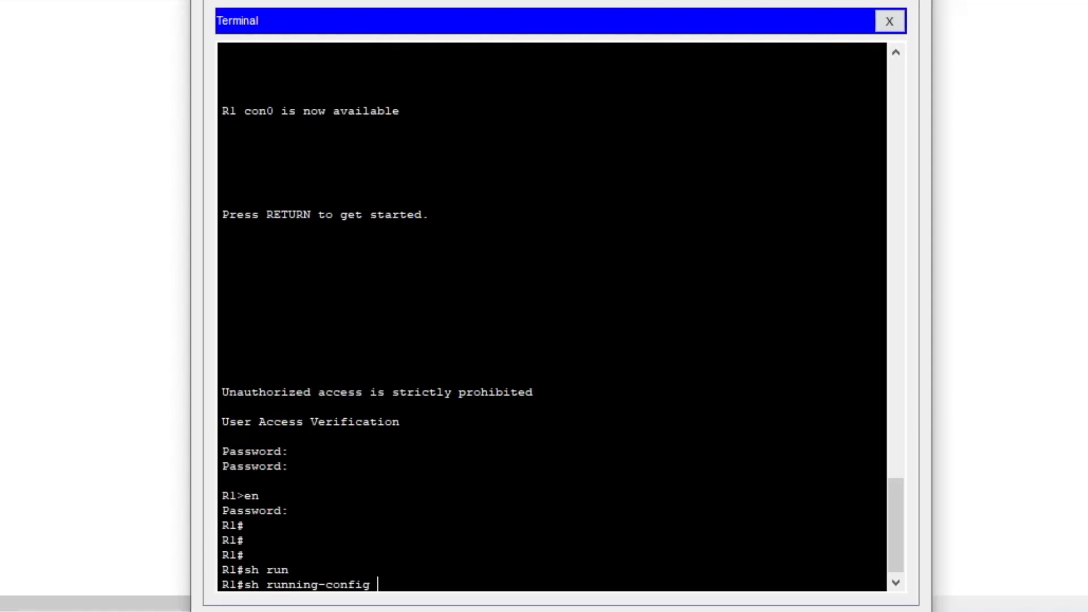
pyautogui.press('Return')
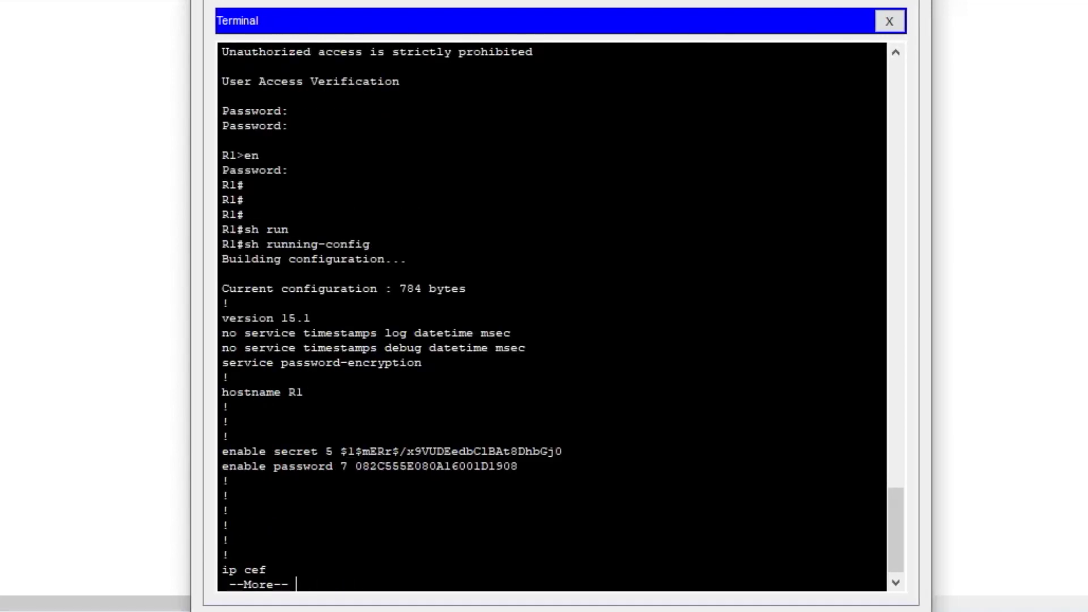
pyautogui.press('space')
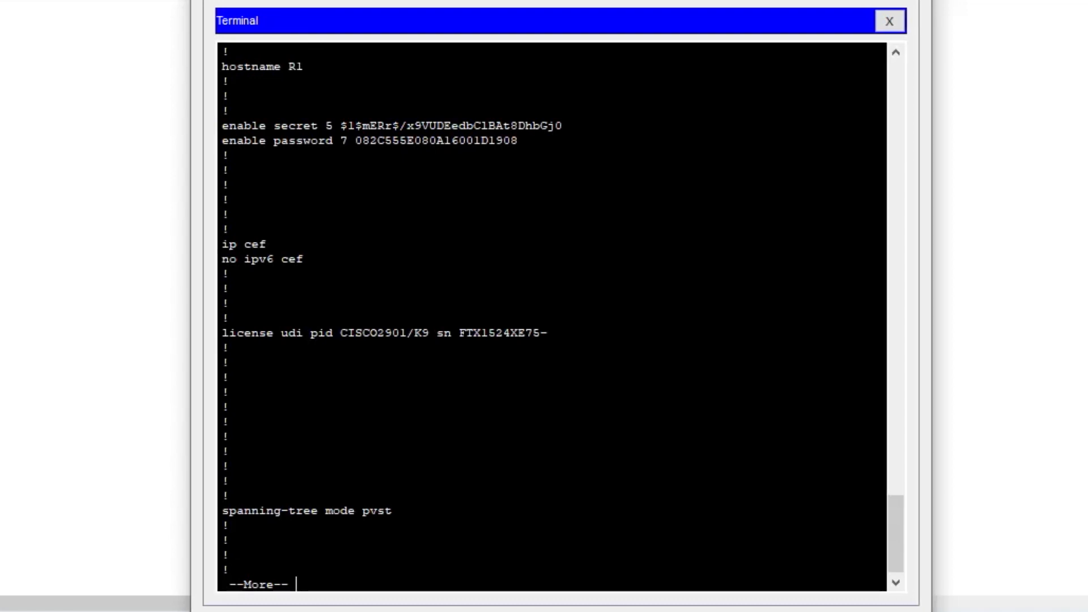
pyautogui.hotkey('ctrl', 'c')
pyautogui.hotkey('ctrl', 'c')
pyautogui.hotkey('ctrl', 'c')
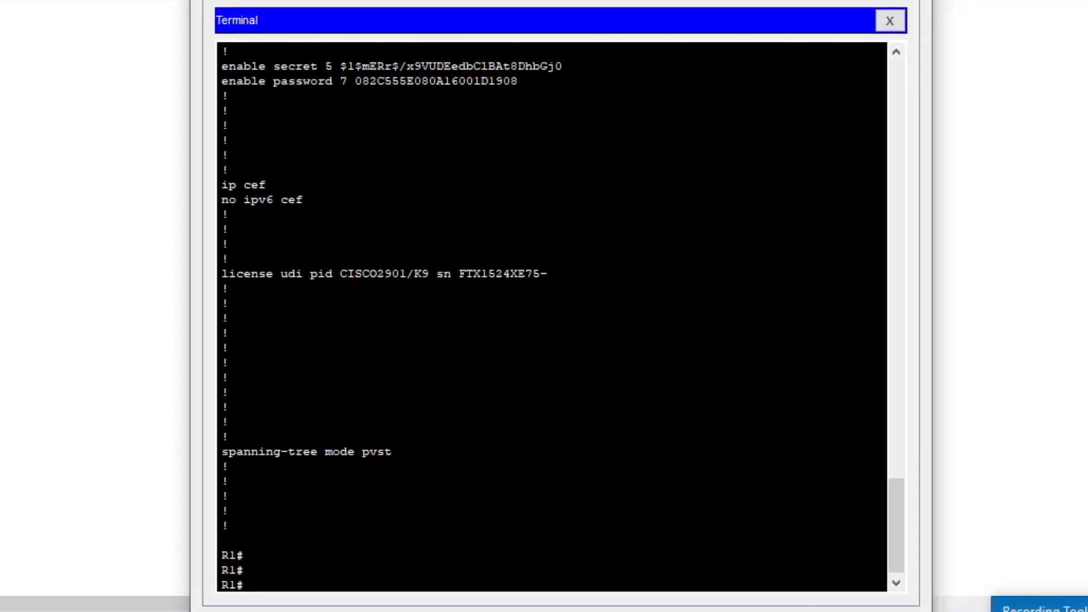
pyautogui.write('copy runn')
pyautogui.press('Tab')
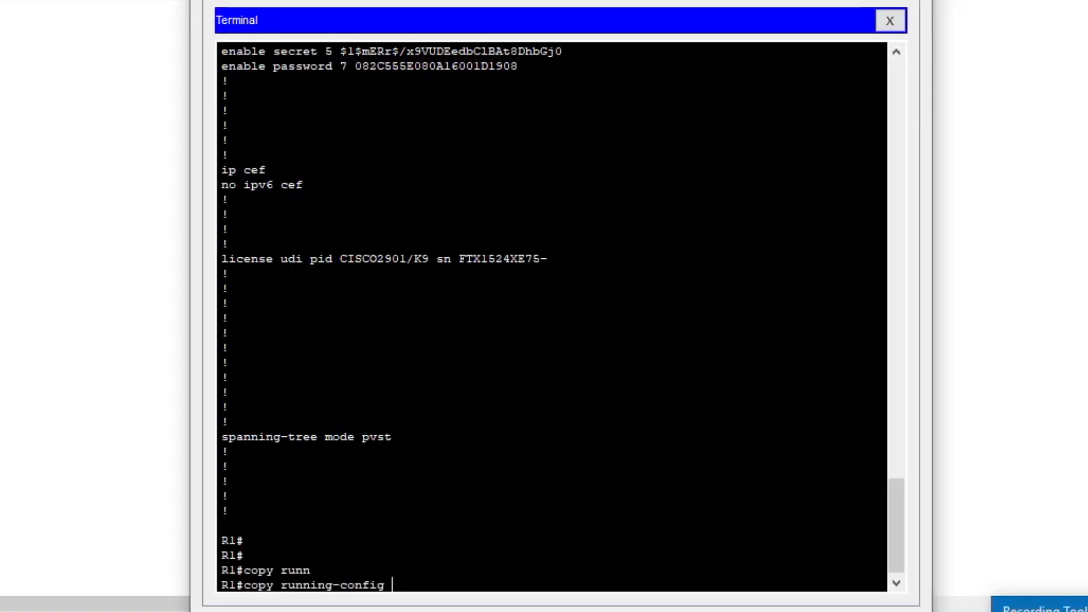
pyautogui.write('sta')
pyautogui.hotkey('ctrl', 'z')
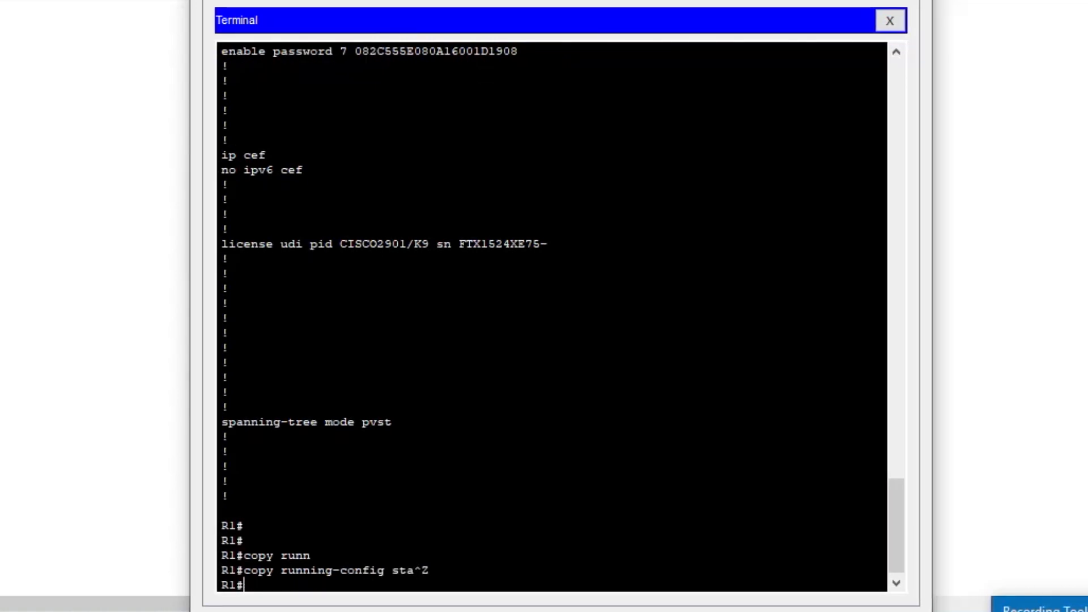
pyautogui.press('Return')
pyautogui.press('Return')
# Check for a saved startup configuration with show startup-config.
pyautogui.write('show')
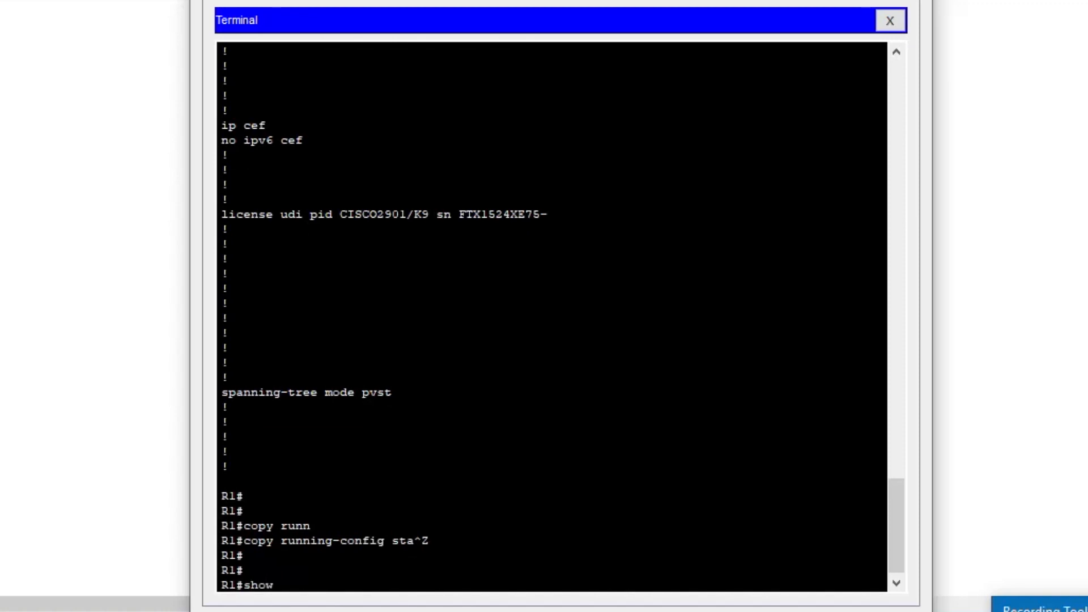
pyautogui.write(' star')
pyautogui.press('Tab')
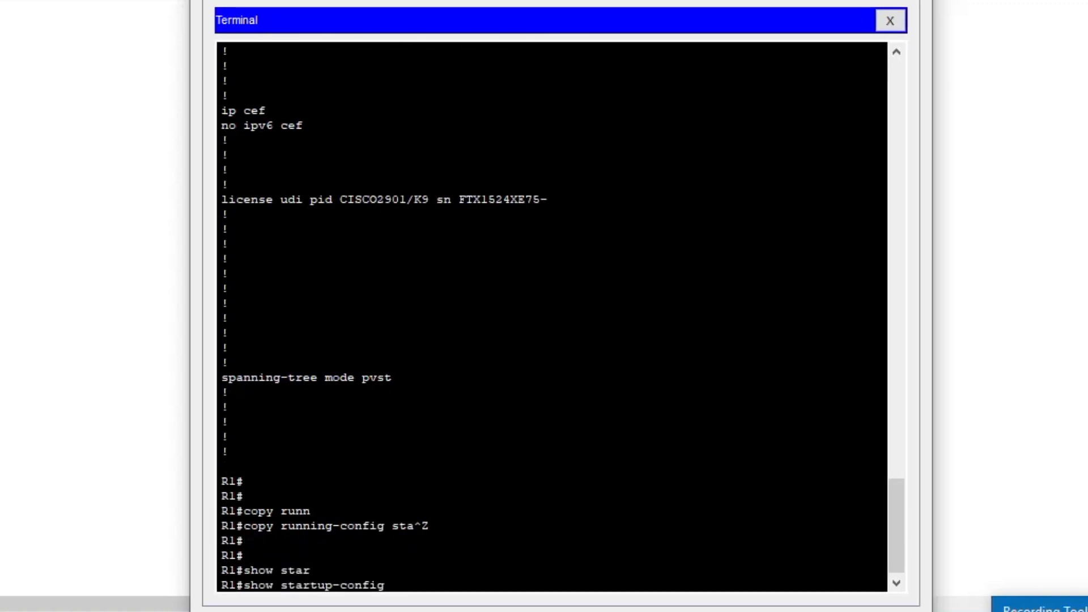
pyautogui.press('Return')
pyautogui.press('Return')
pyautogui.press('Return')
pyautogui.press('Return')
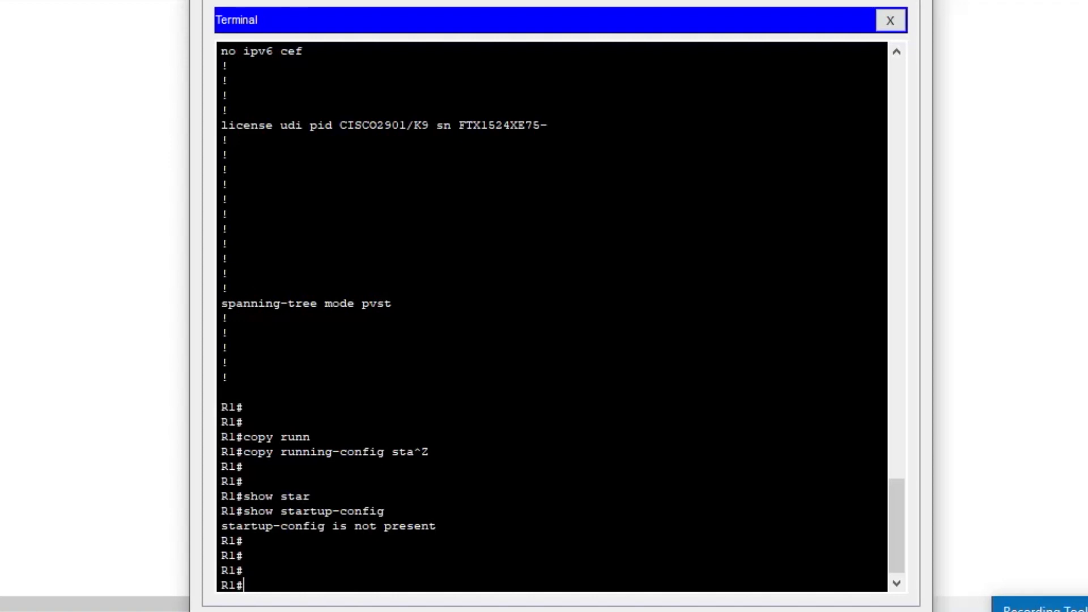
# Save the configuration with copy running-config startup-config, accepting the default destination filename startup-config.
pyautogui.write('cop')
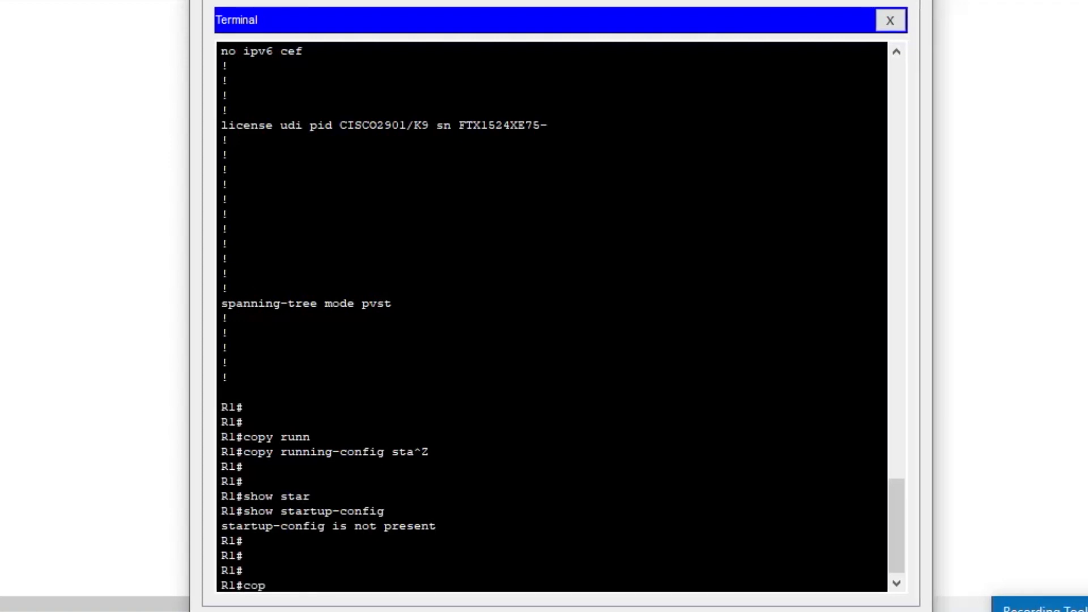
pyautogui.write('y runn')
pyautogui.press('Tab')
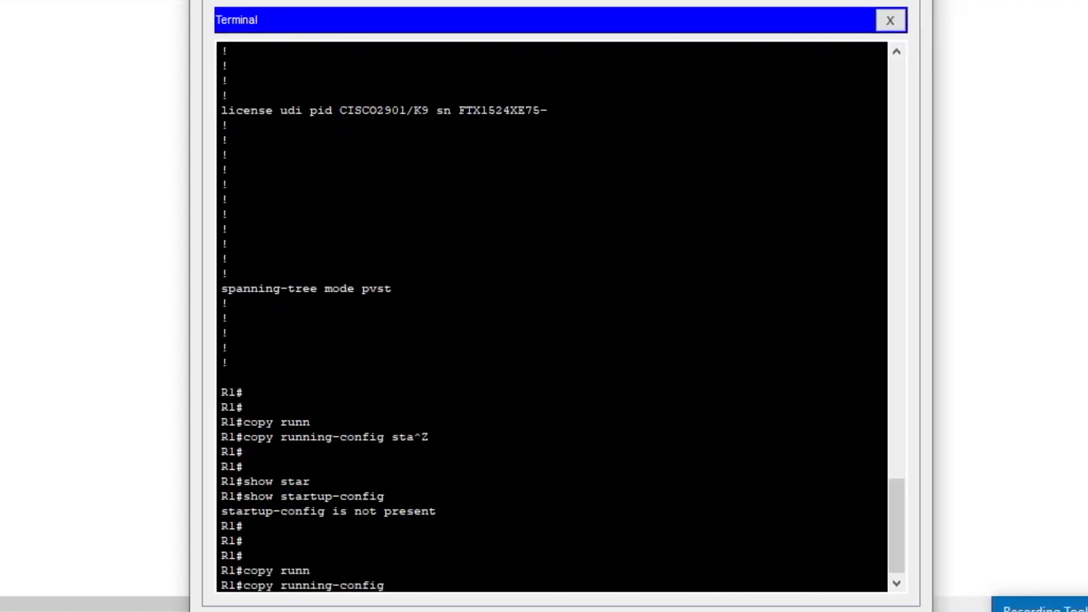
pyautogui.write('start')
pyautogui.press('Tab')
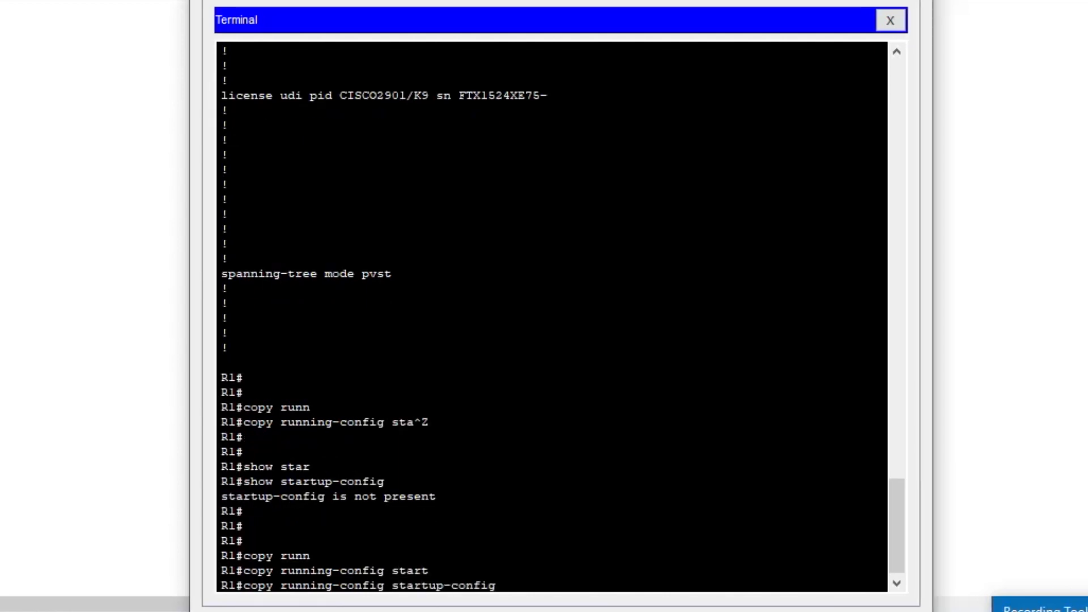
pyautogui.press('Return')
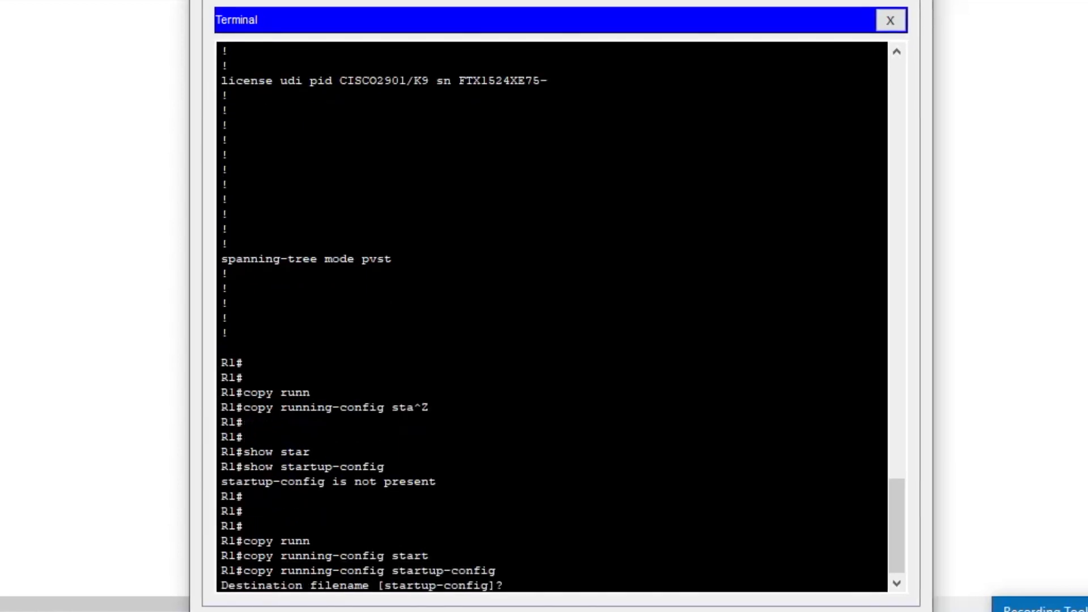
pyautogui.press('Return')
pyautogui.press('Return')
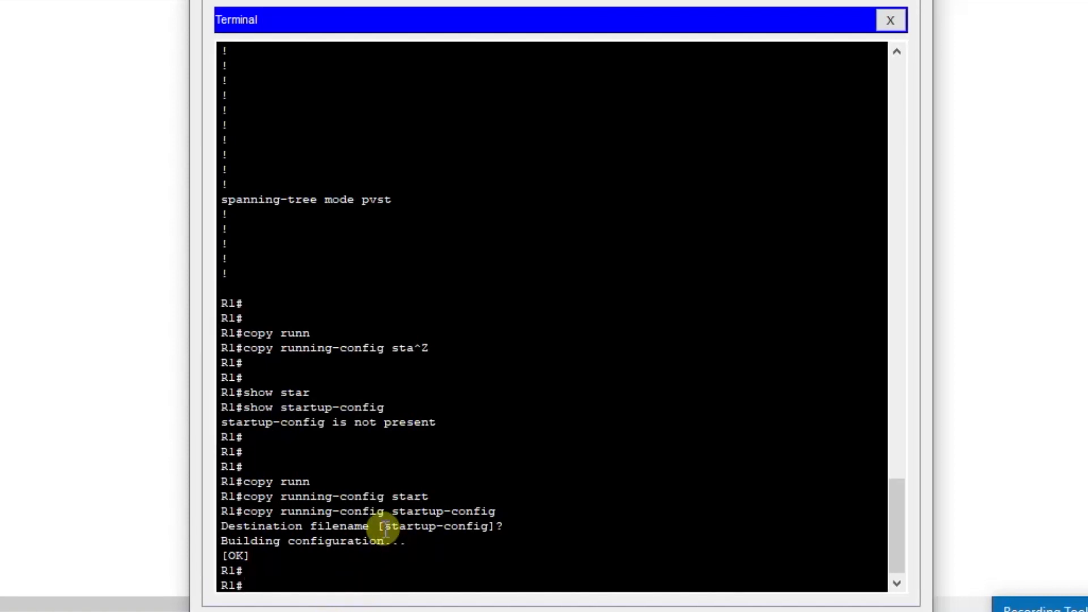
pyautogui.moveTo(386, 530); pyautogui.dragTo(486, 530)
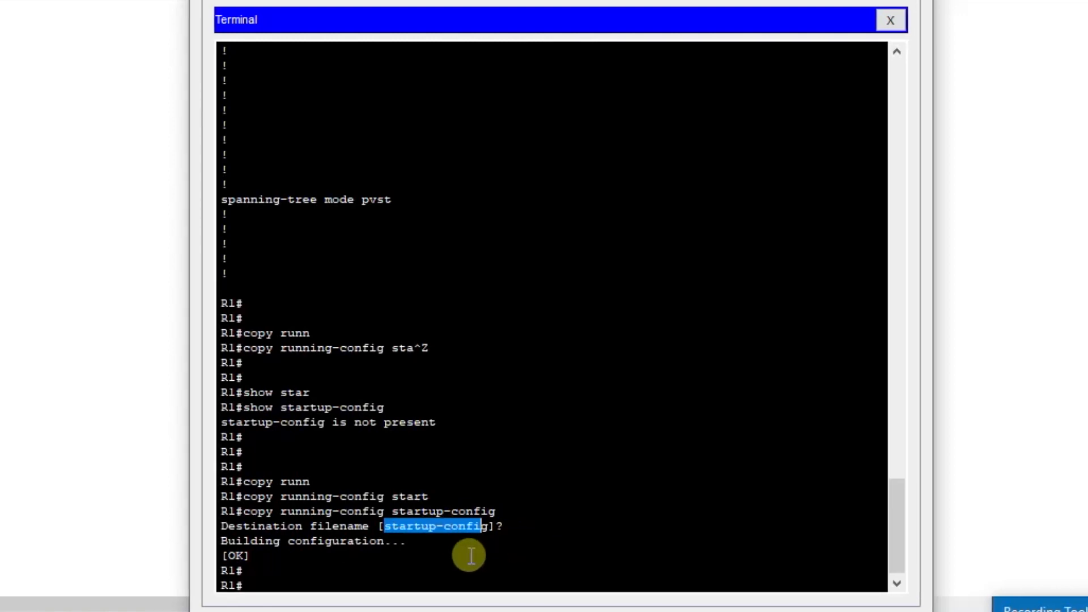
# Display the saved configuration with show startup-config, page through it, and quit the listing.
pyautogui.click(556, 567)
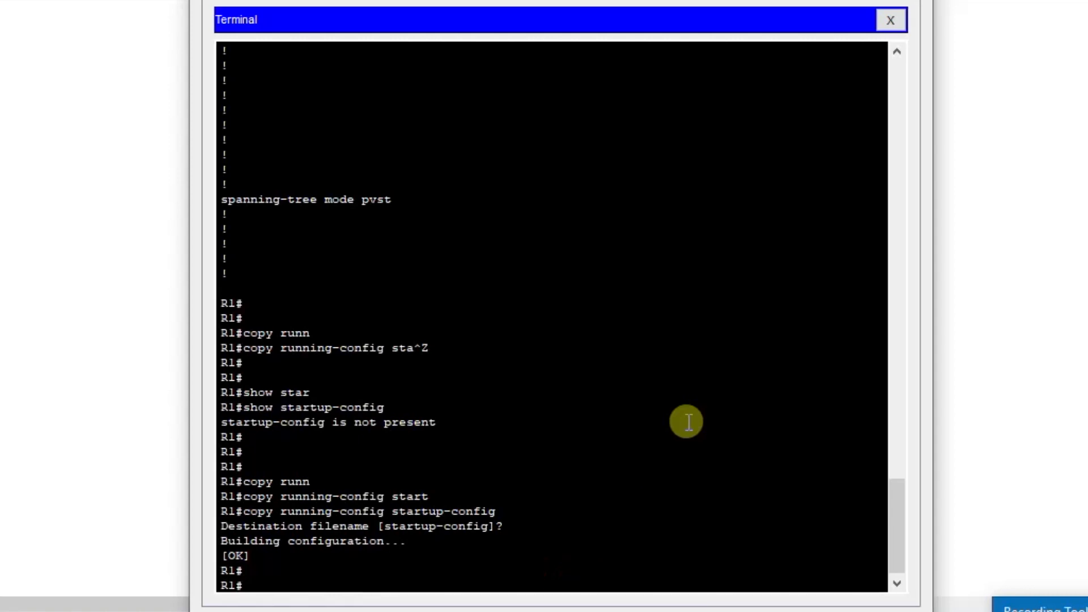
pyautogui.write('shwo')
pyautogui.press('BackSpace')
pyautogui.press('BackSpace')
pyautogui.write('o')
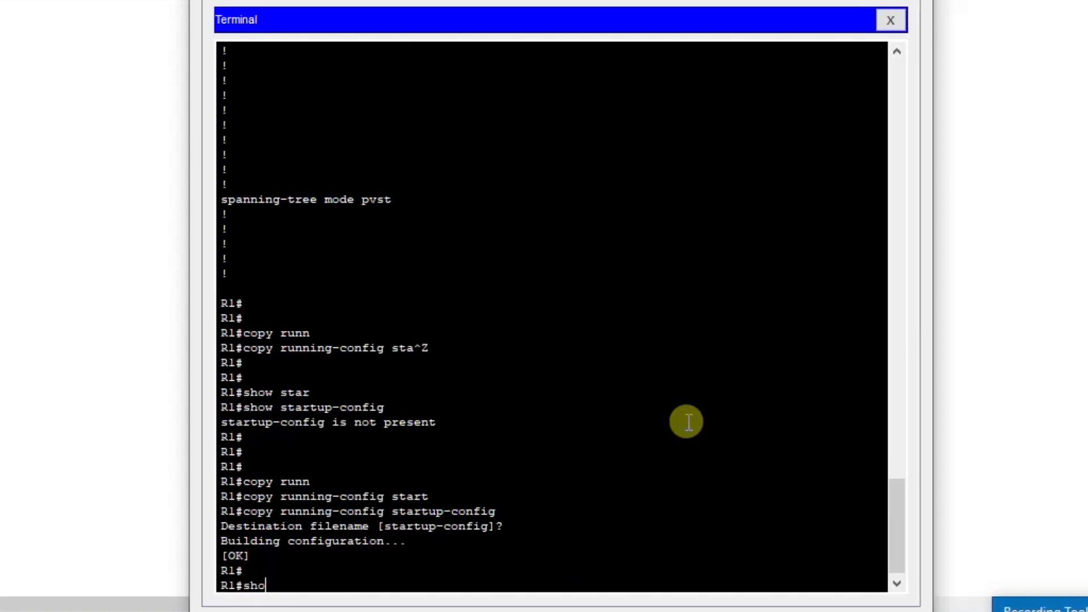
pyautogui.write('w star')
pyautogui.press('Tab')
pyautogui.press('Return')
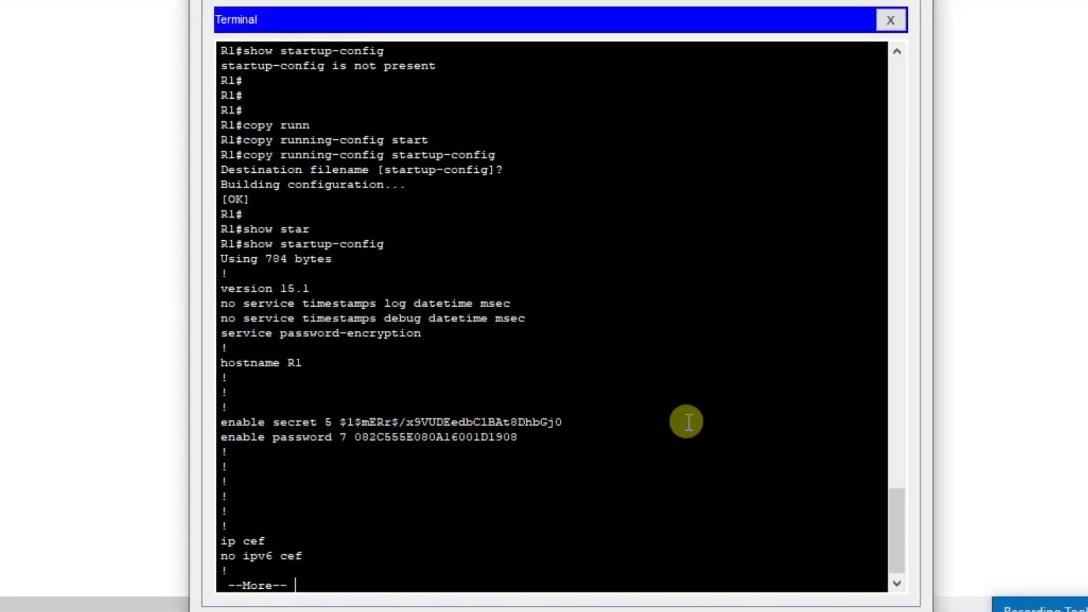
pyautogui.press('space')
pyautogui.press('space')
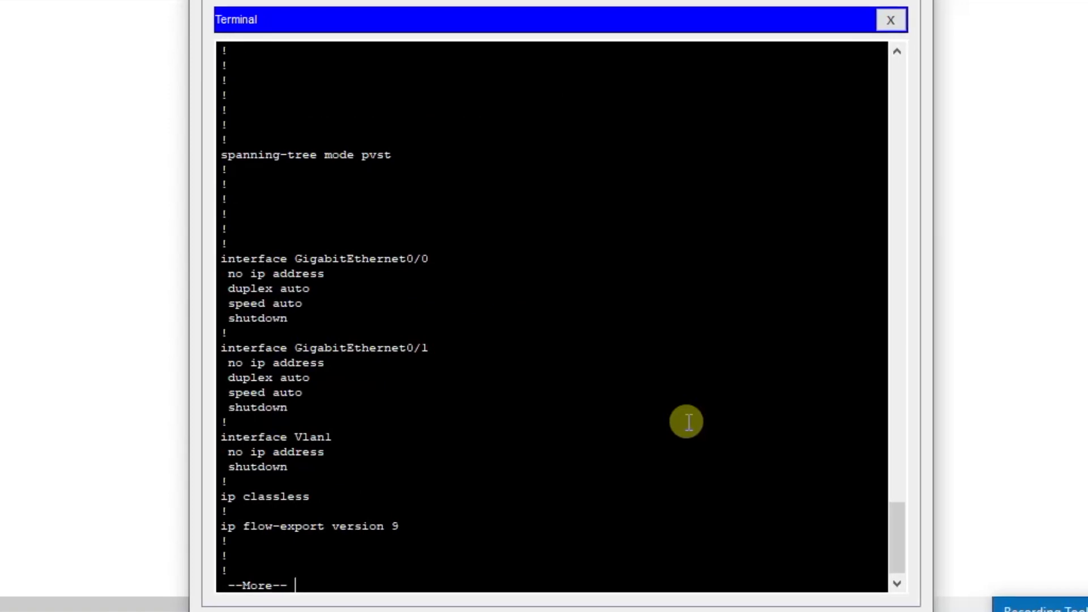
pyautogui.press('q')
pyautogui.press('Return')
pyautogui.press('Return')
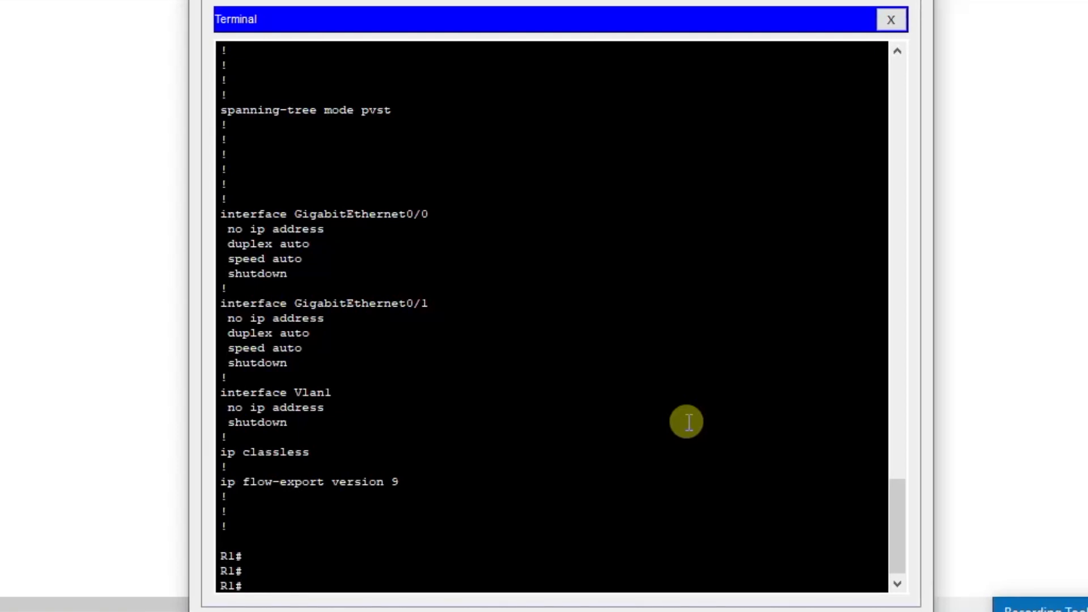
# List the router's flash files with show flash: and examine the IOS image entry.
pyautogui.write('show')
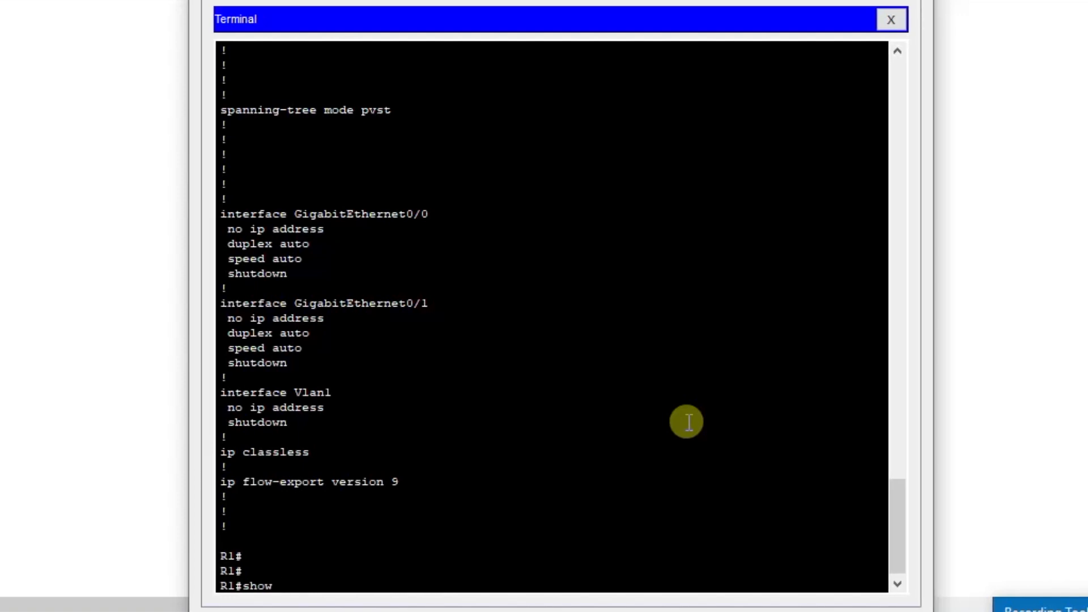
pyautogui.write('fla')
pyautogui.press('Tab')
pyautogui.press('Return')
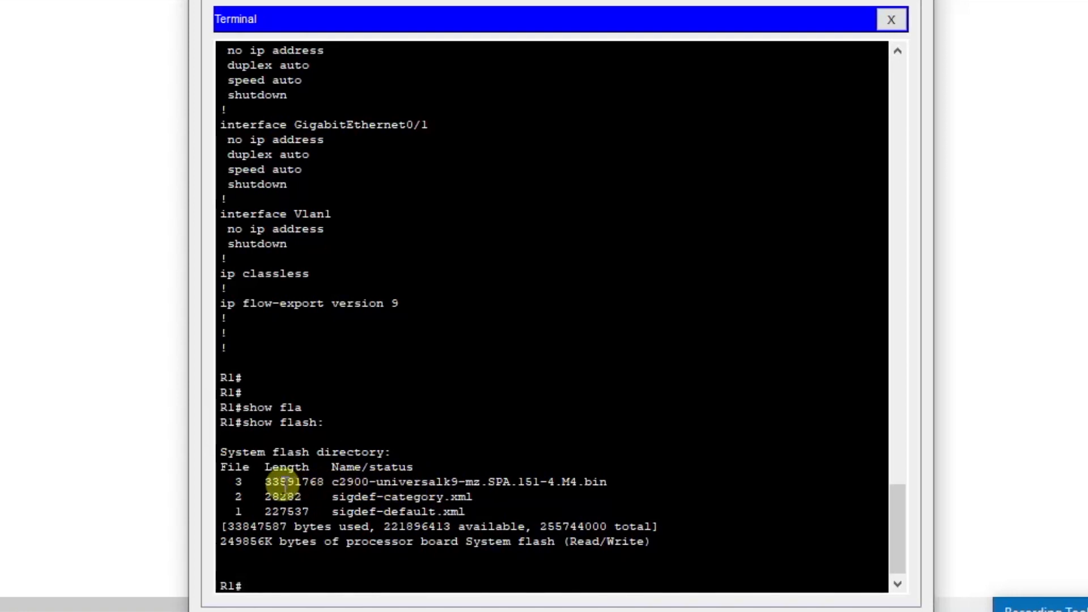
pyautogui.moveTo(271, 482); pyautogui.dragTo(606, 485)
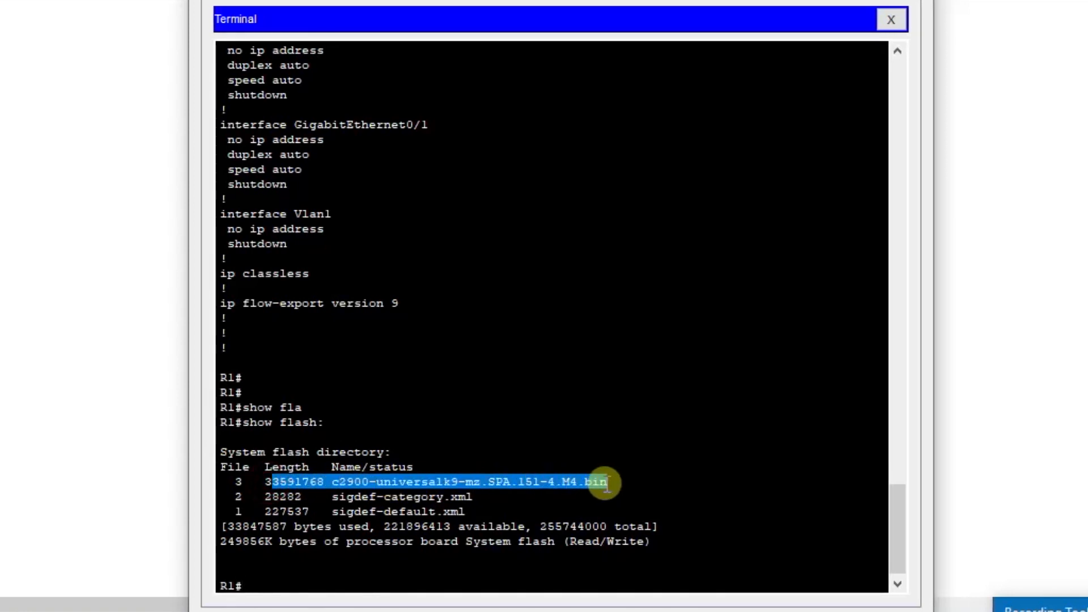
pyautogui.click(559, 485)
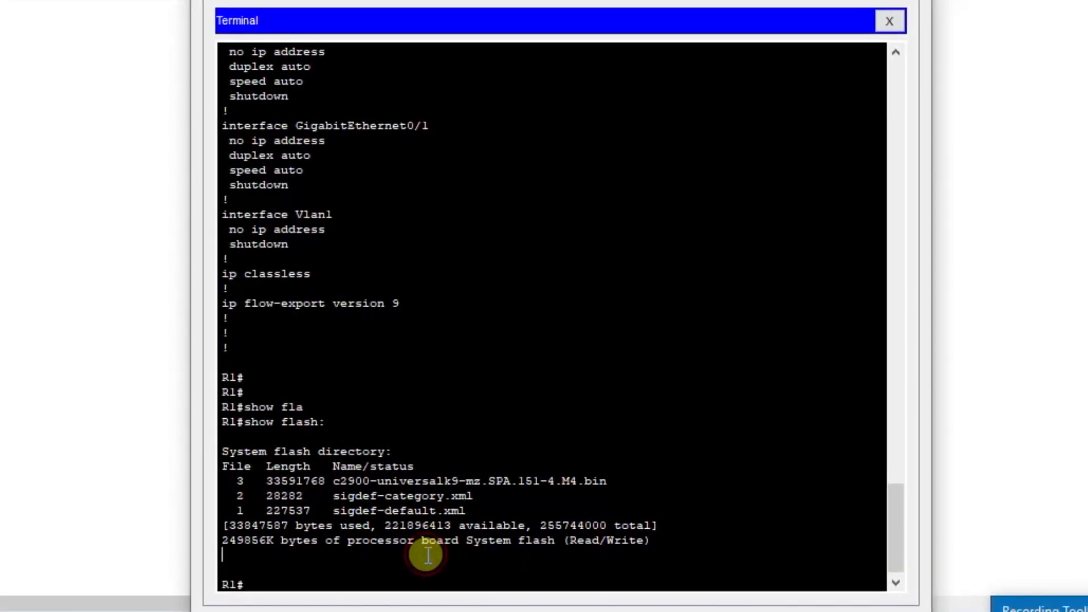
# Back up the startup configuration with copy startup-config flash, using startup-config-backup as the destination filename.
pyautogui.write('copy ')
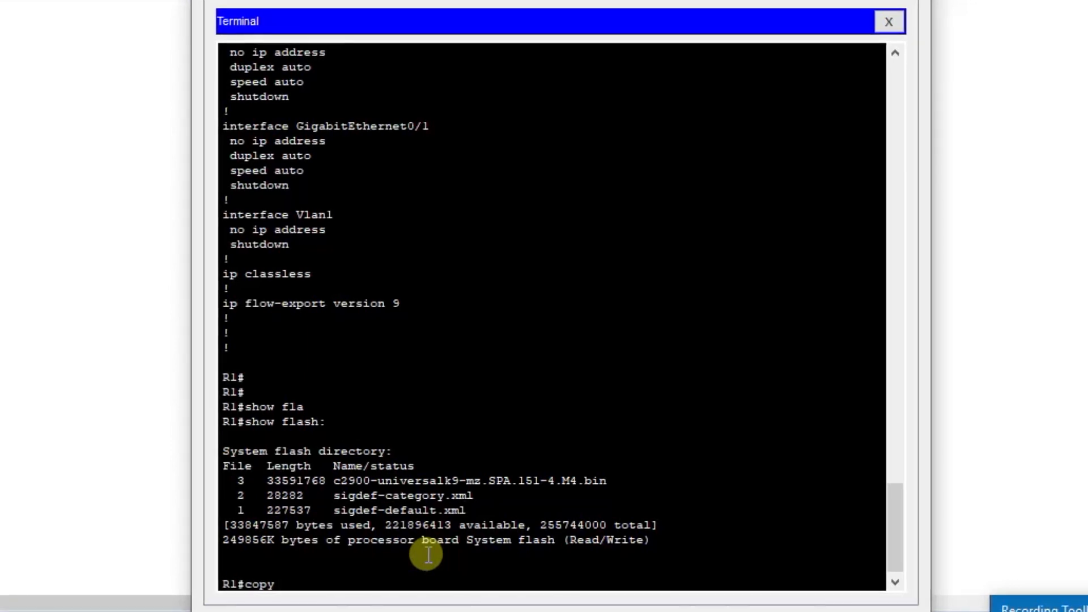
pyautogui.write('star')
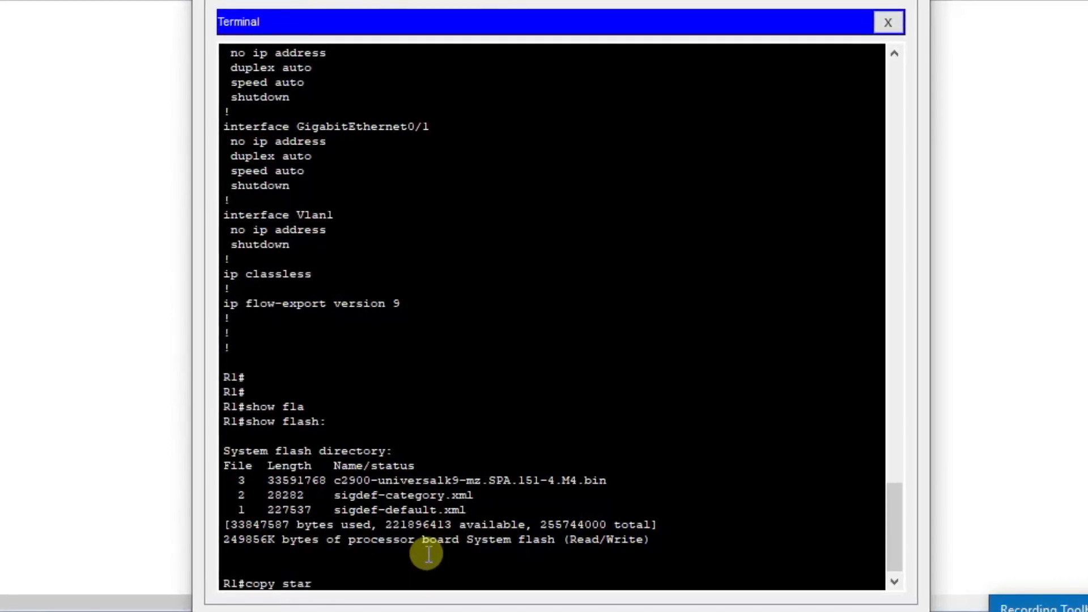
pyautogui.press('Tab')
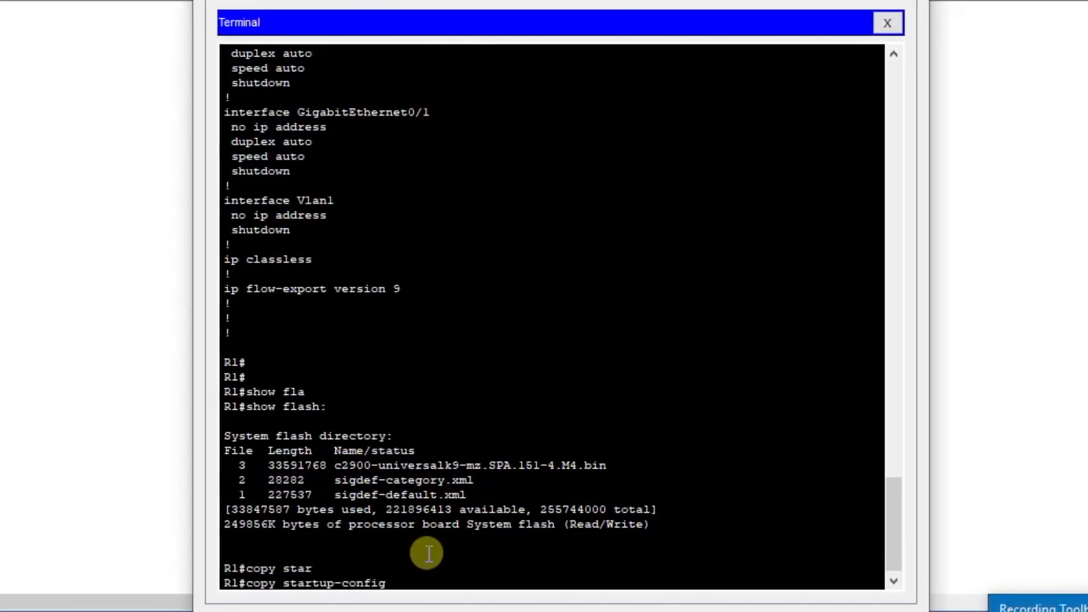
pyautogui.write('fla')
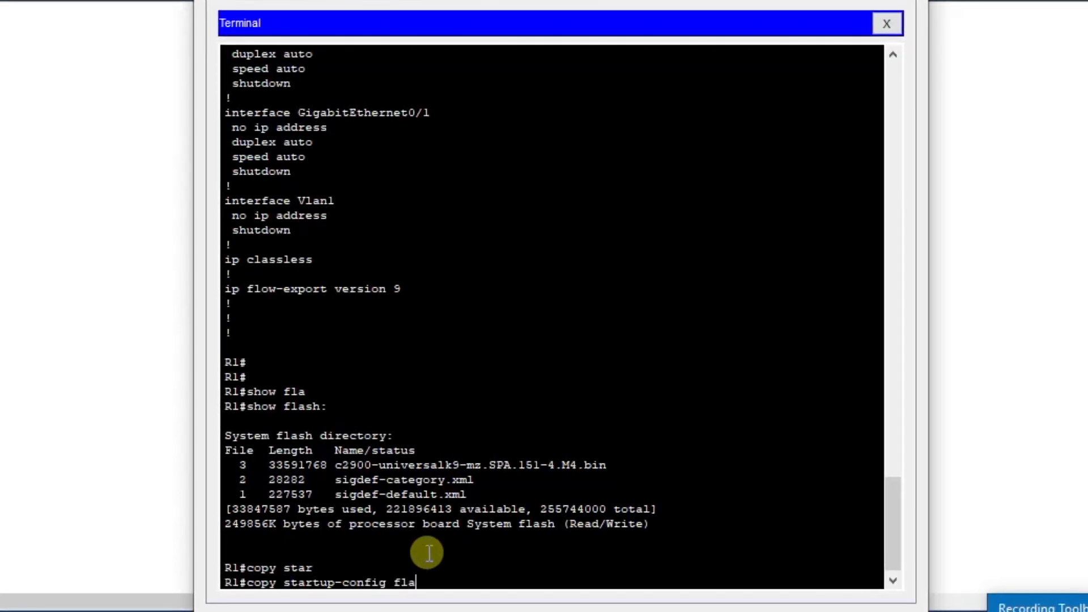
pyautogui.write('sh')
pyautogui.press('Return')
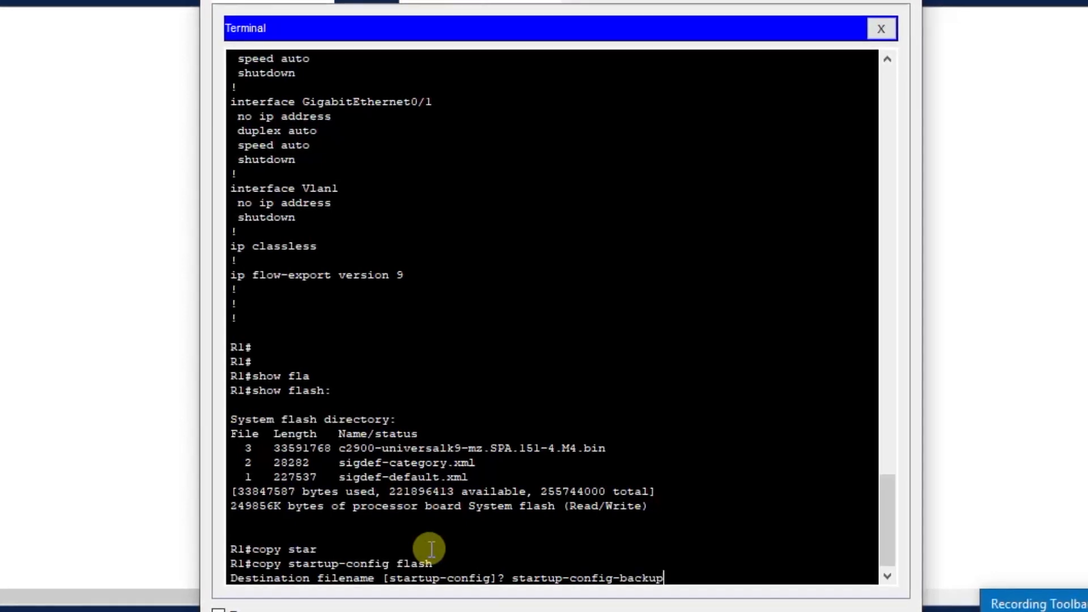
pyautogui.press('Return')
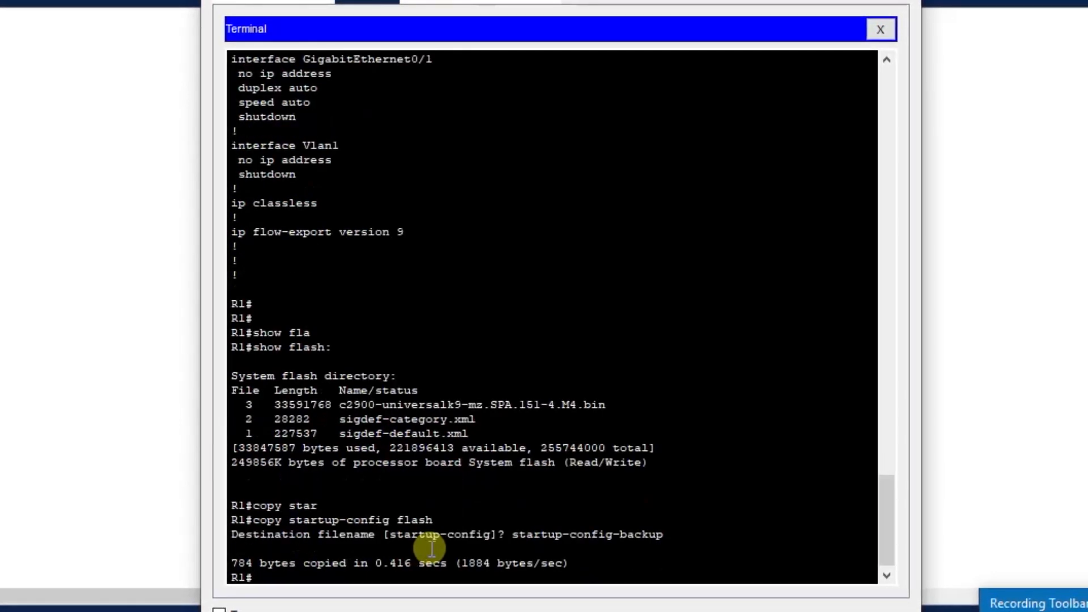
pyautogui.press('Return')
pyautogui.press('Return')
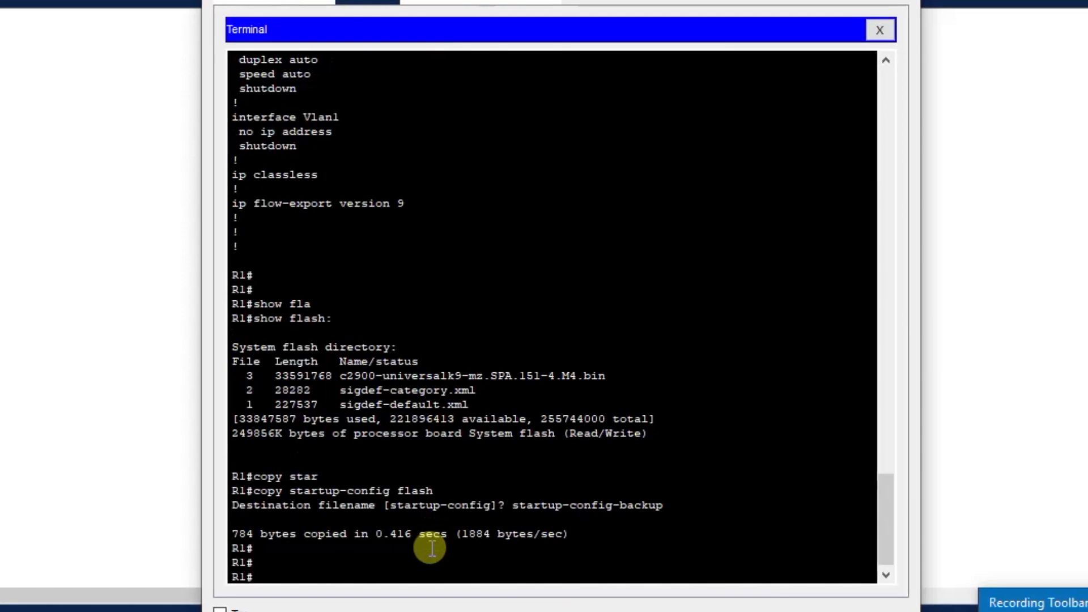
# List the flash directory again with show flash and check for the startup-config-backup file.
pyautogui.write('show flahs')
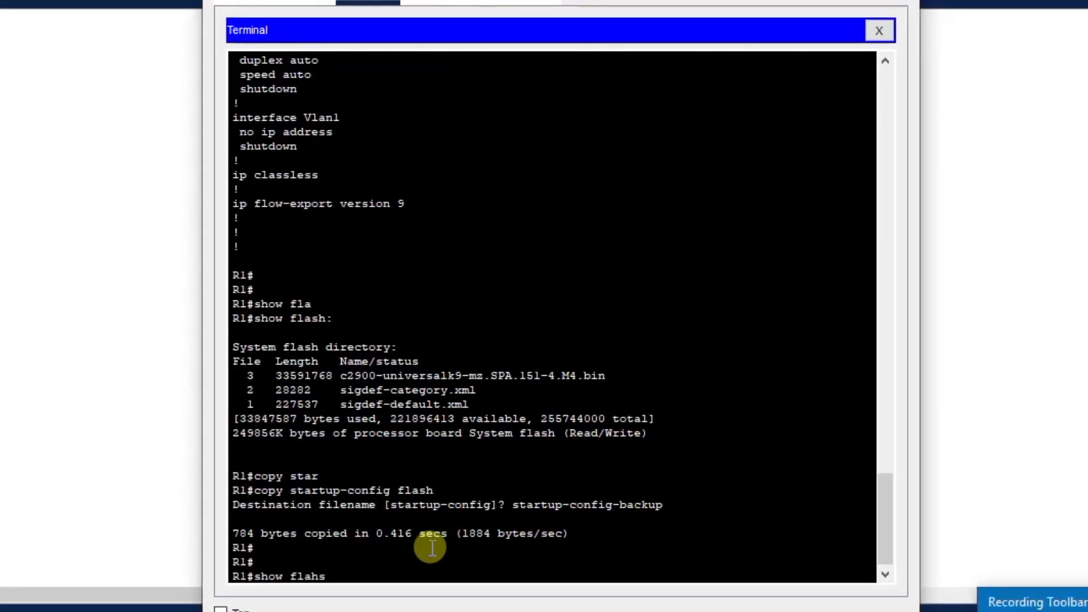
pyautogui.press('BackSpace')
pyautogui.press('BackSpace')
pyautogui.press('BackSpace')
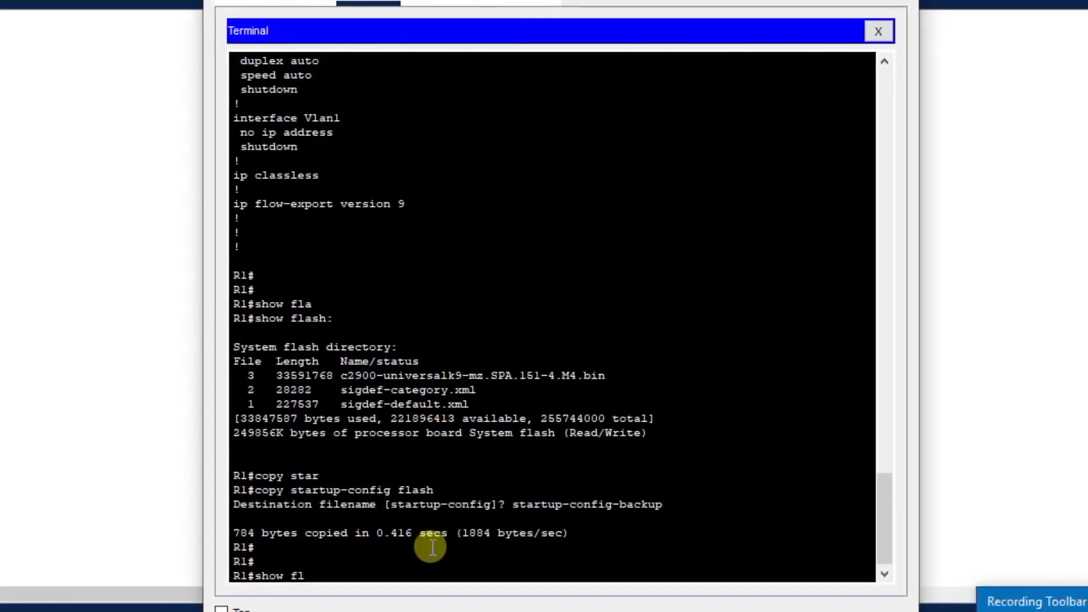
pyautogui.write('ash')
pyautogui.press('Return')
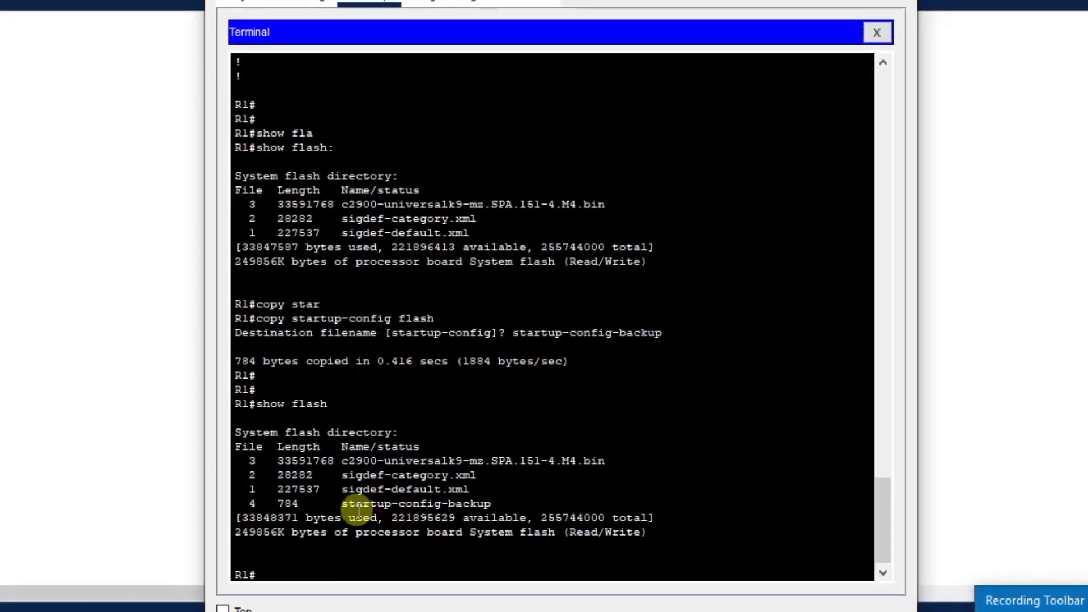
pyautogui.moveTo(341, 504); pyautogui.dragTo(482, 501)
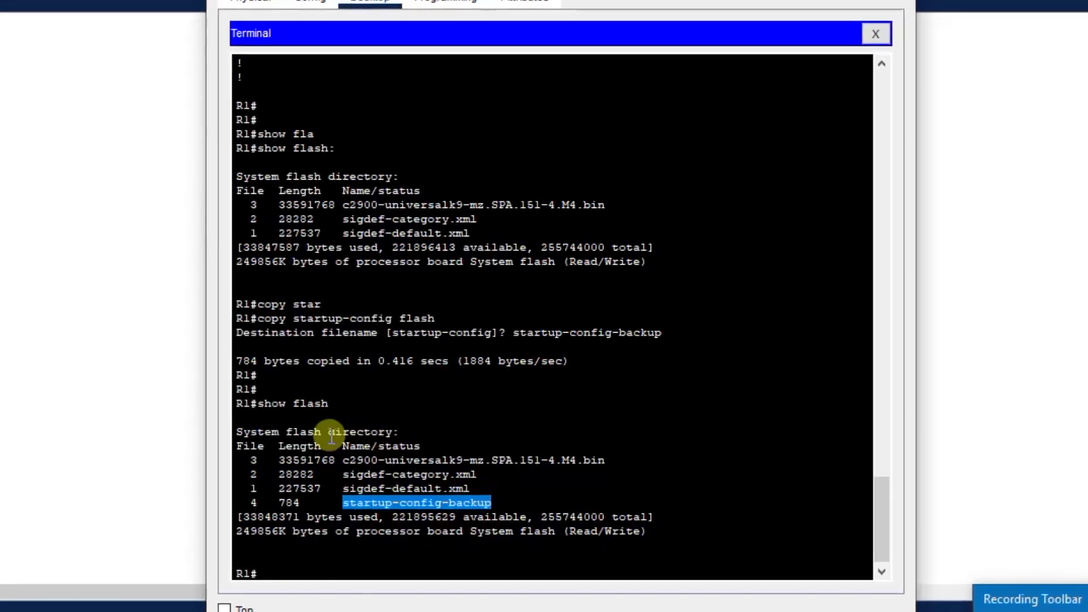
pyautogui.click(323, 573)
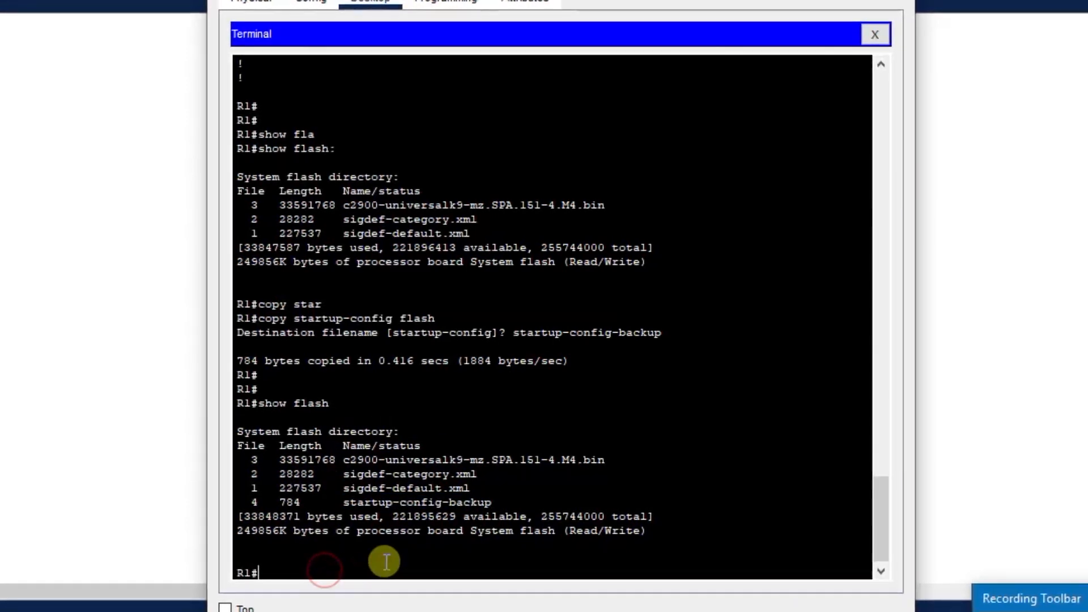